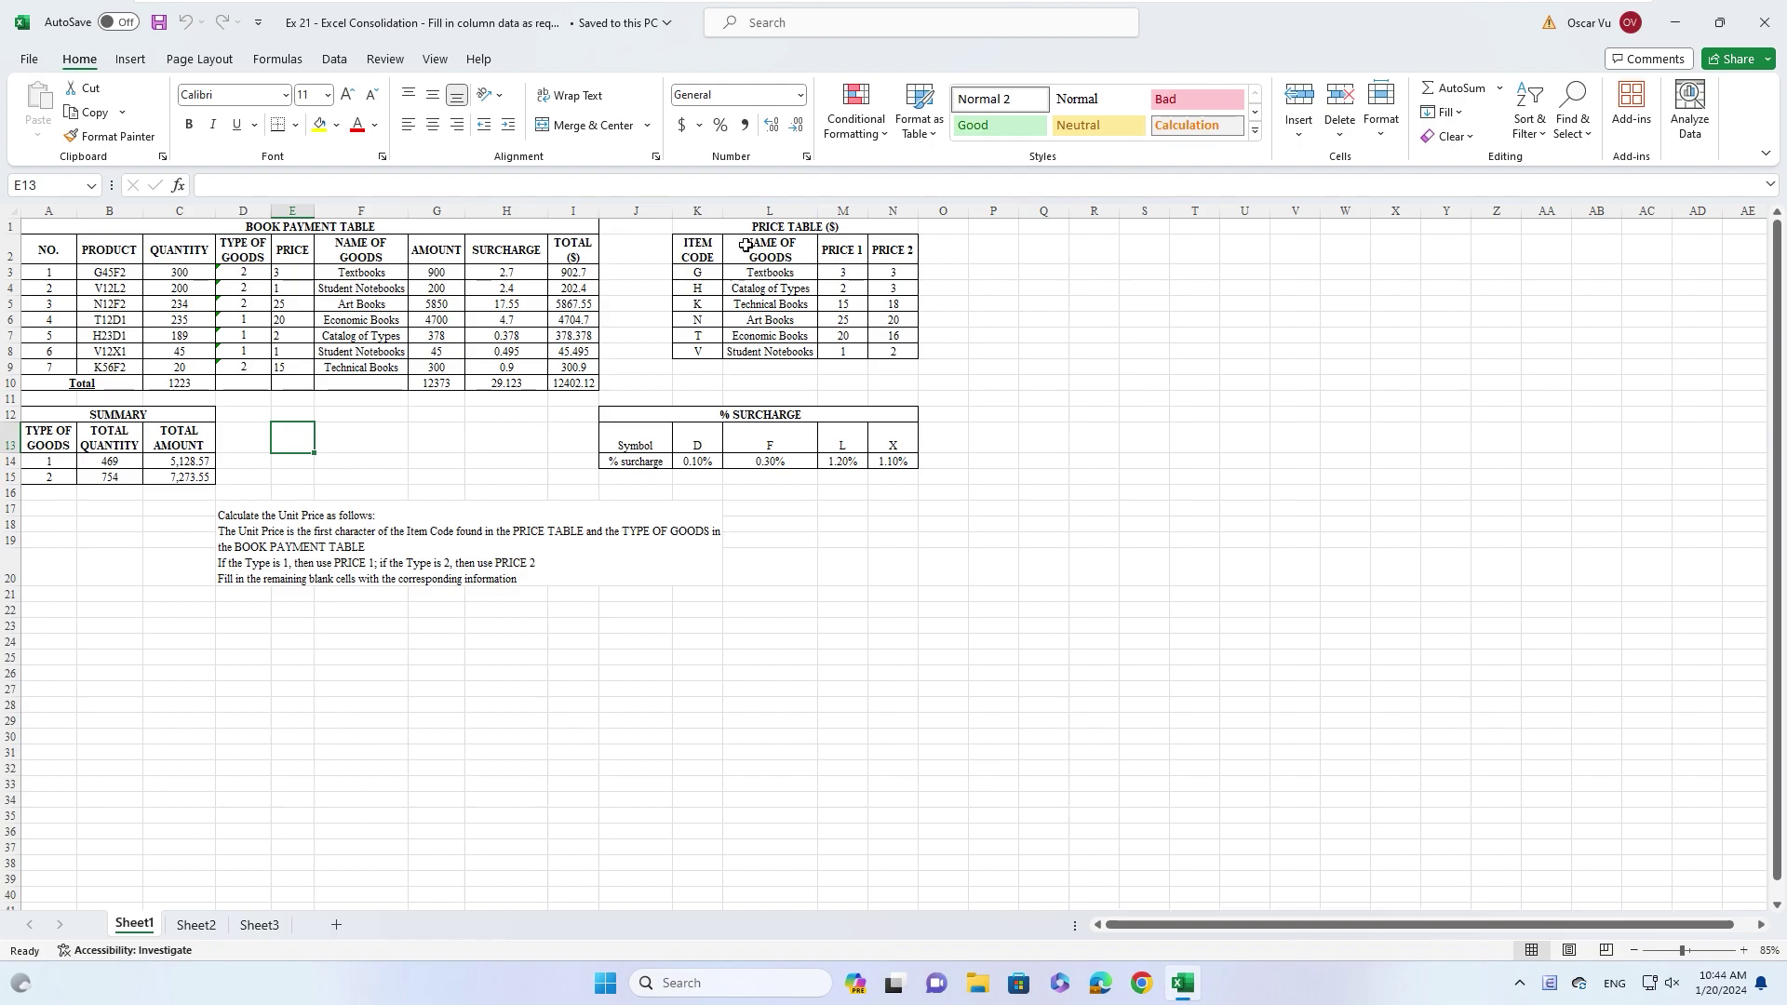
- Show the blank exercise sheet, pointing out the PRICE 1 column of the price table
left_click(837, 250)
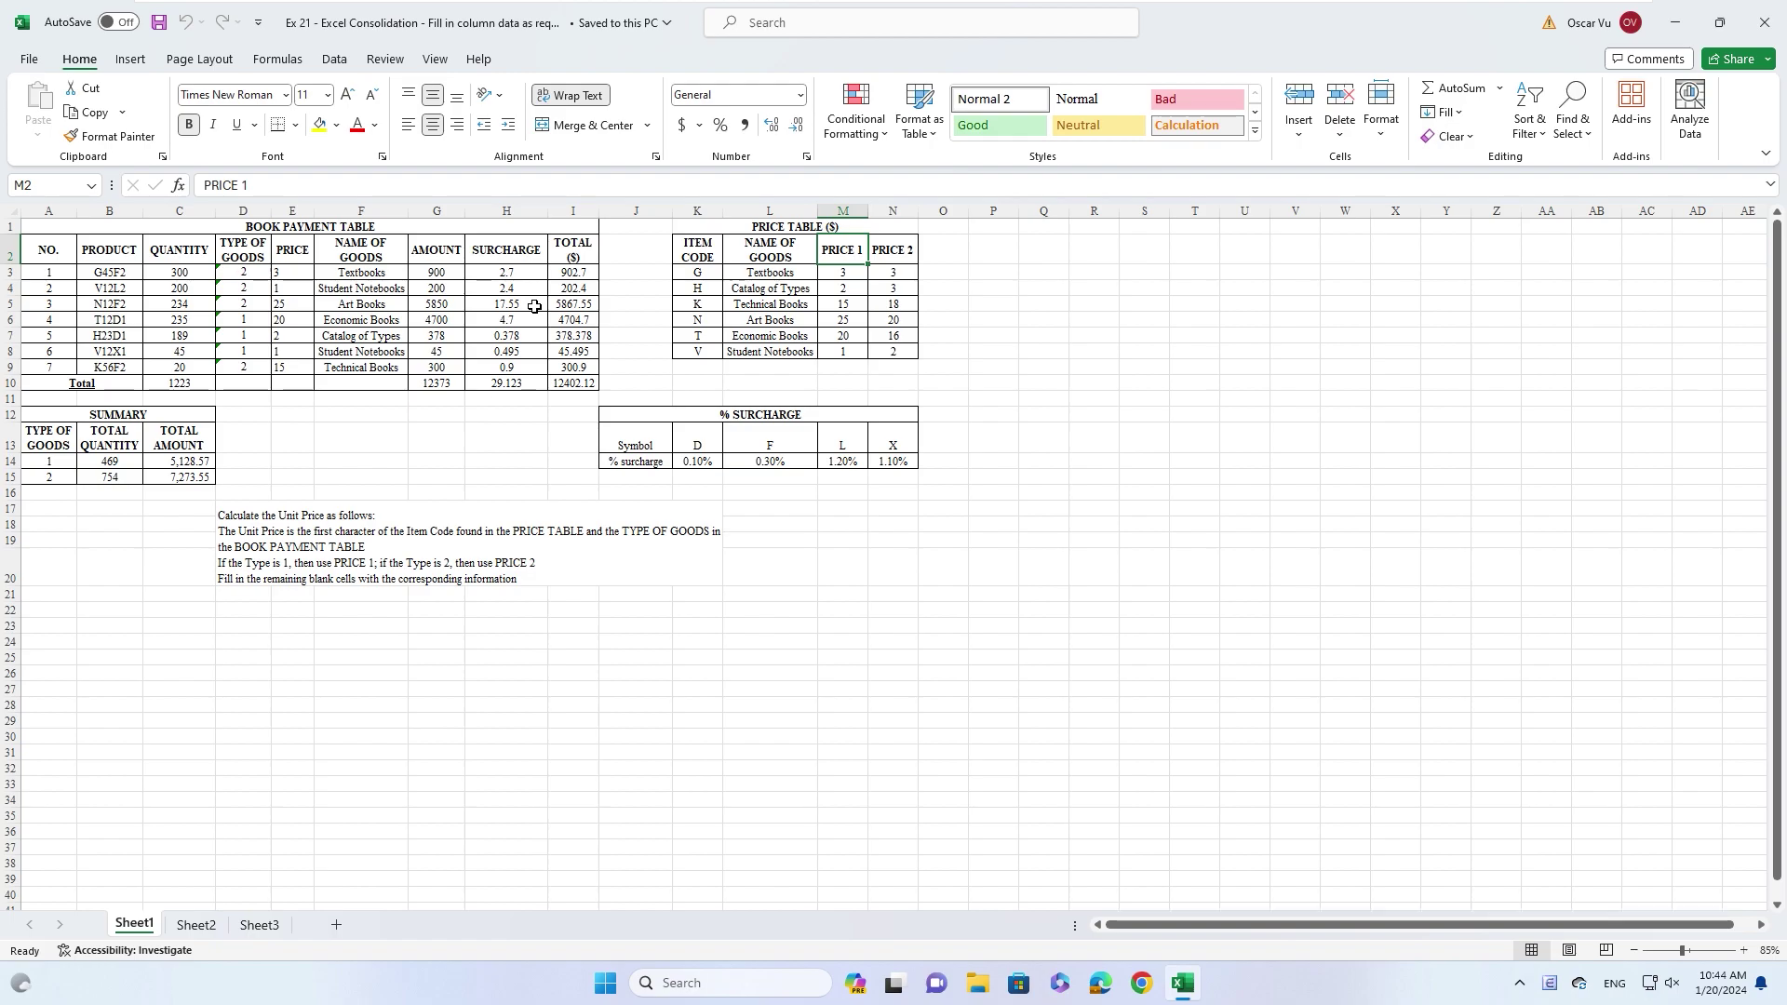
left_click(337, 445)
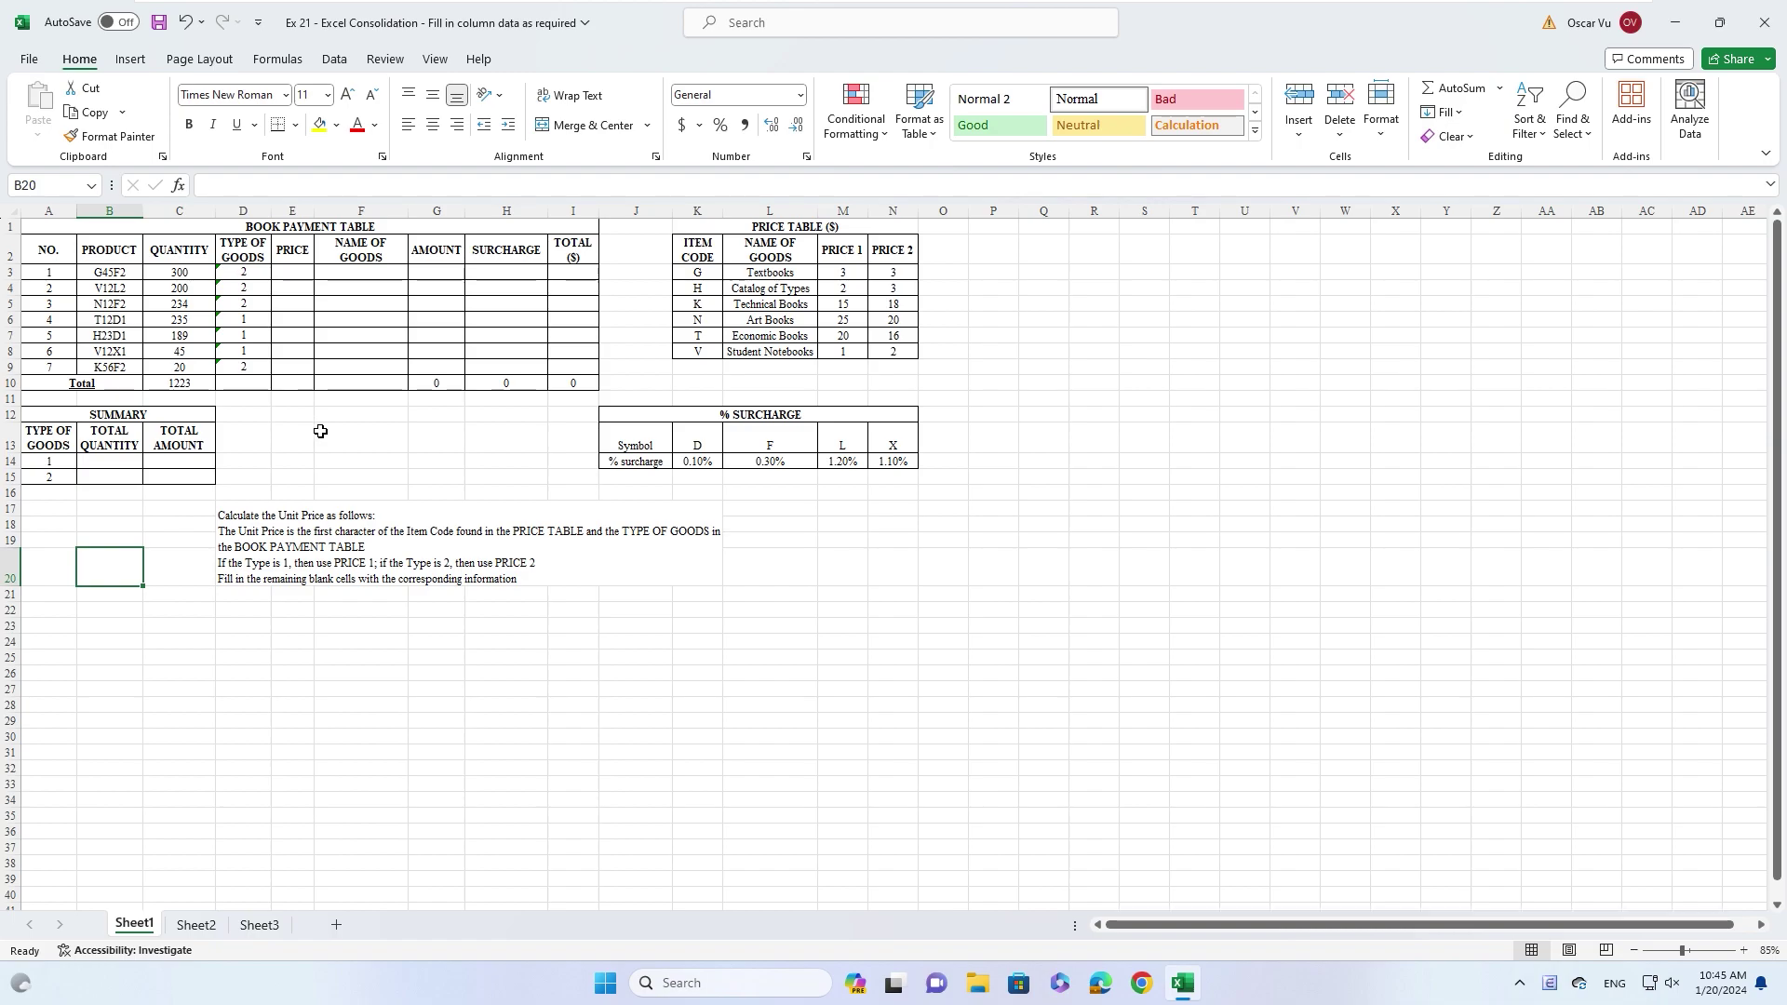
- Enter =VLOOKUP(LEFT(B3,1),$K$2:$N$8,IF(D3=2,4,3)) in E3, giving a unit price of 3
left_click(402, 335)
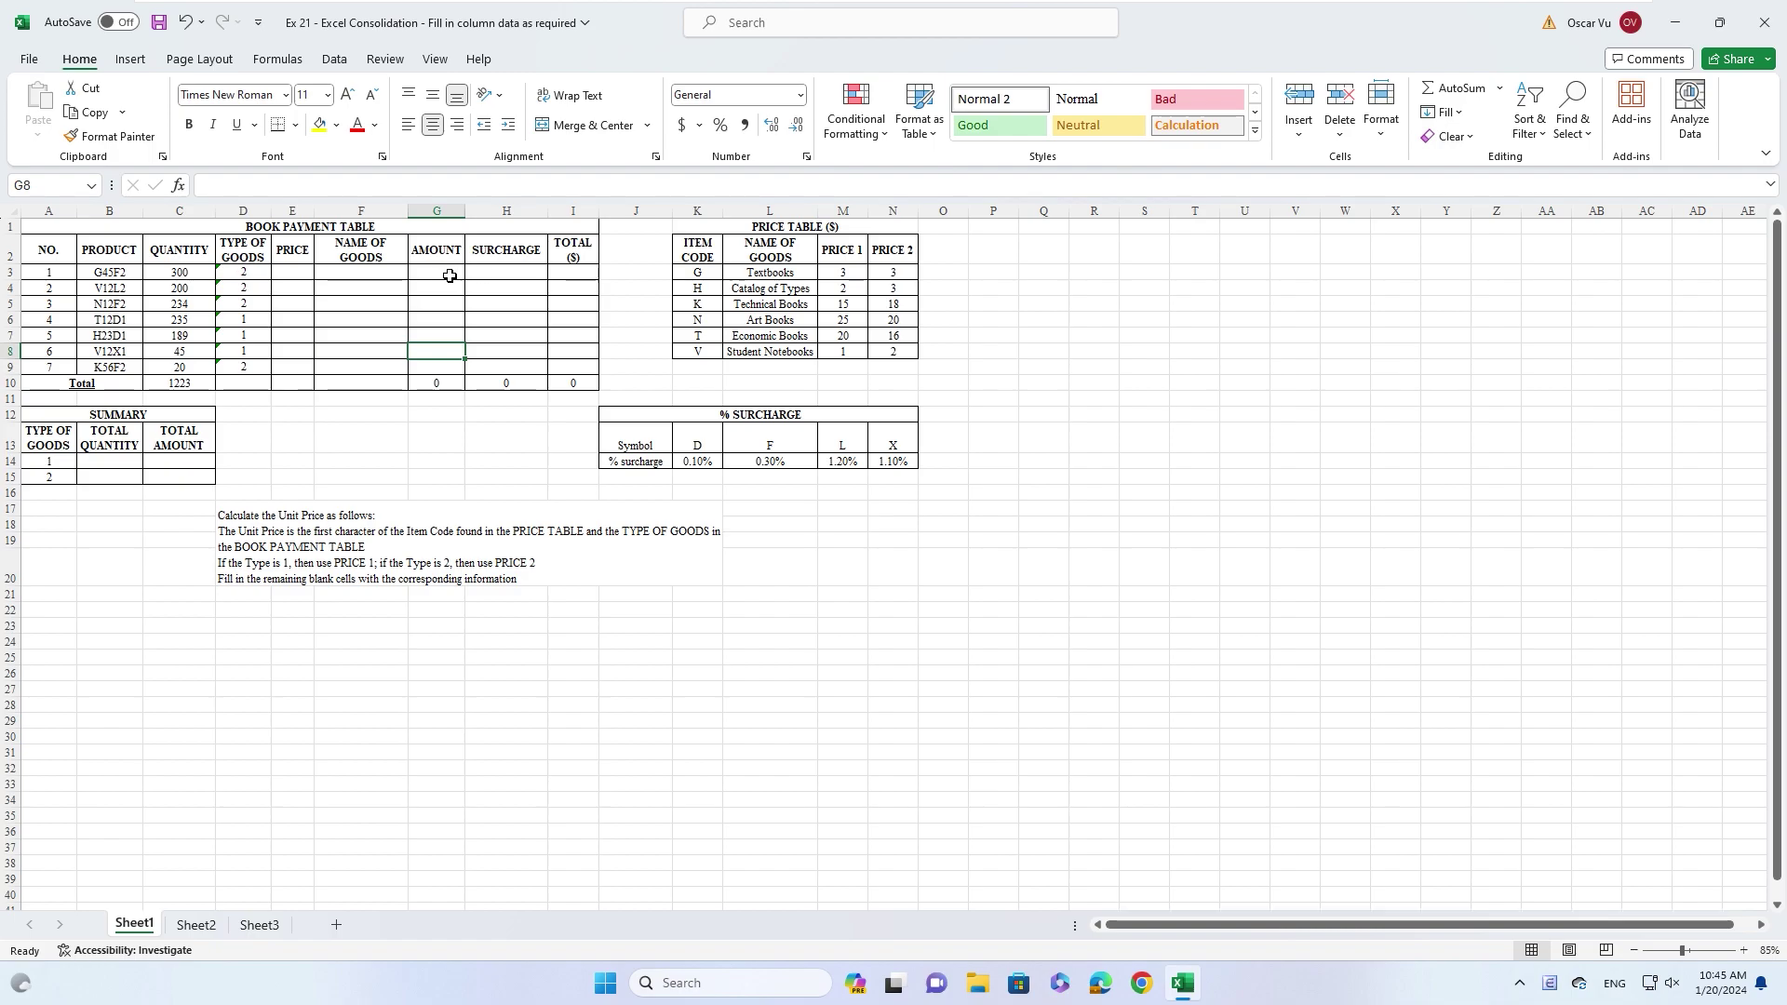
left_click(292, 270)
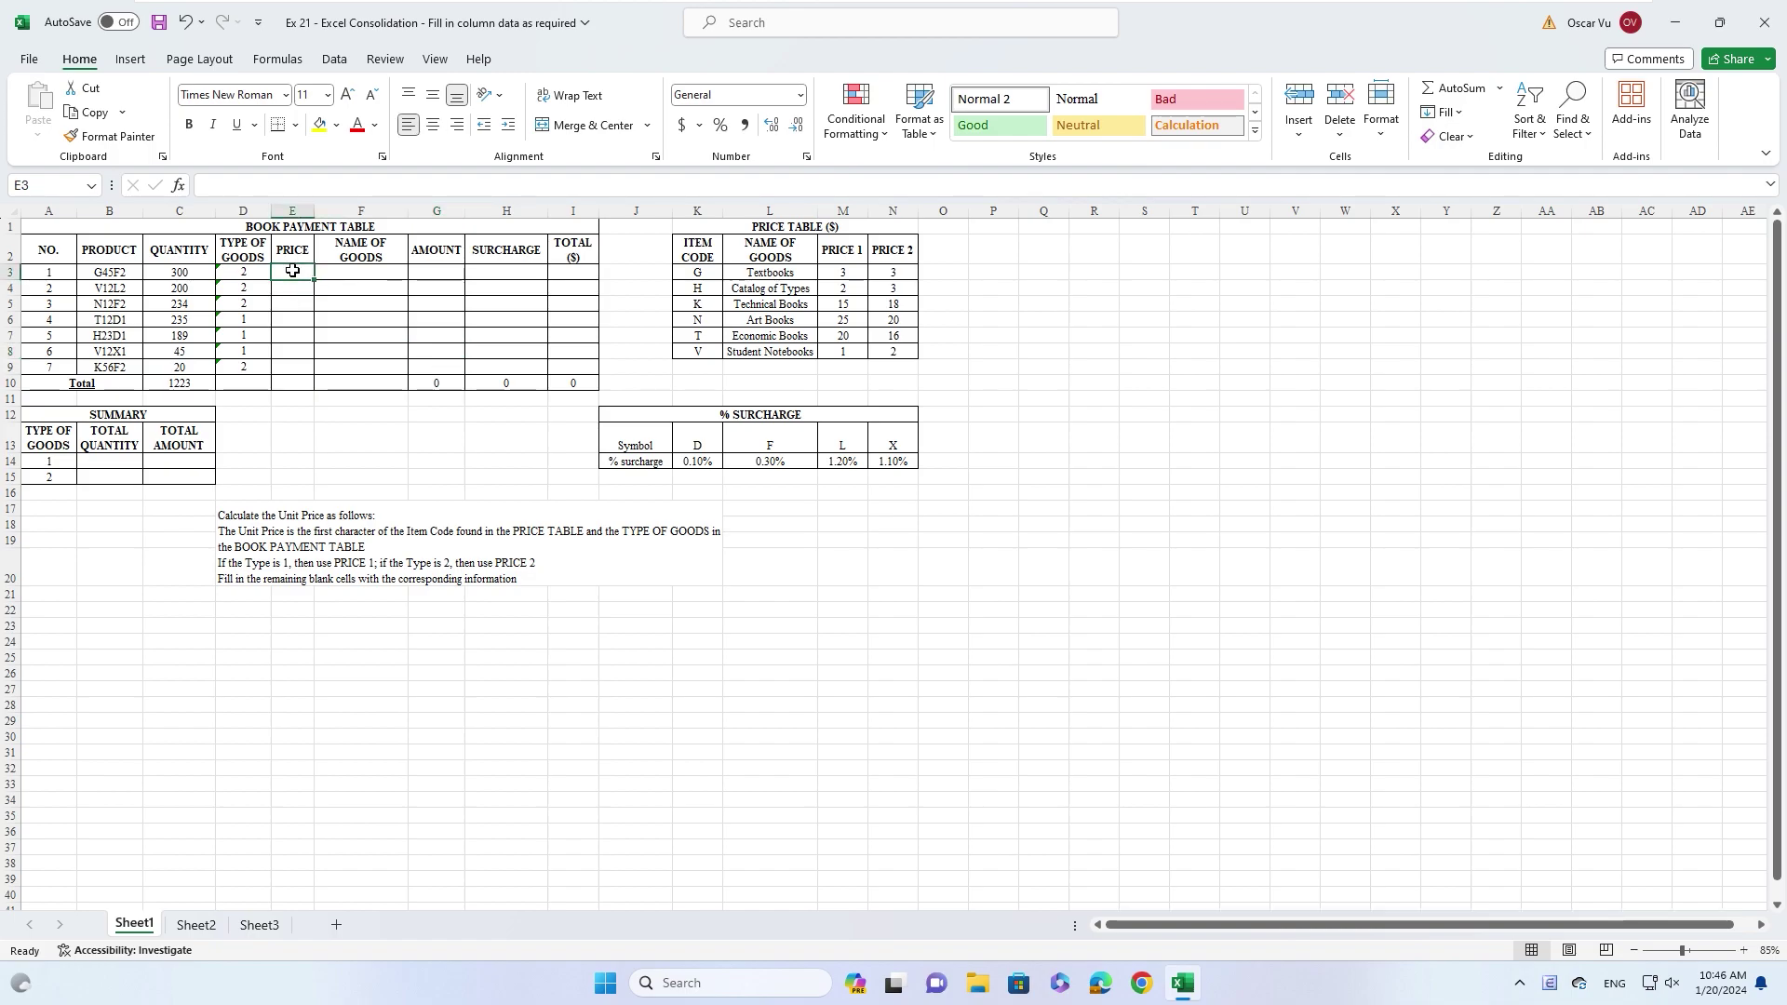
type("=vloo")
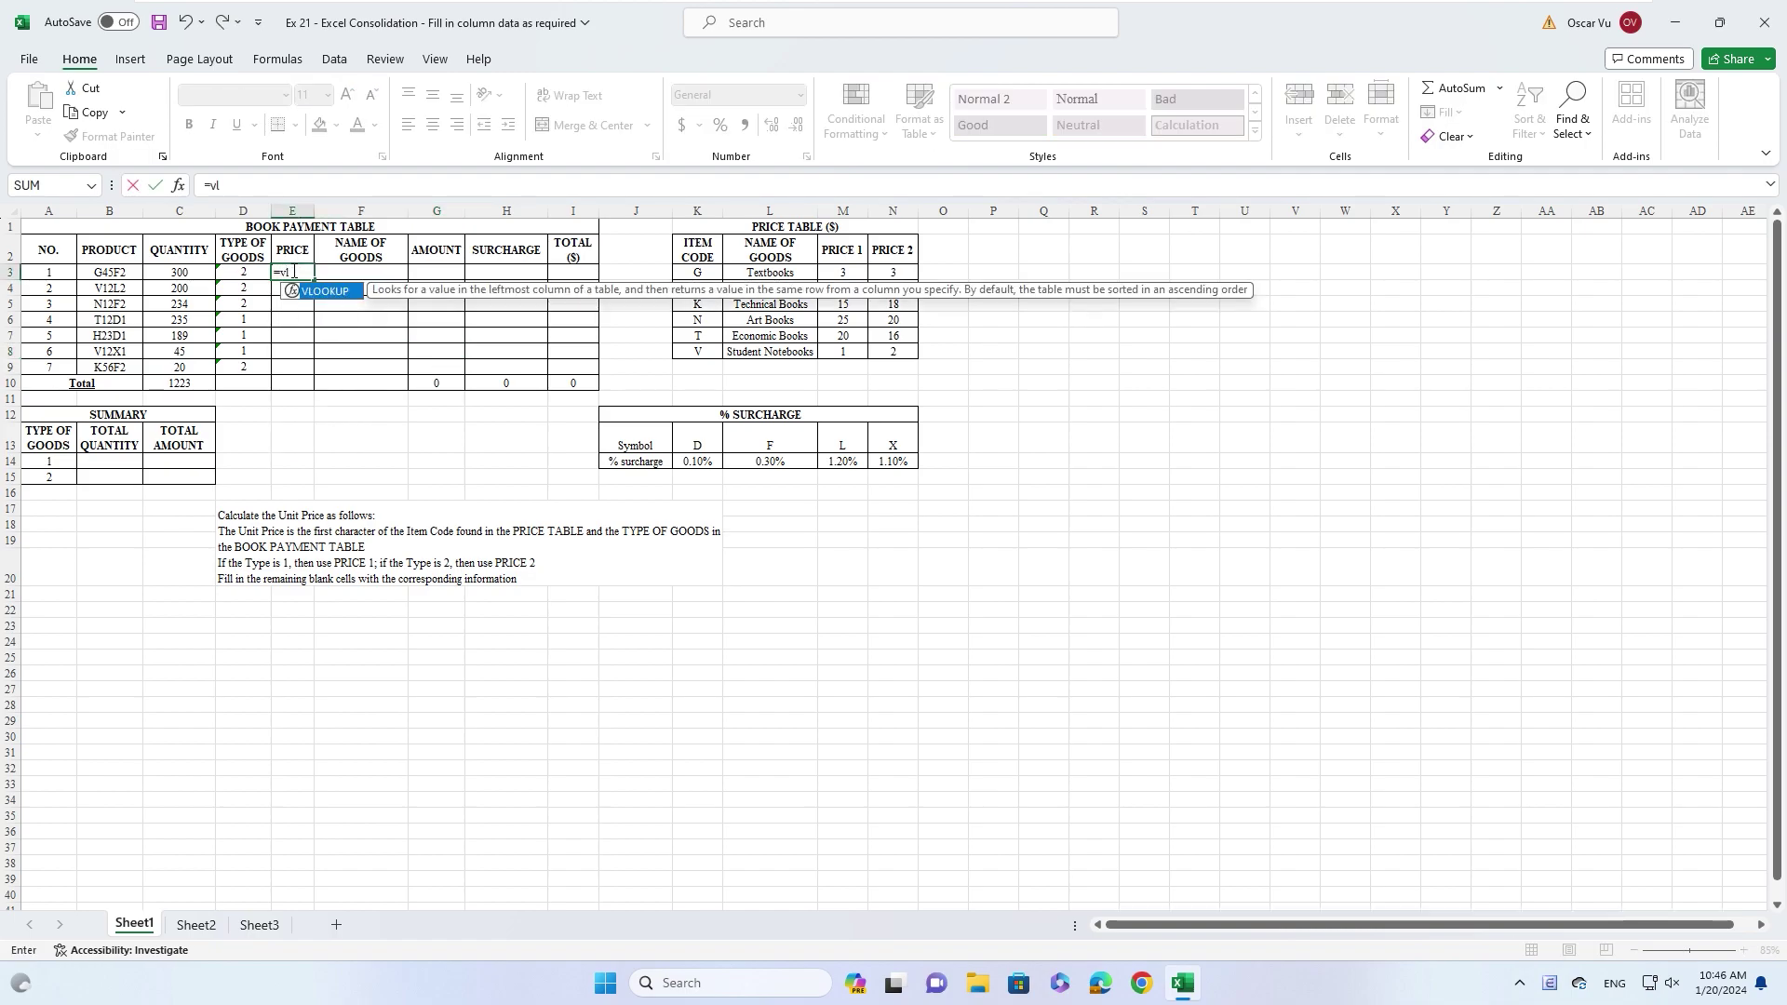
type("kup(")
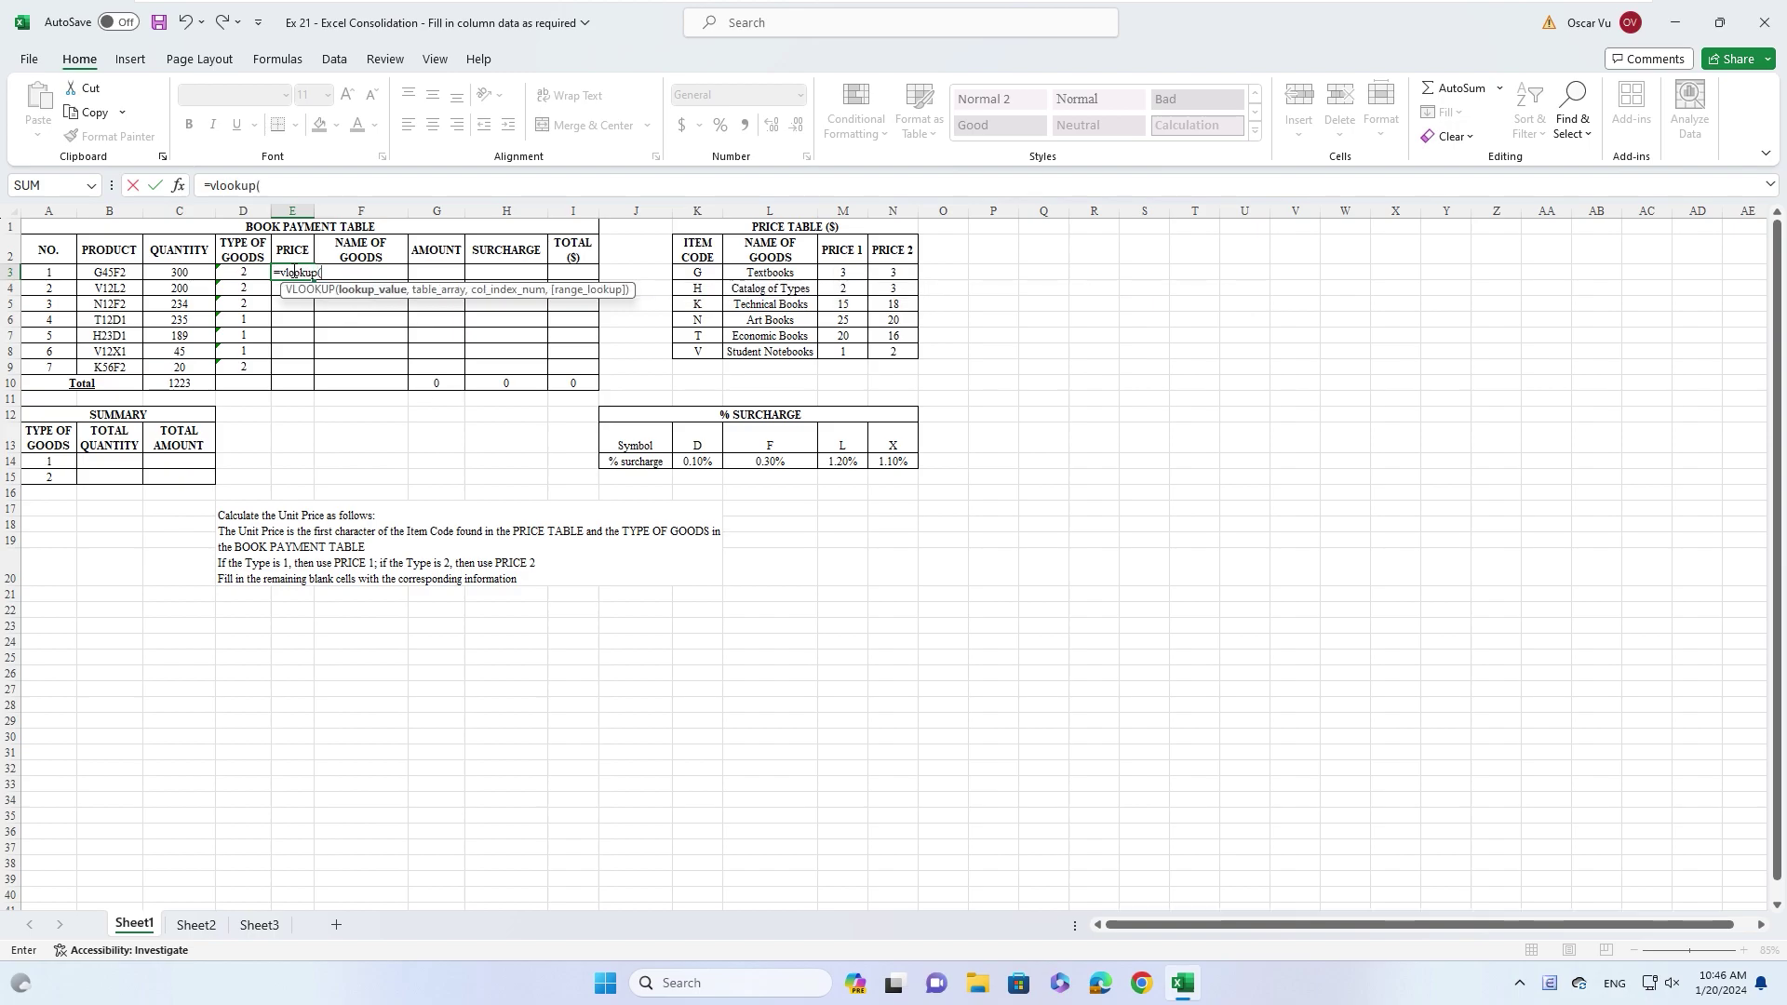
type("left(")
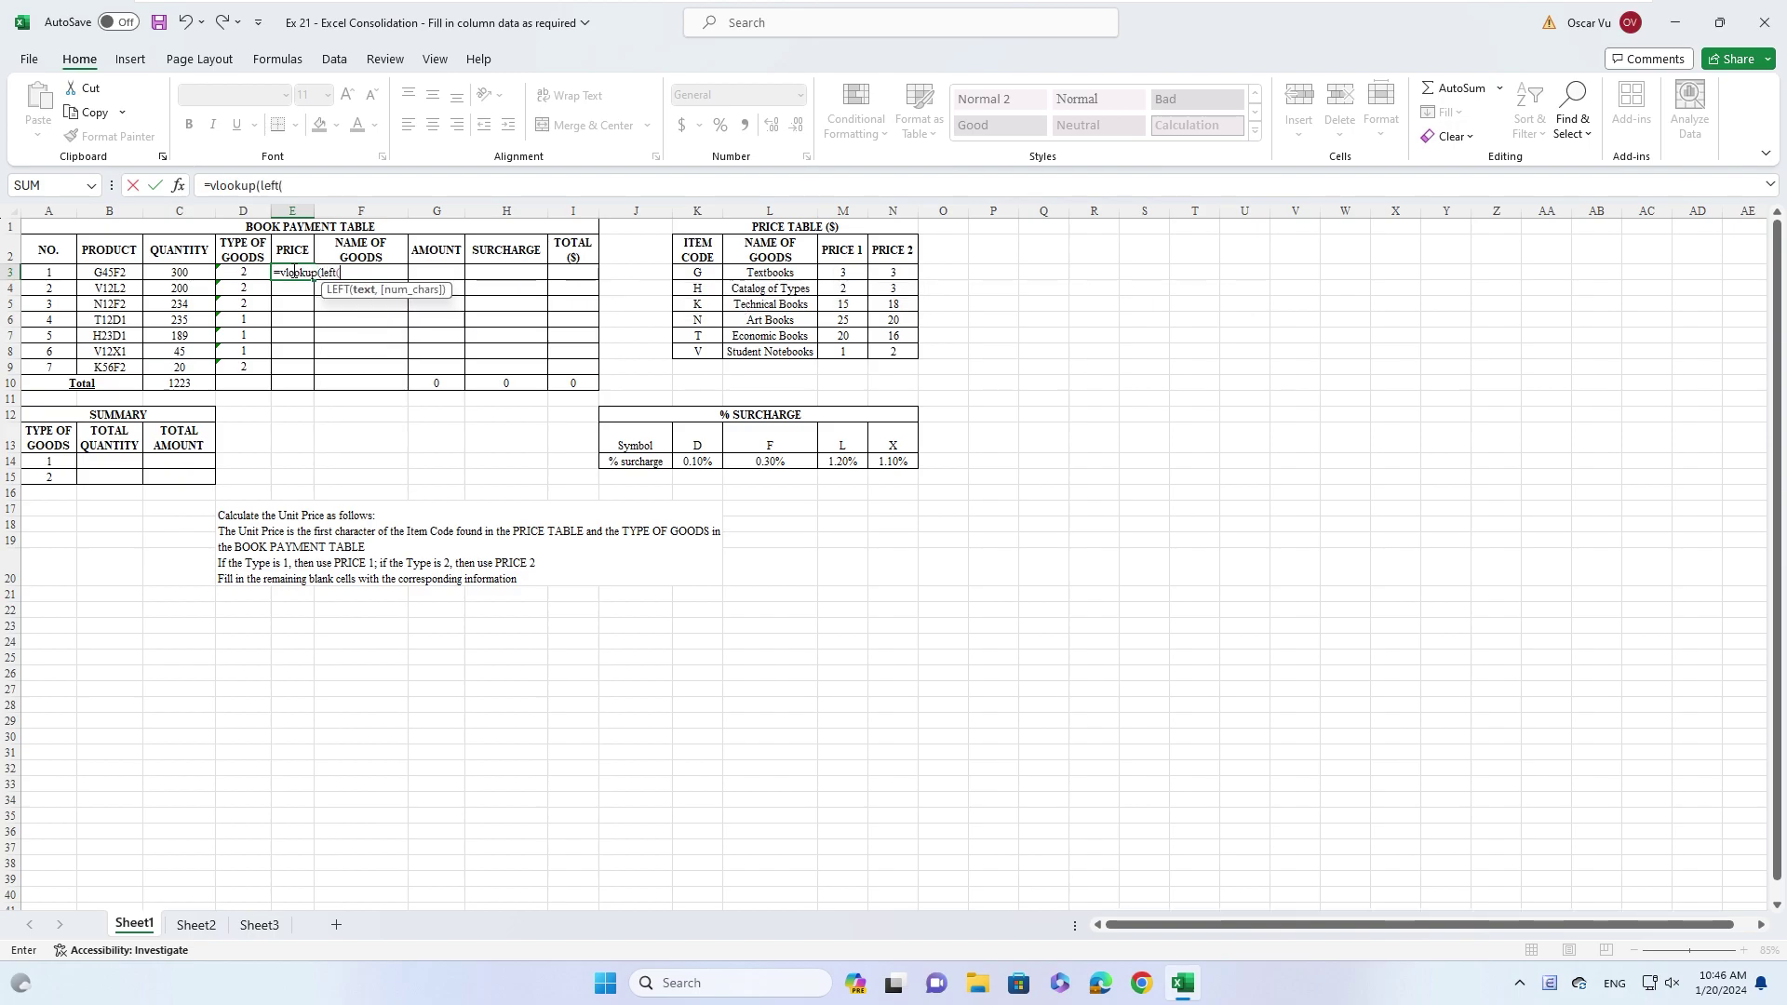
left_click(109, 273)
type(",1")
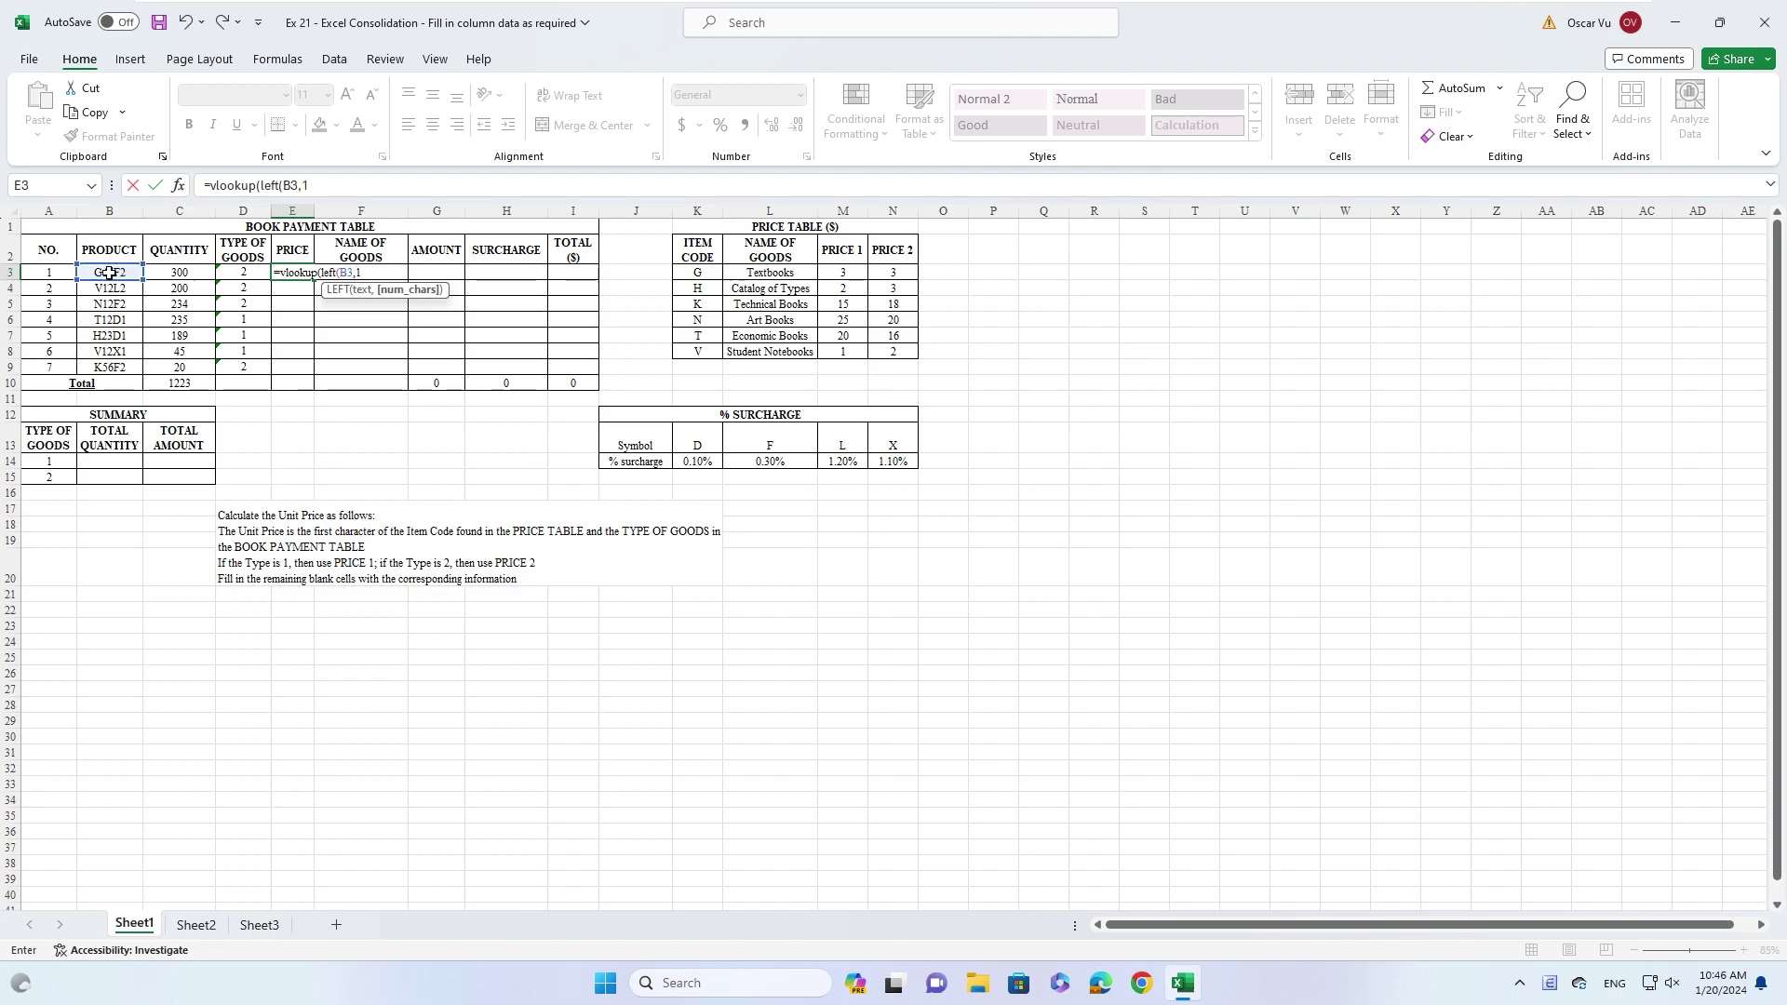
type(")")
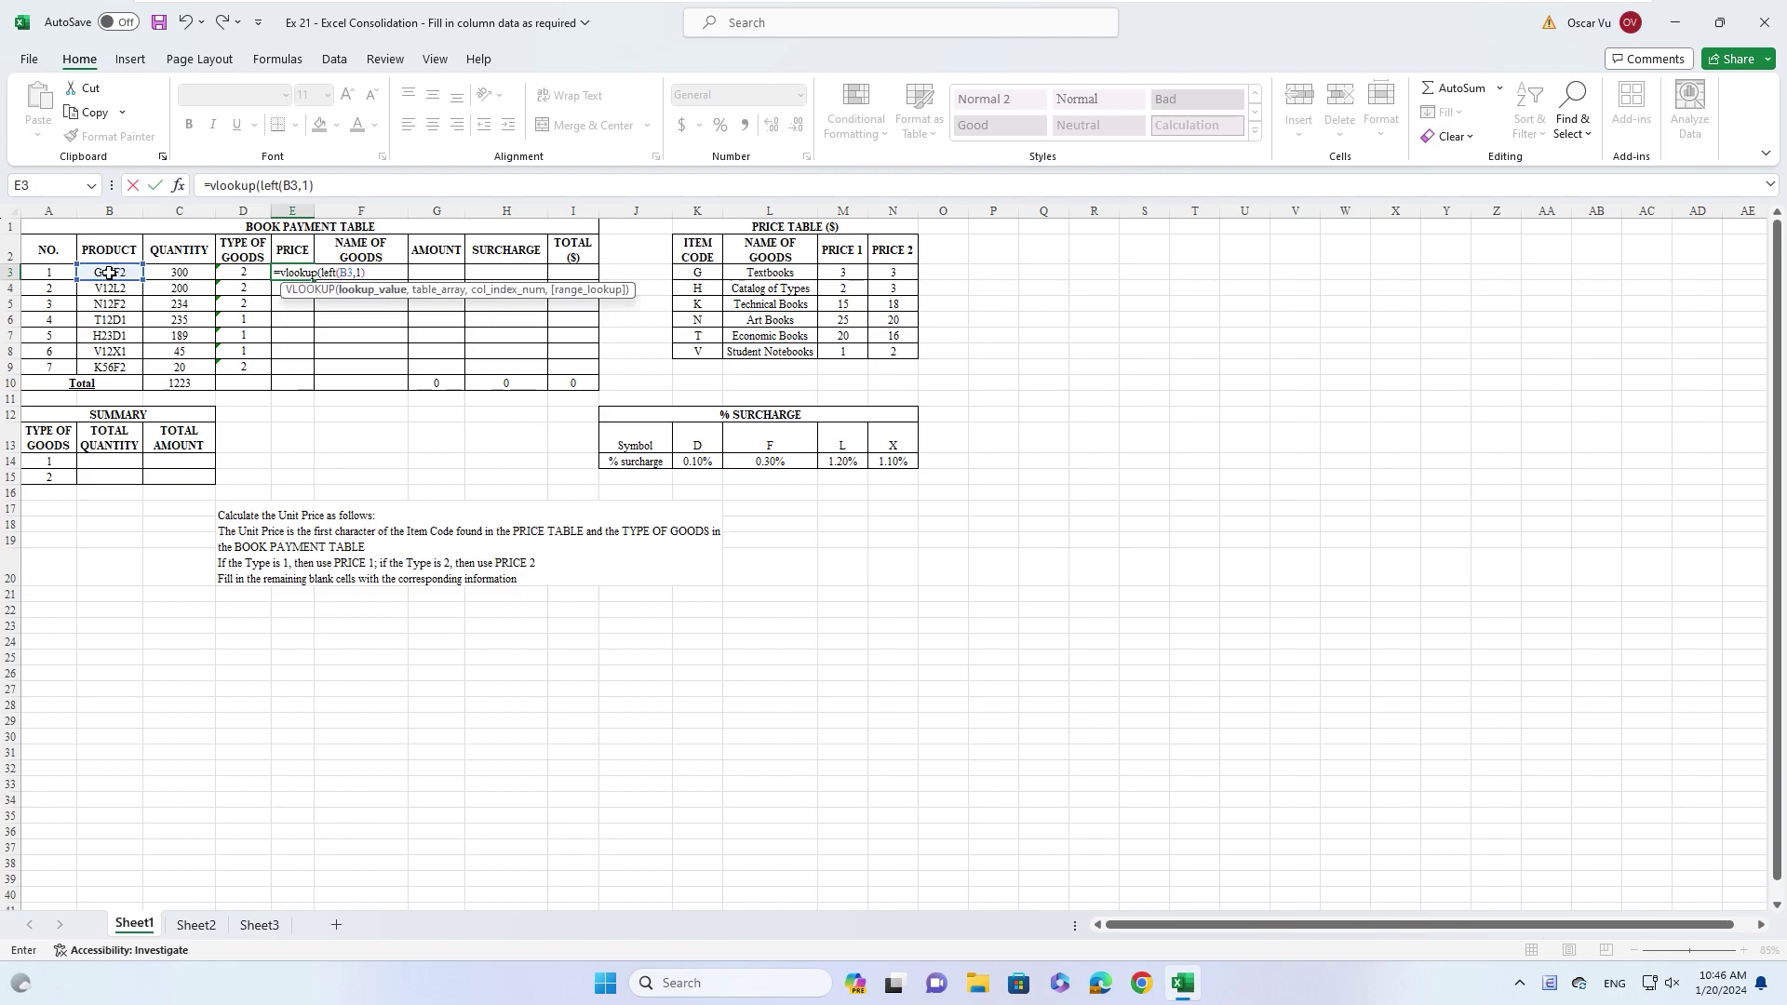
type(",")
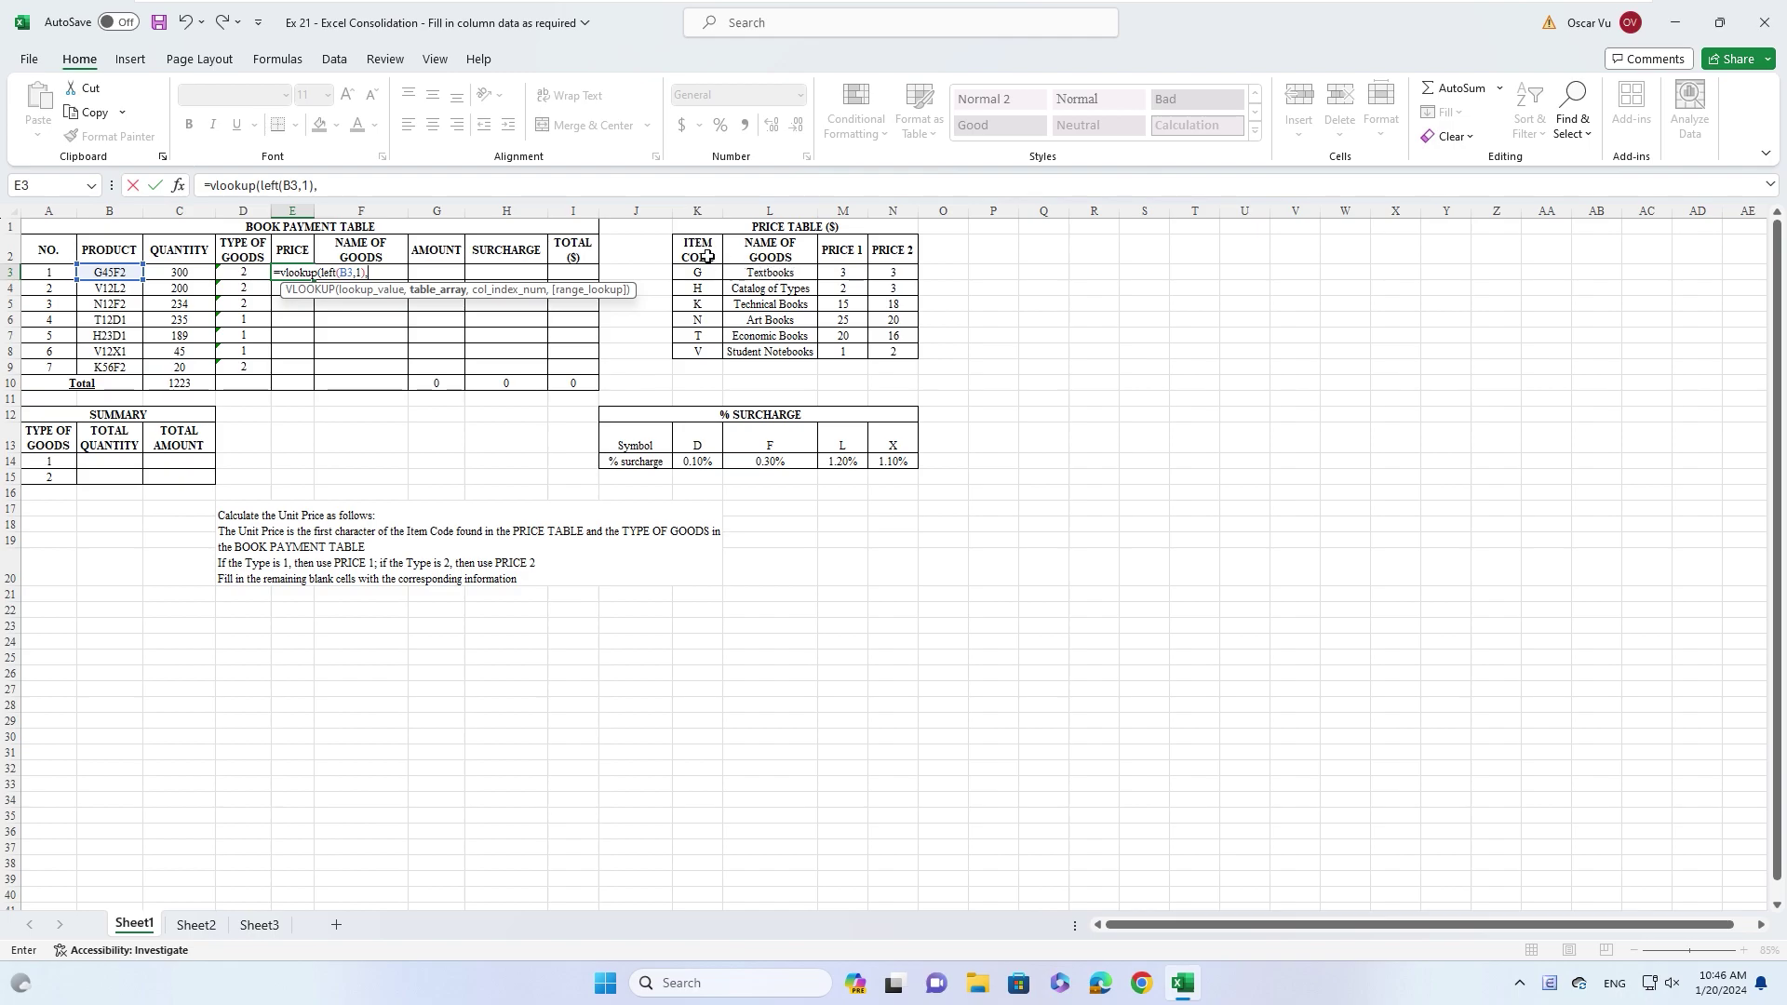
left_click_drag(698, 252, 889, 352)
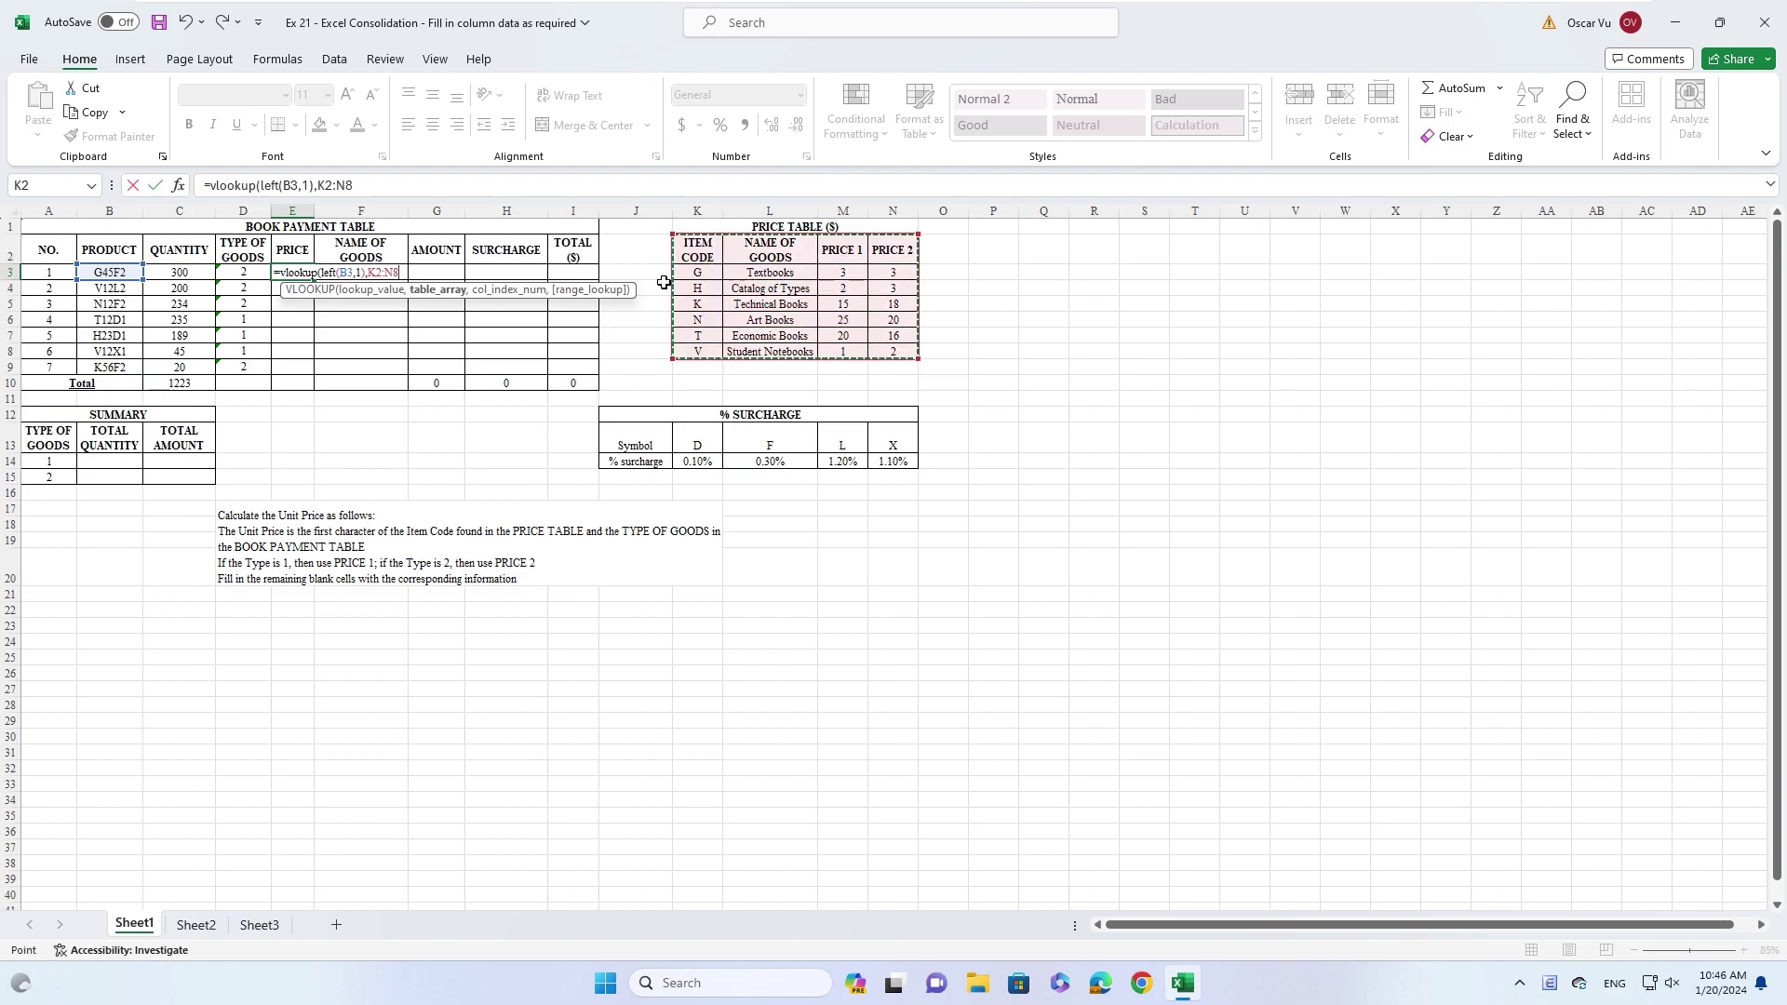
key("F4")
left_click(395, 184)
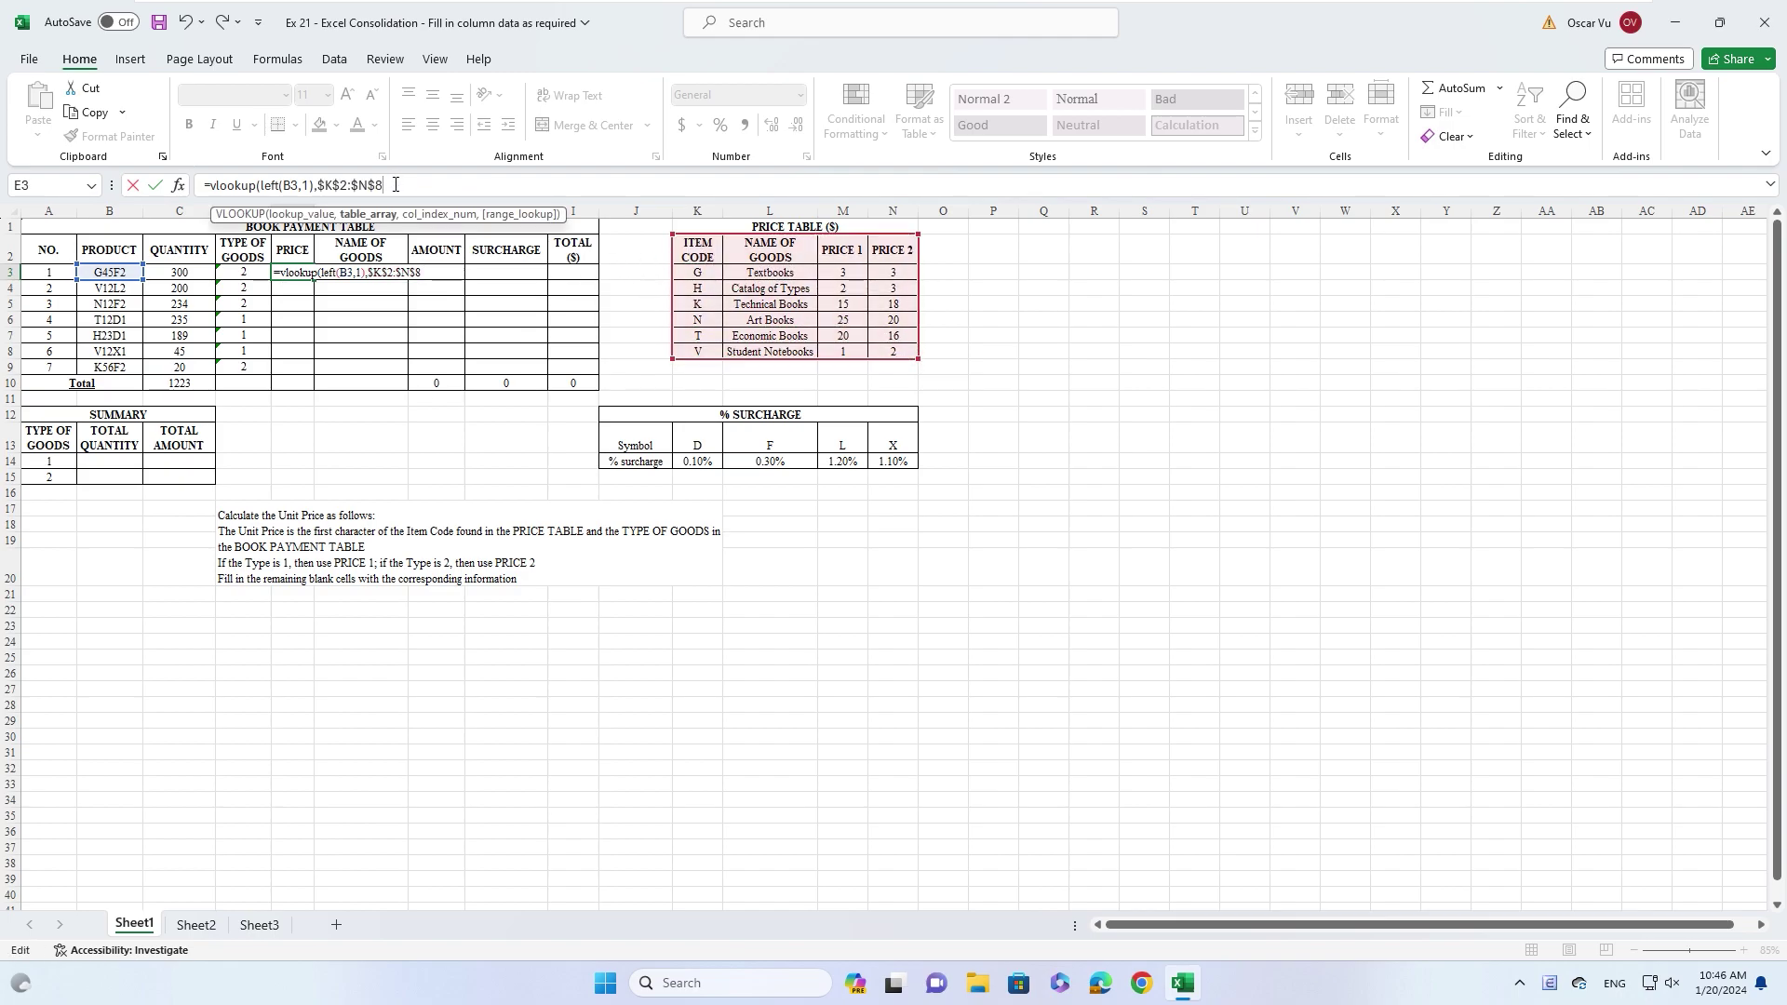
type(",")
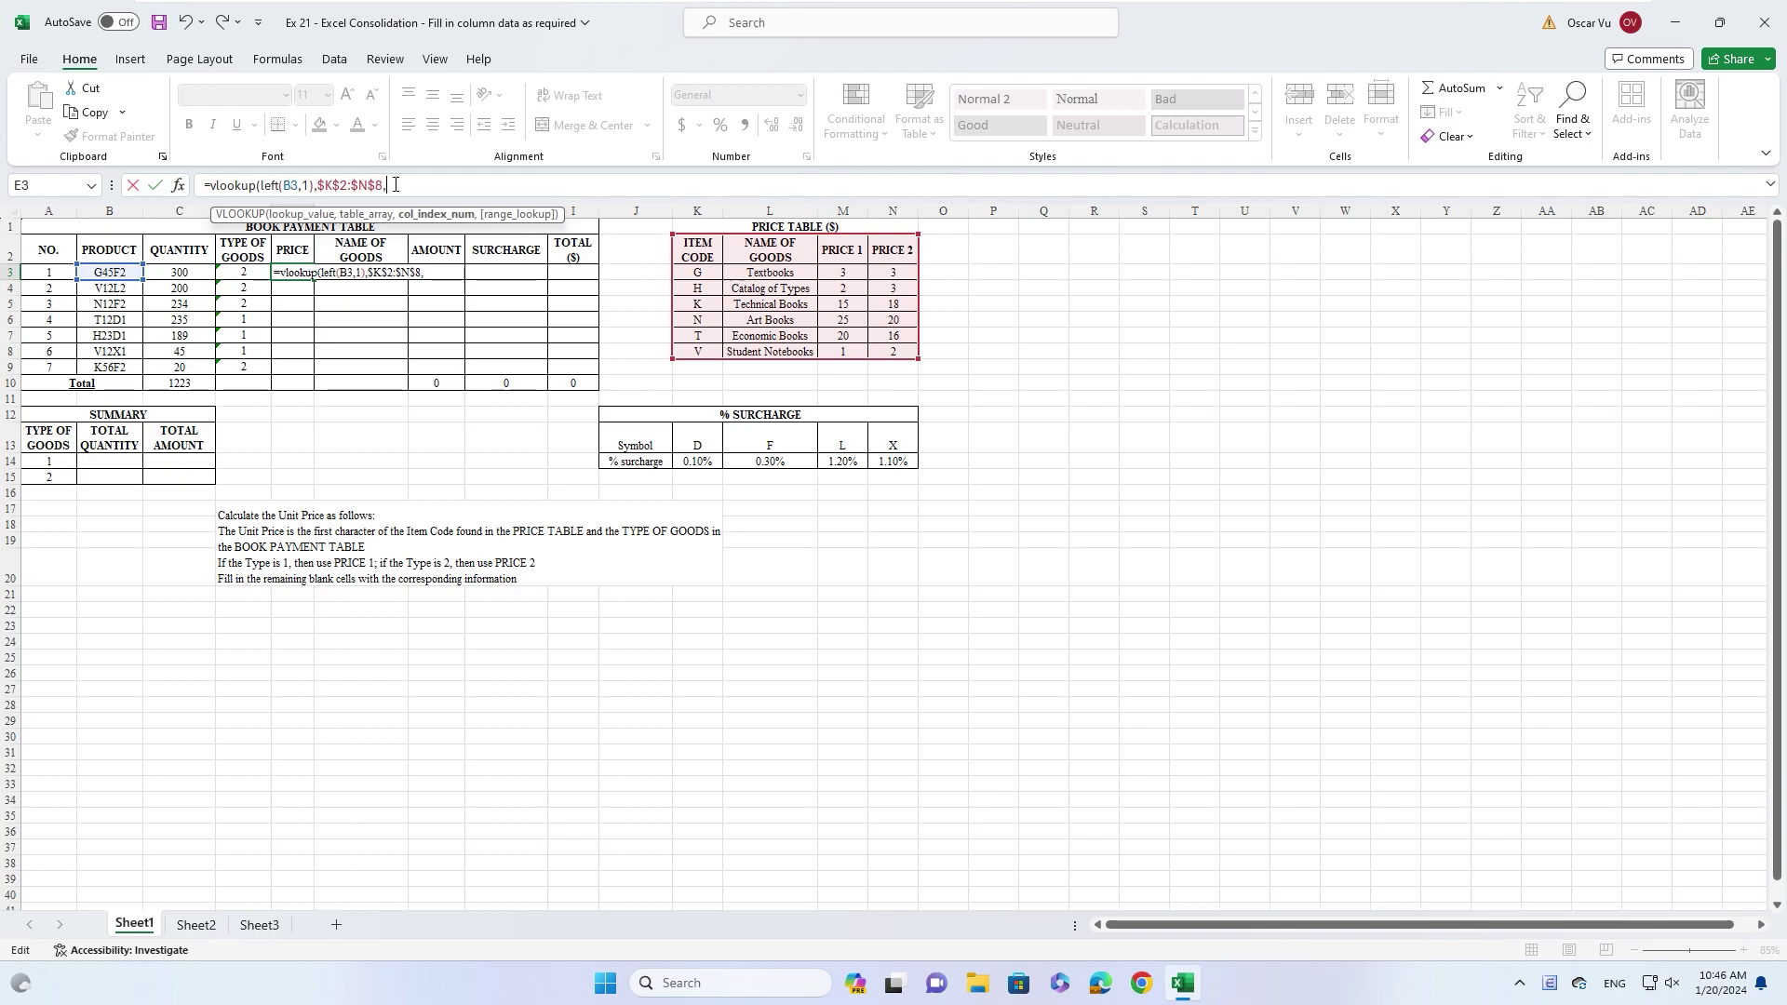
type("if(")
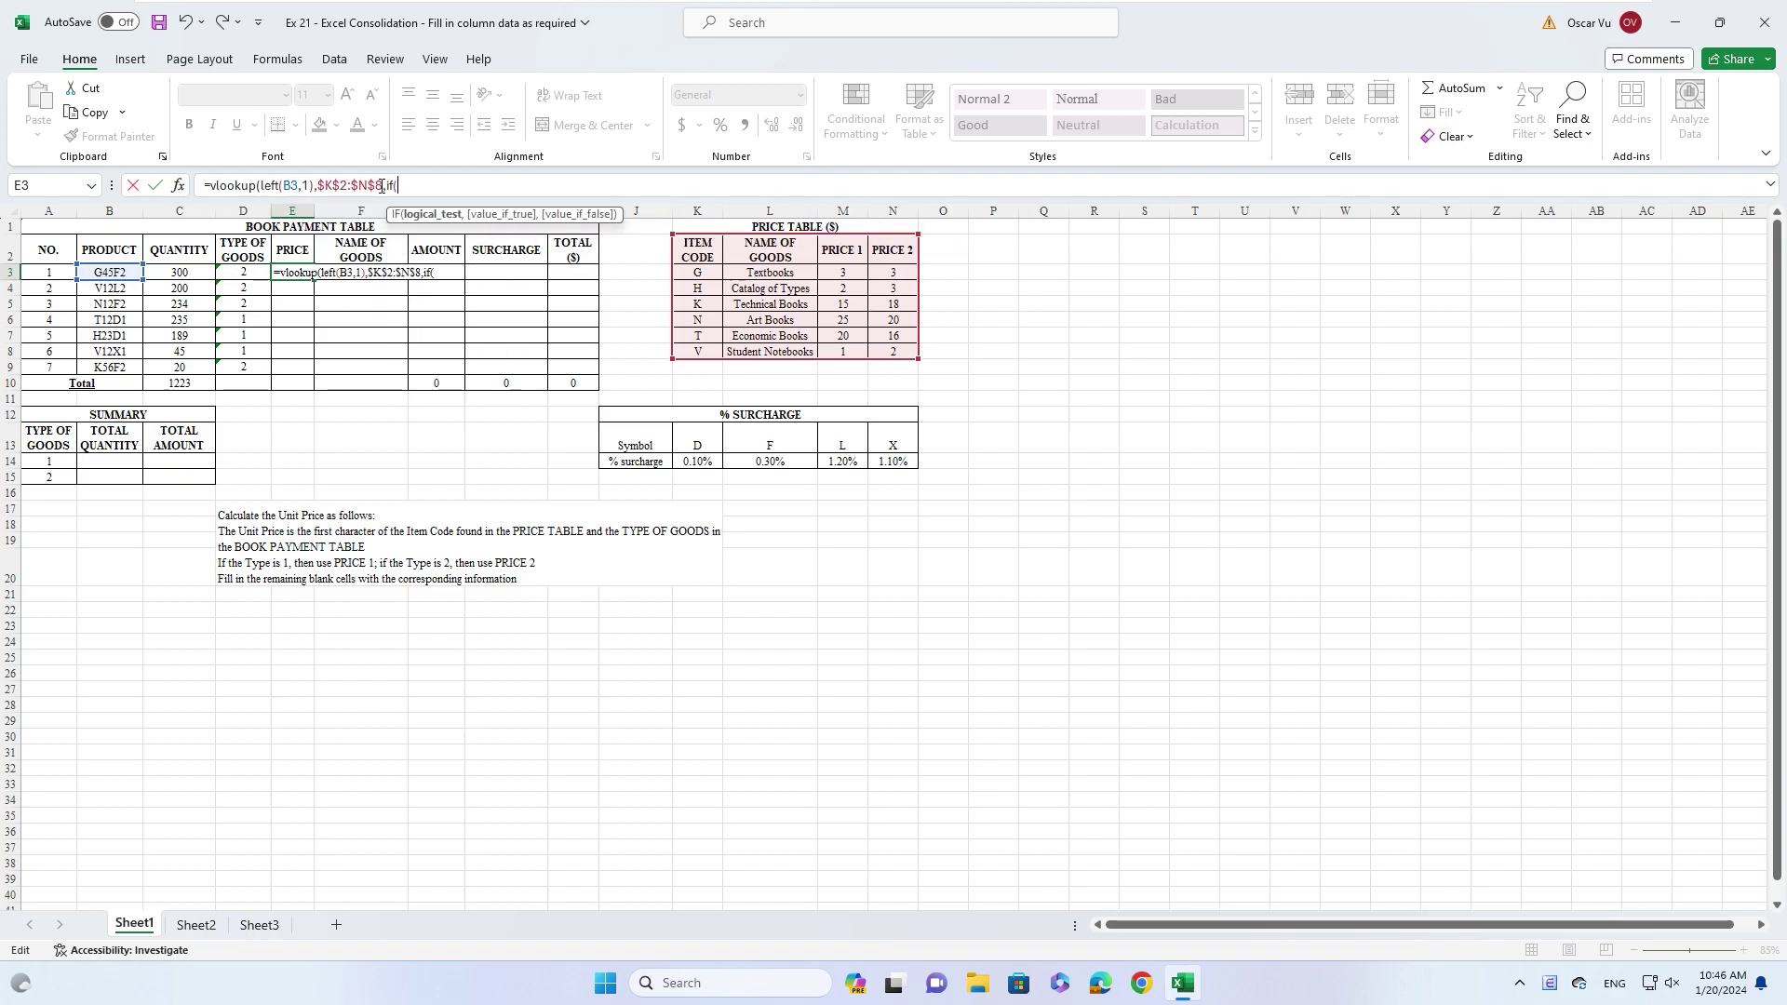
left_click(239, 270)
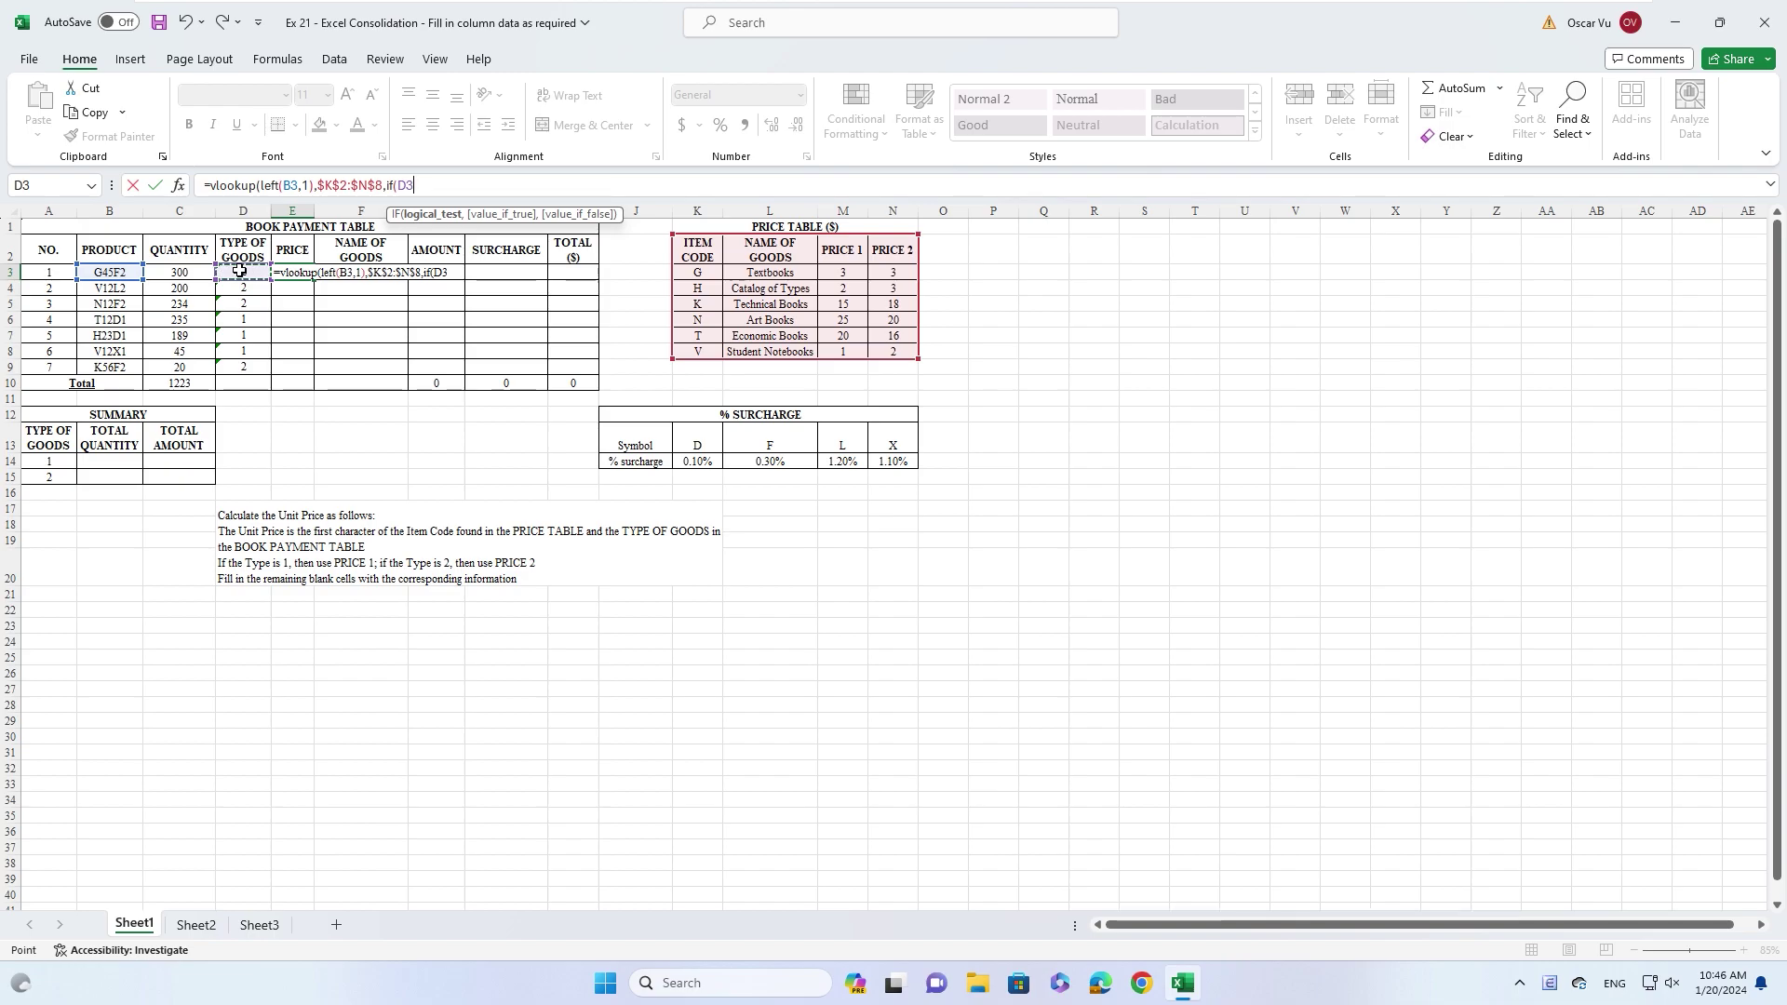
type("=2")
type(",")
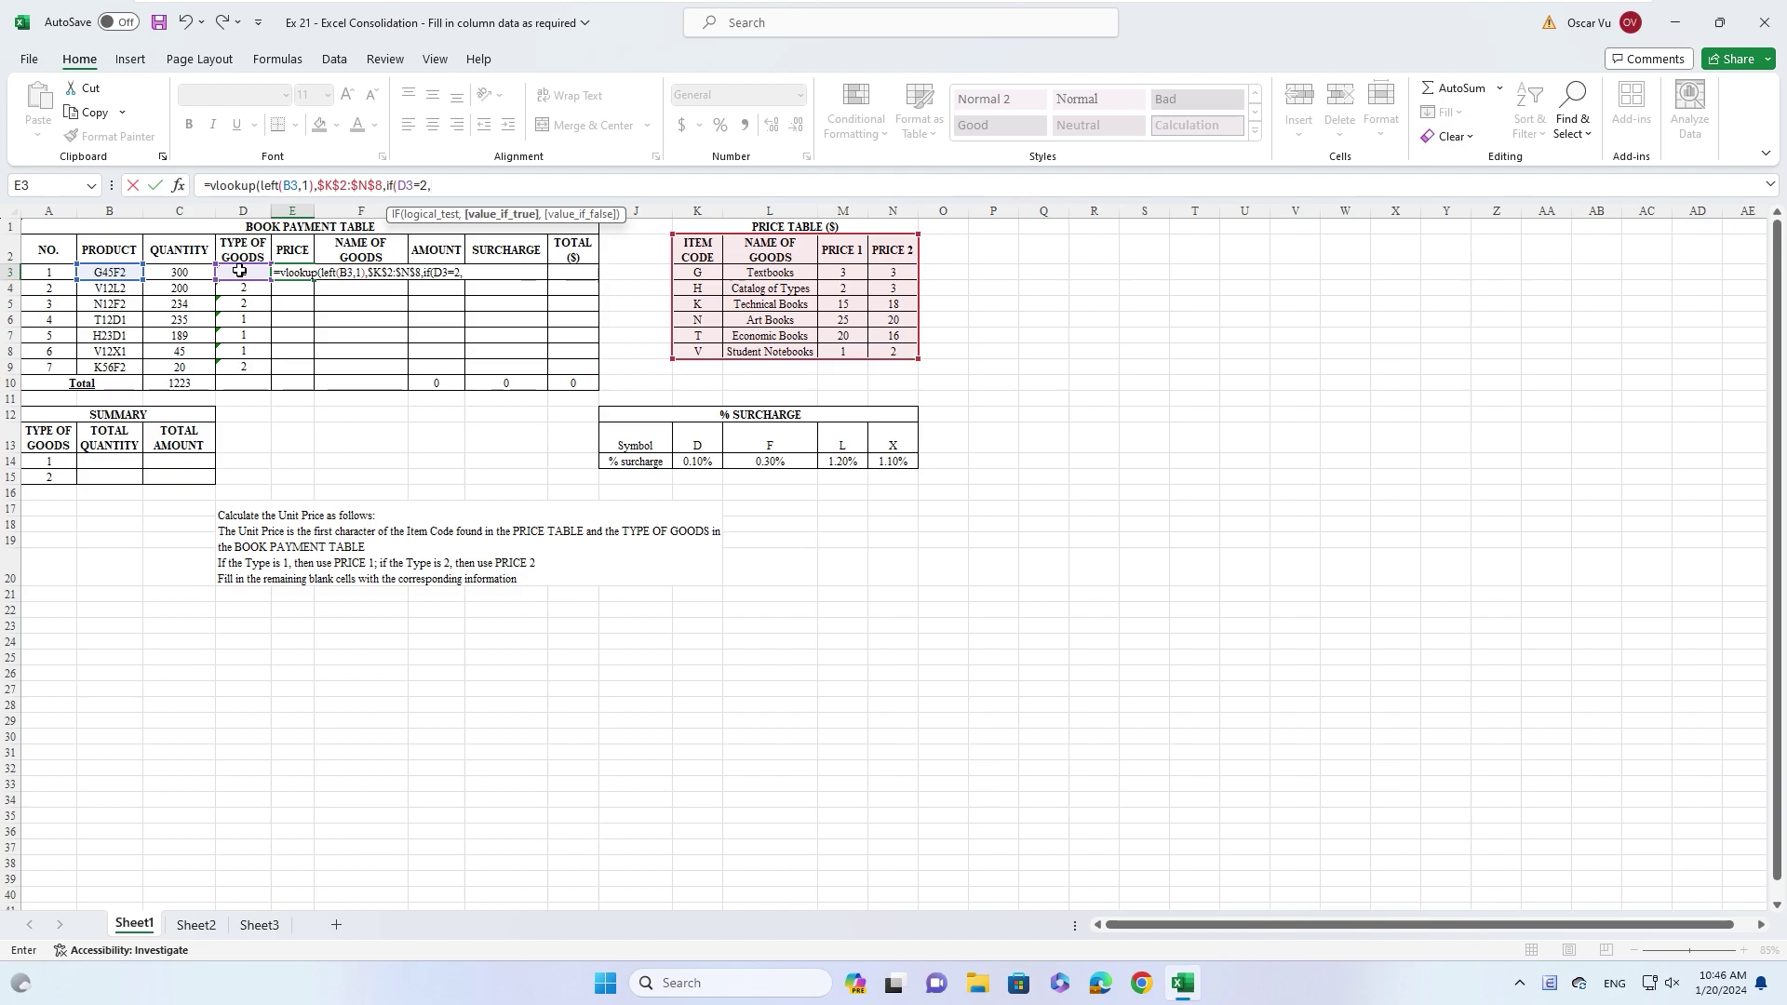
type("4")
type(",3")
type(")")
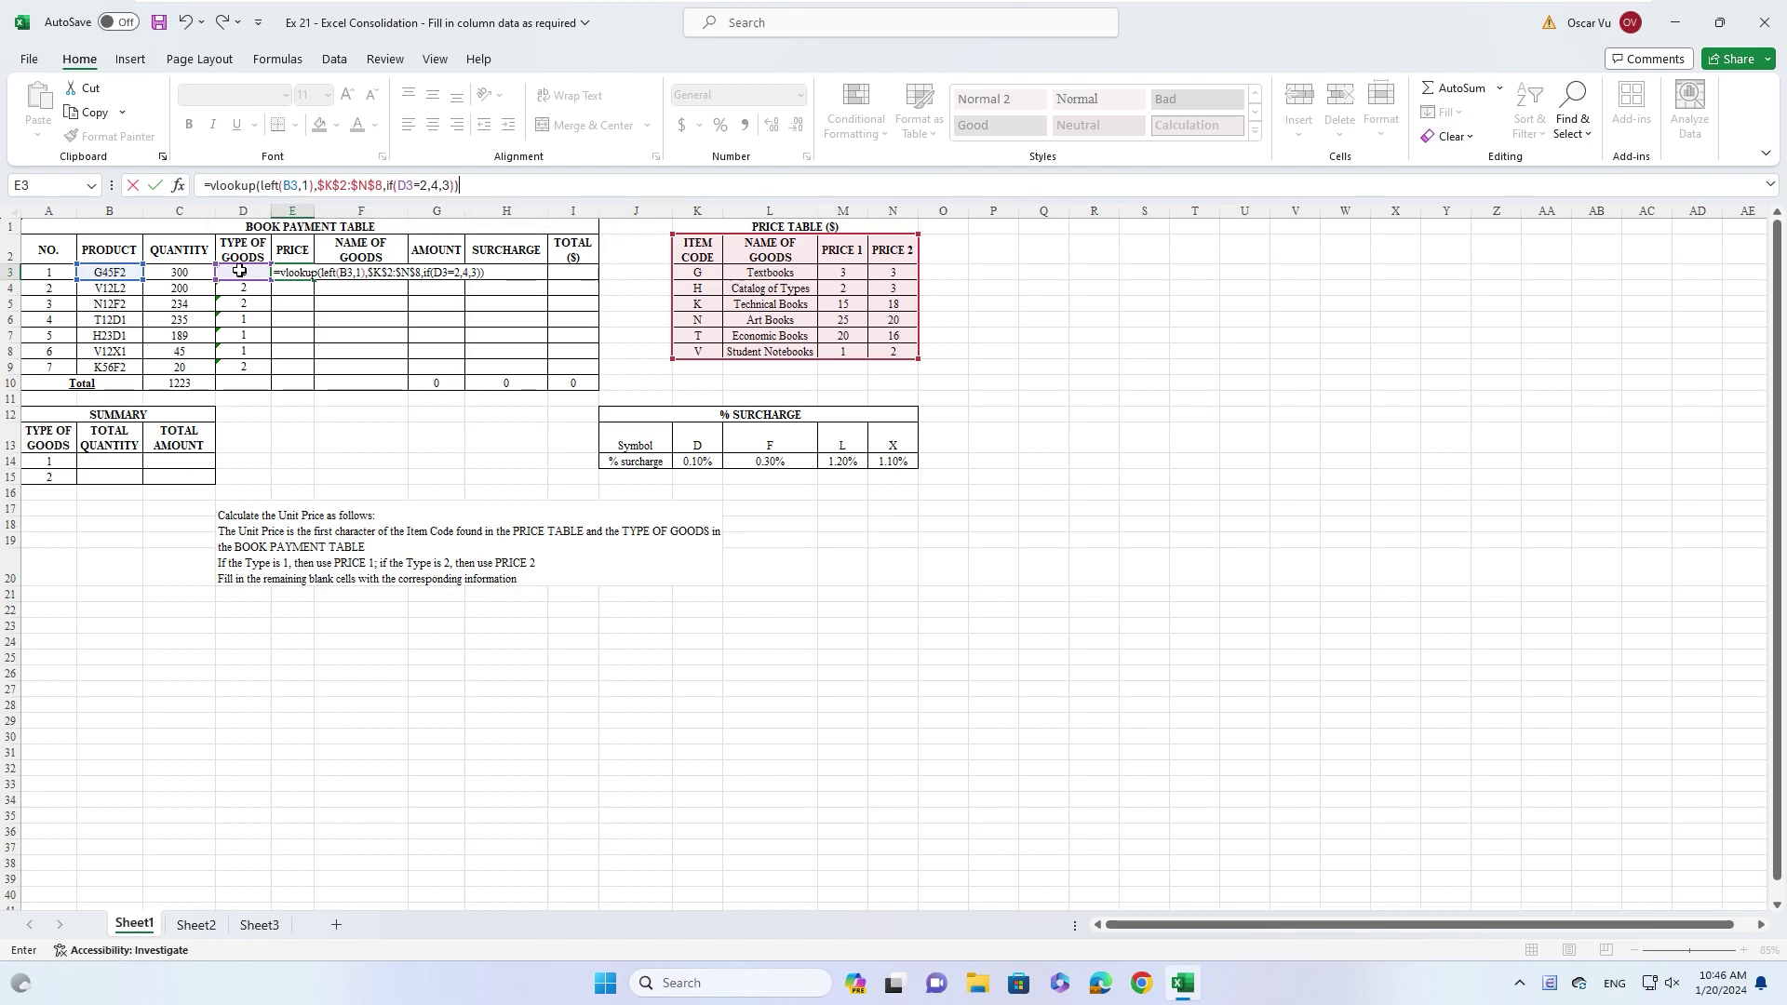
key("Return")
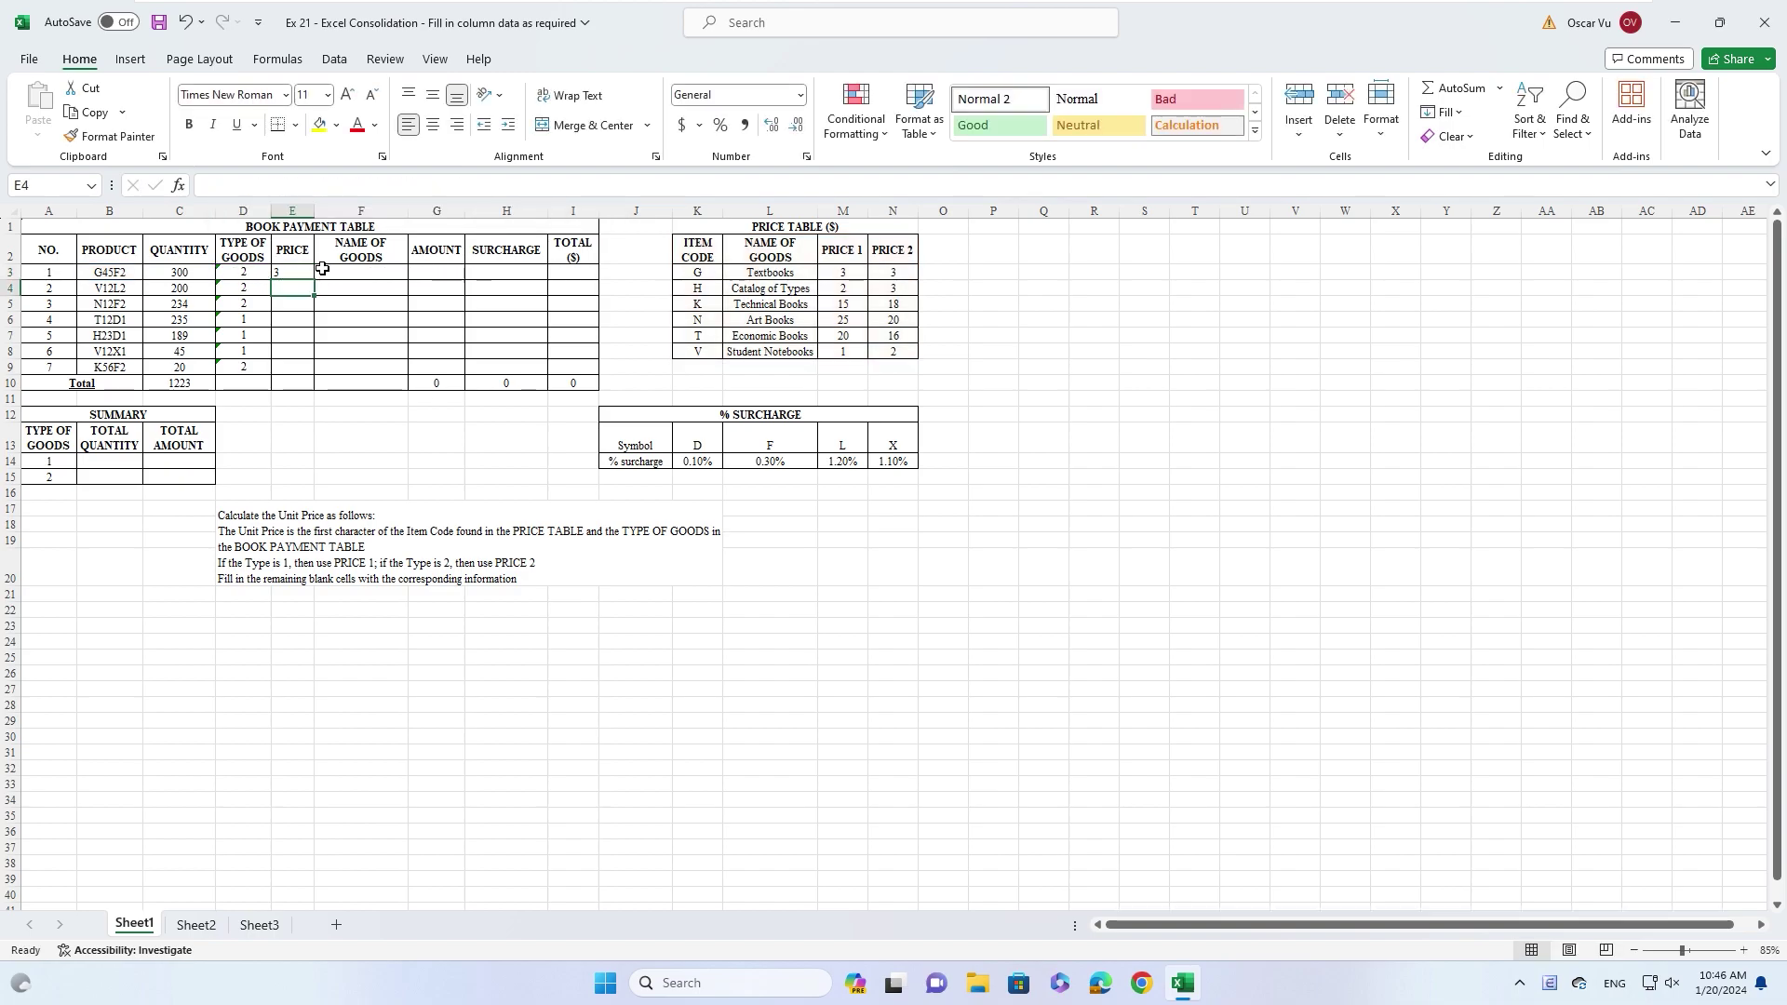
- Fill the E3 price formula down to E9, giving prices 3, 1, 25, 20, 2, 1, 15
left_click_drag(282, 270, 277, 364)
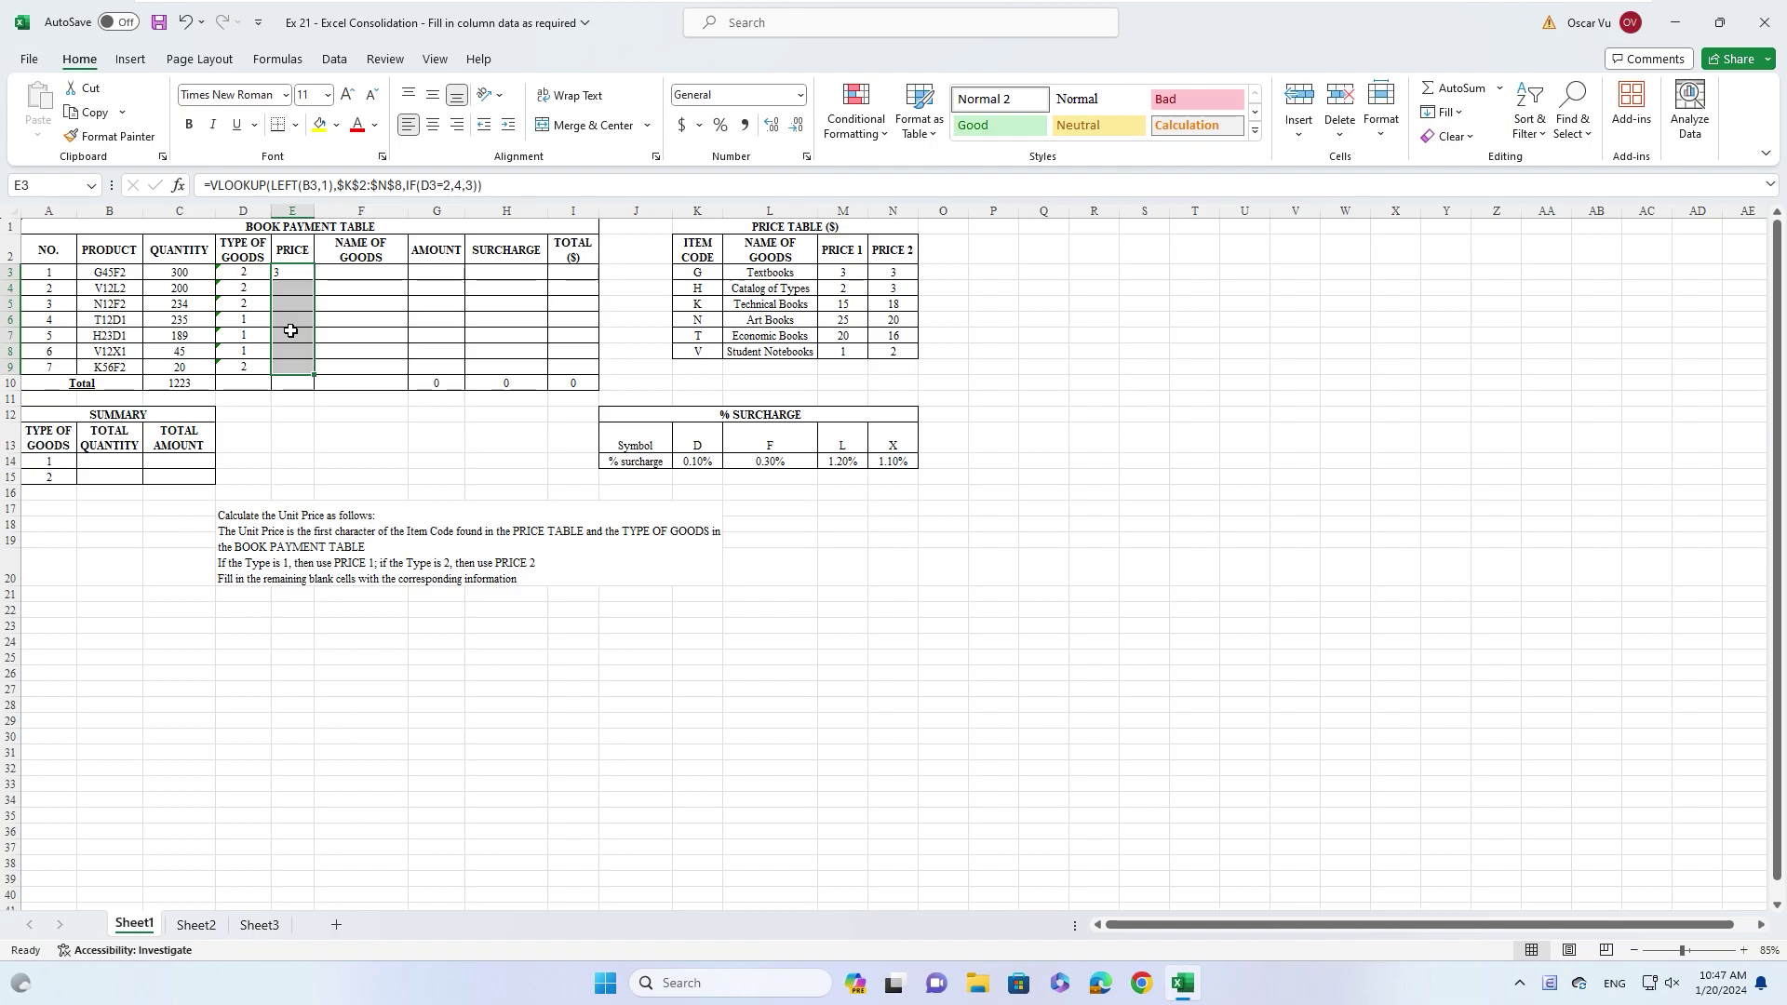
key("ctrl+d")
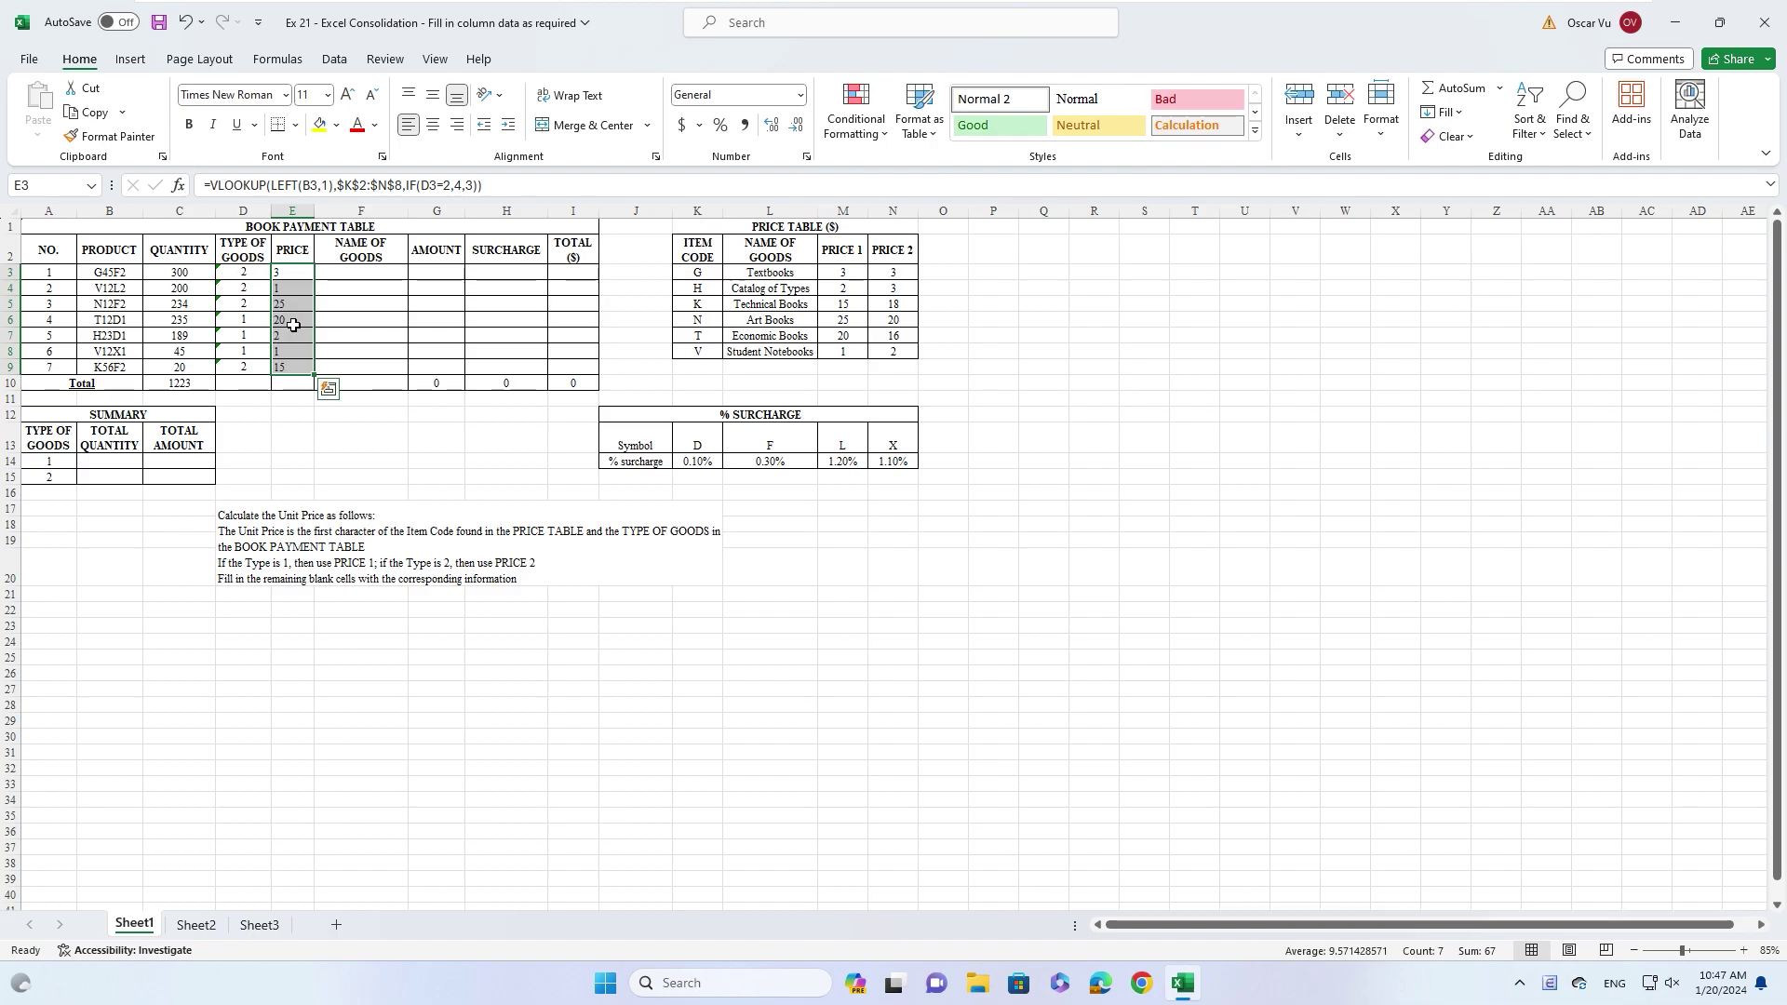
left_click(284, 270)
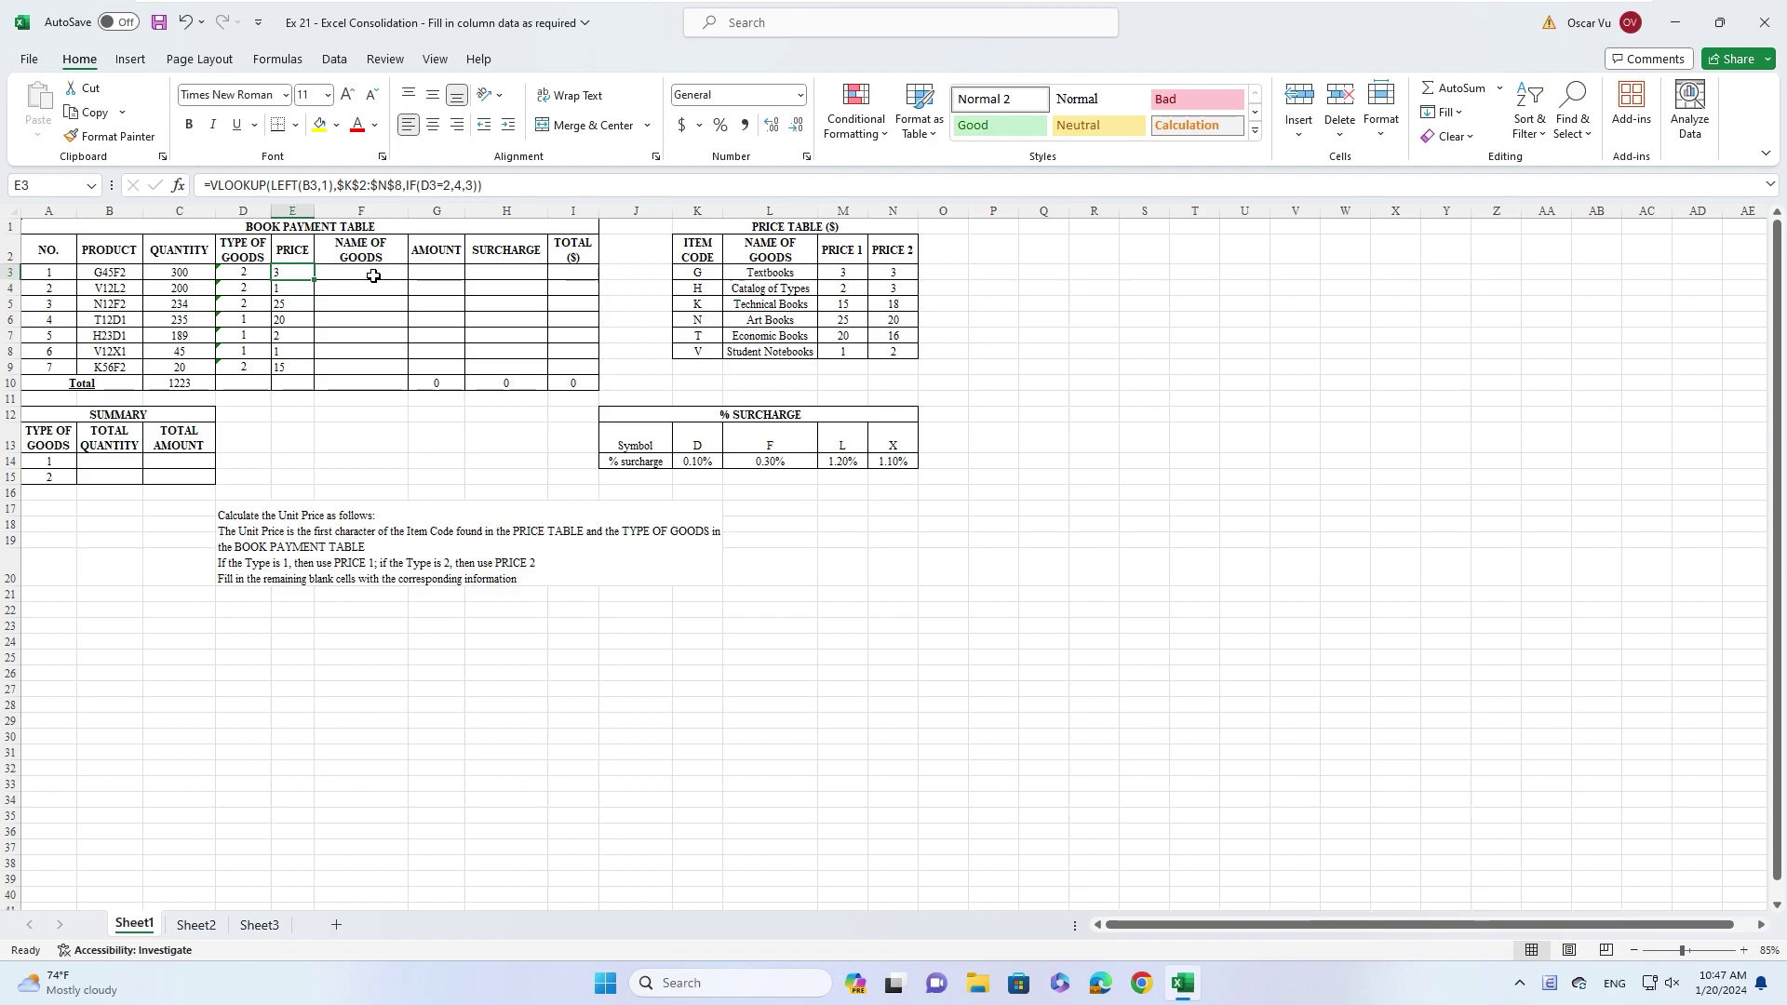
left_click(250, 304)
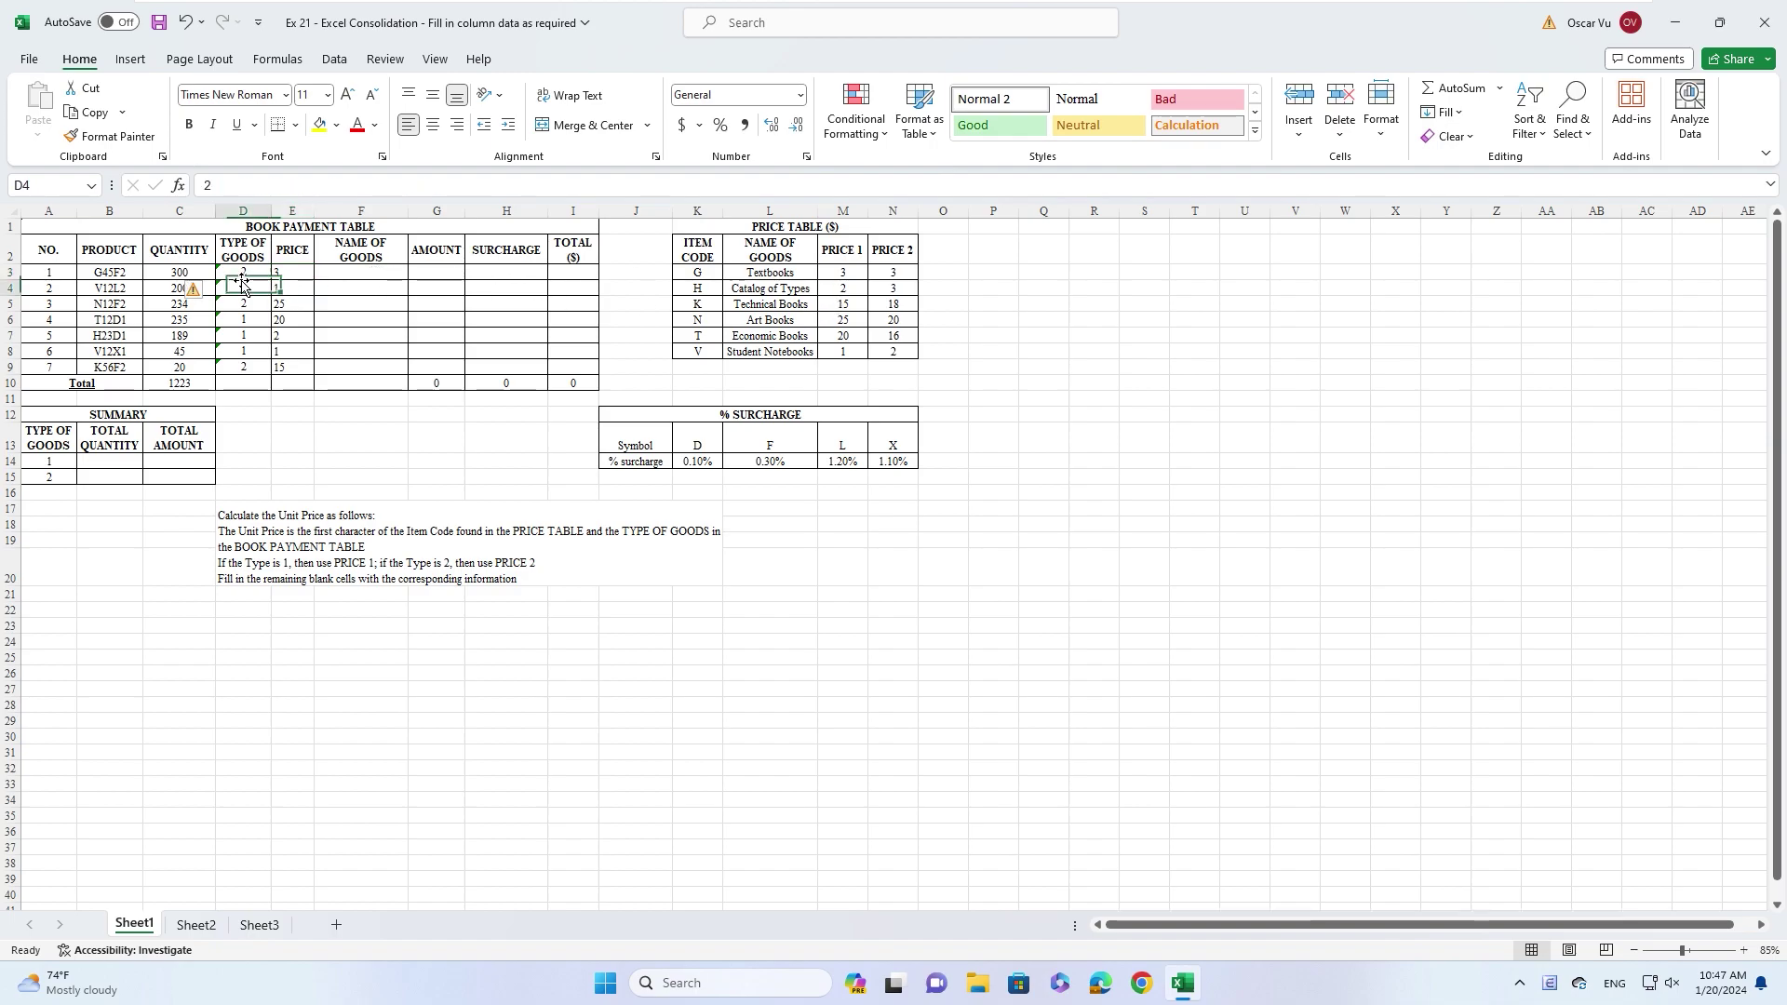
left_click(346, 273)
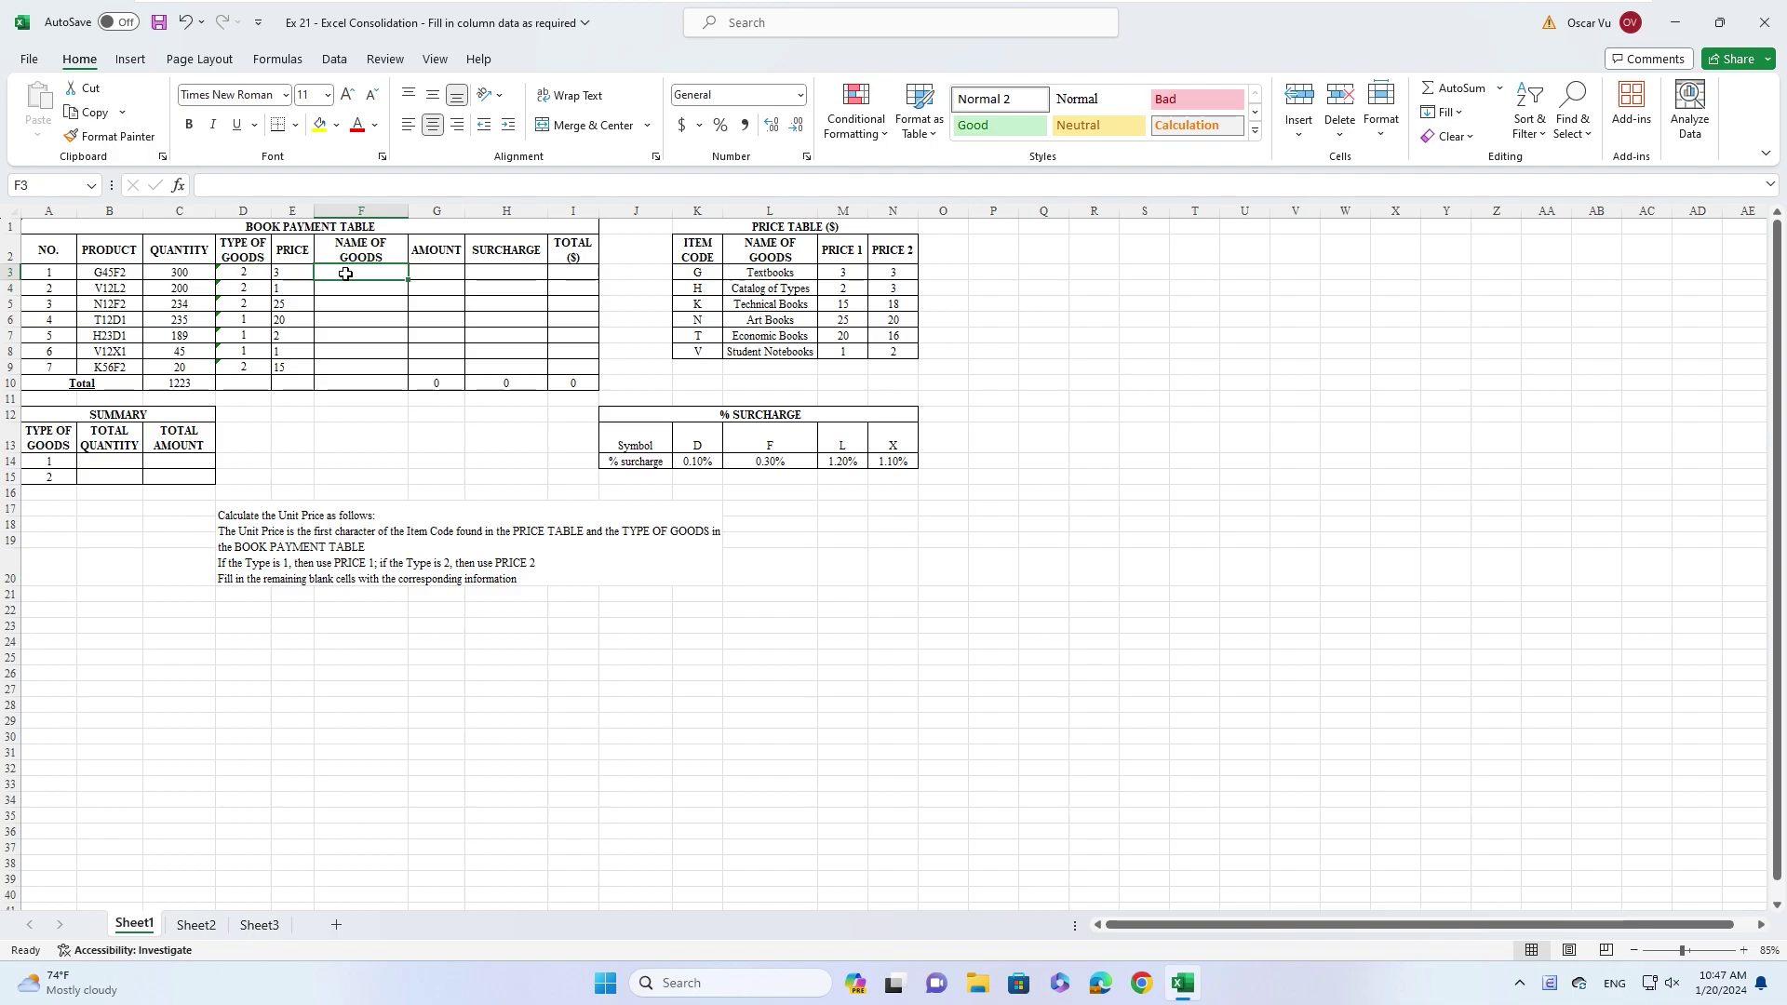
- Enter =VLOOKUP(LEFT(B3,1),$K$2:$L$8,2,0) in F3 for the first goods name
type("=vl")
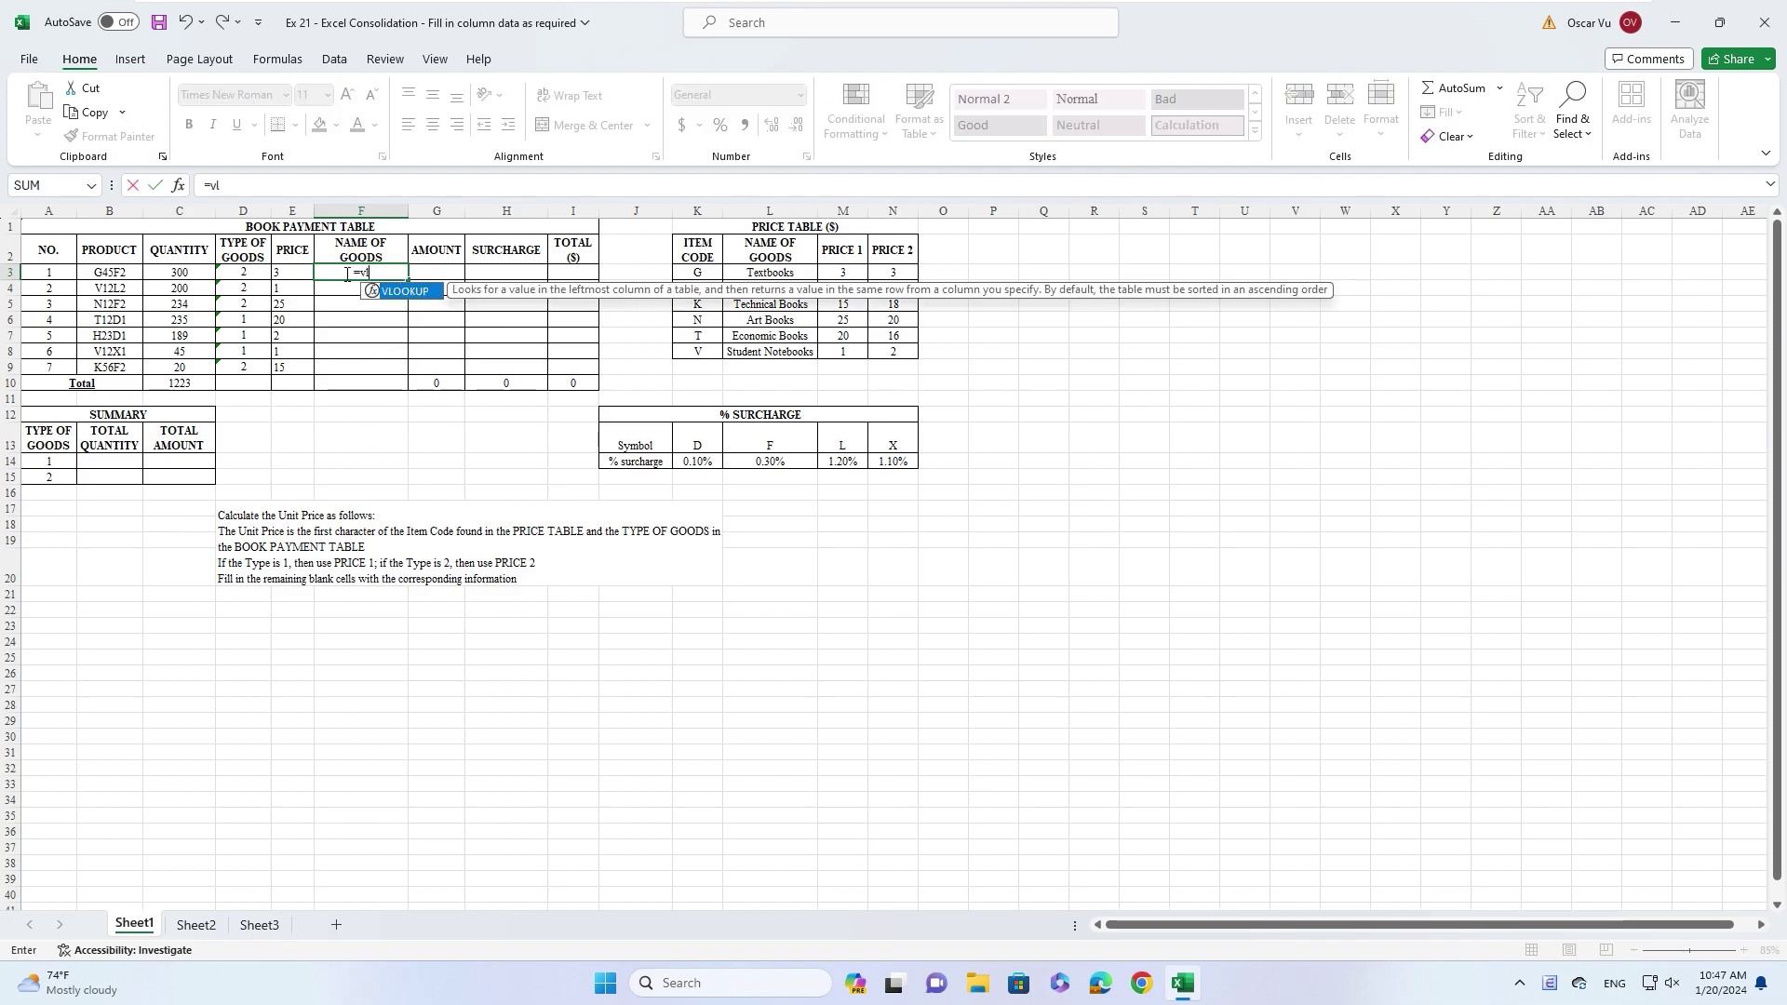
type("ookup")
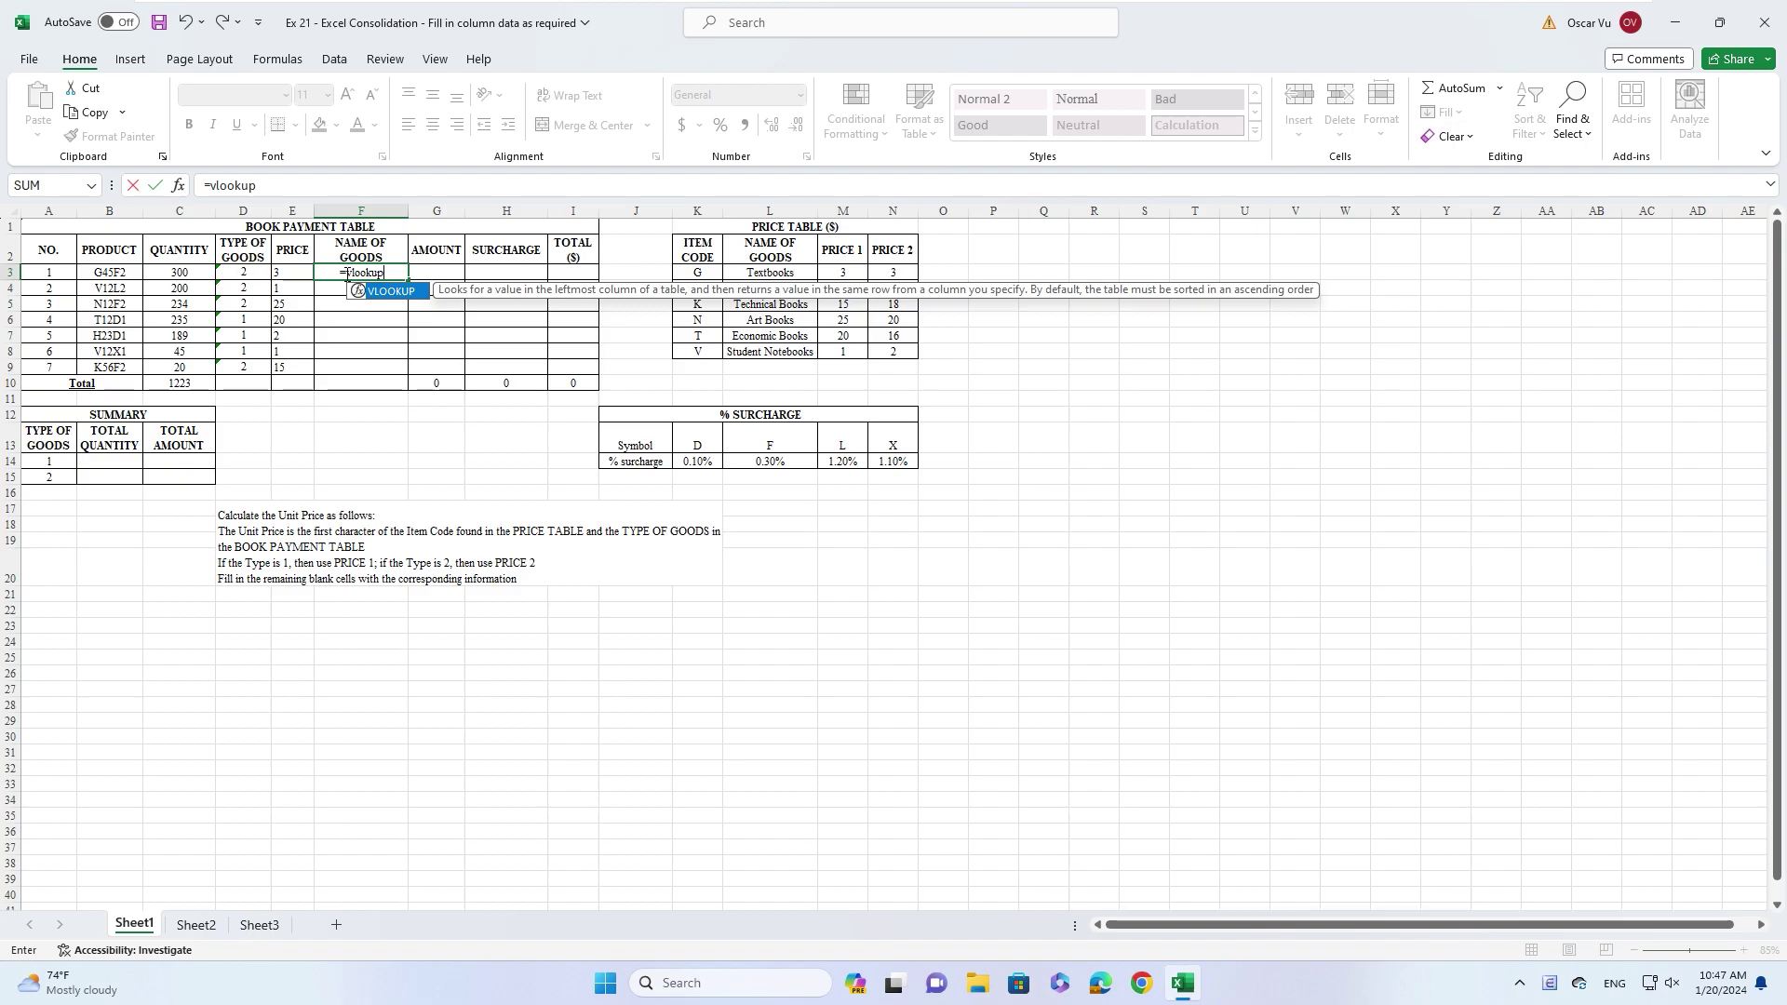
type("(left")
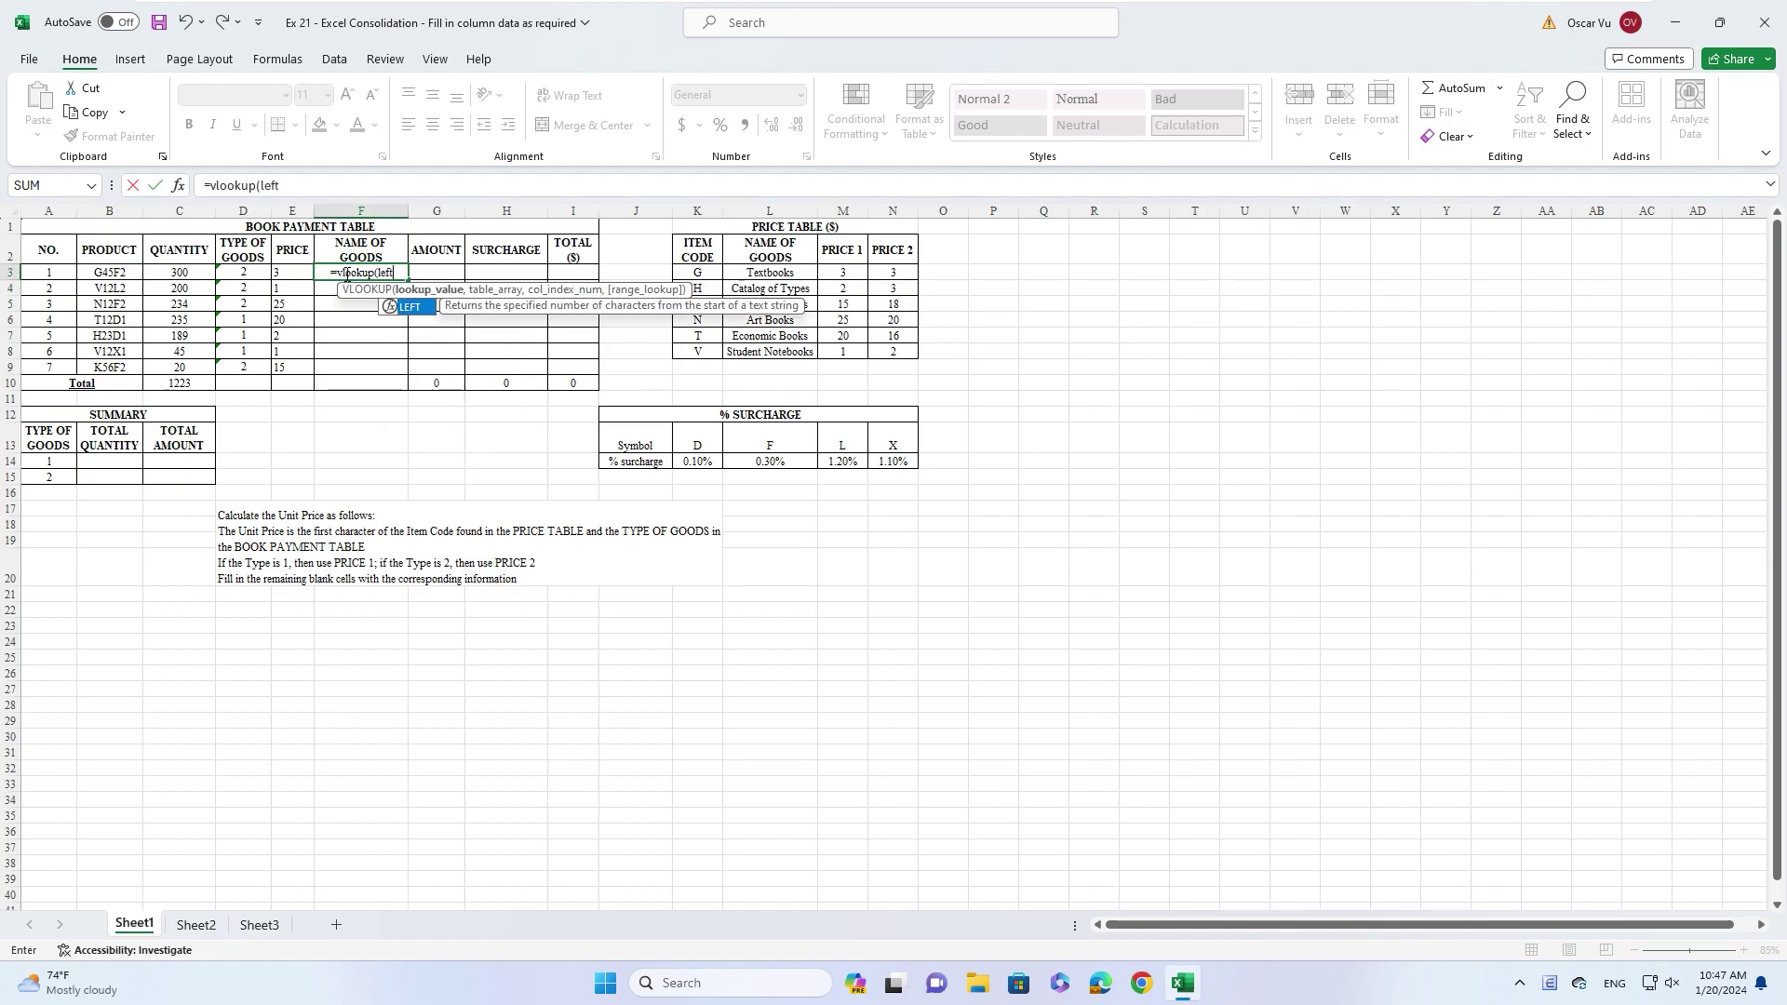
type("(")
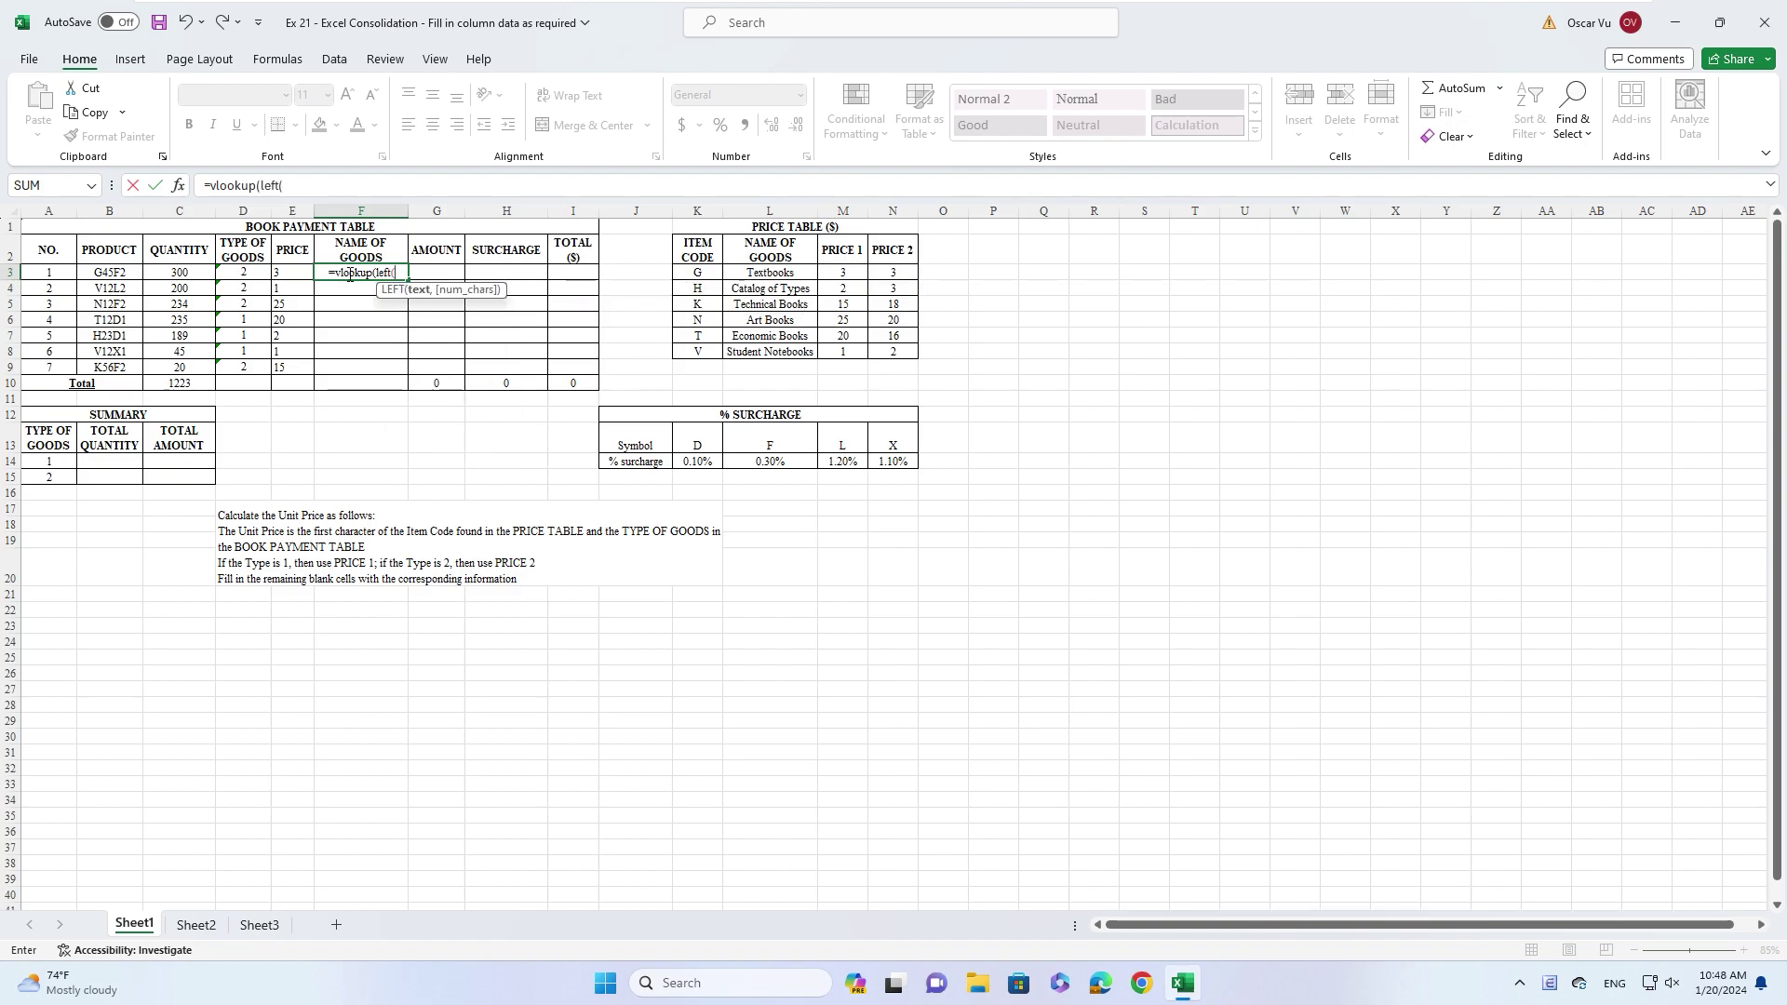
left_click(112, 271)
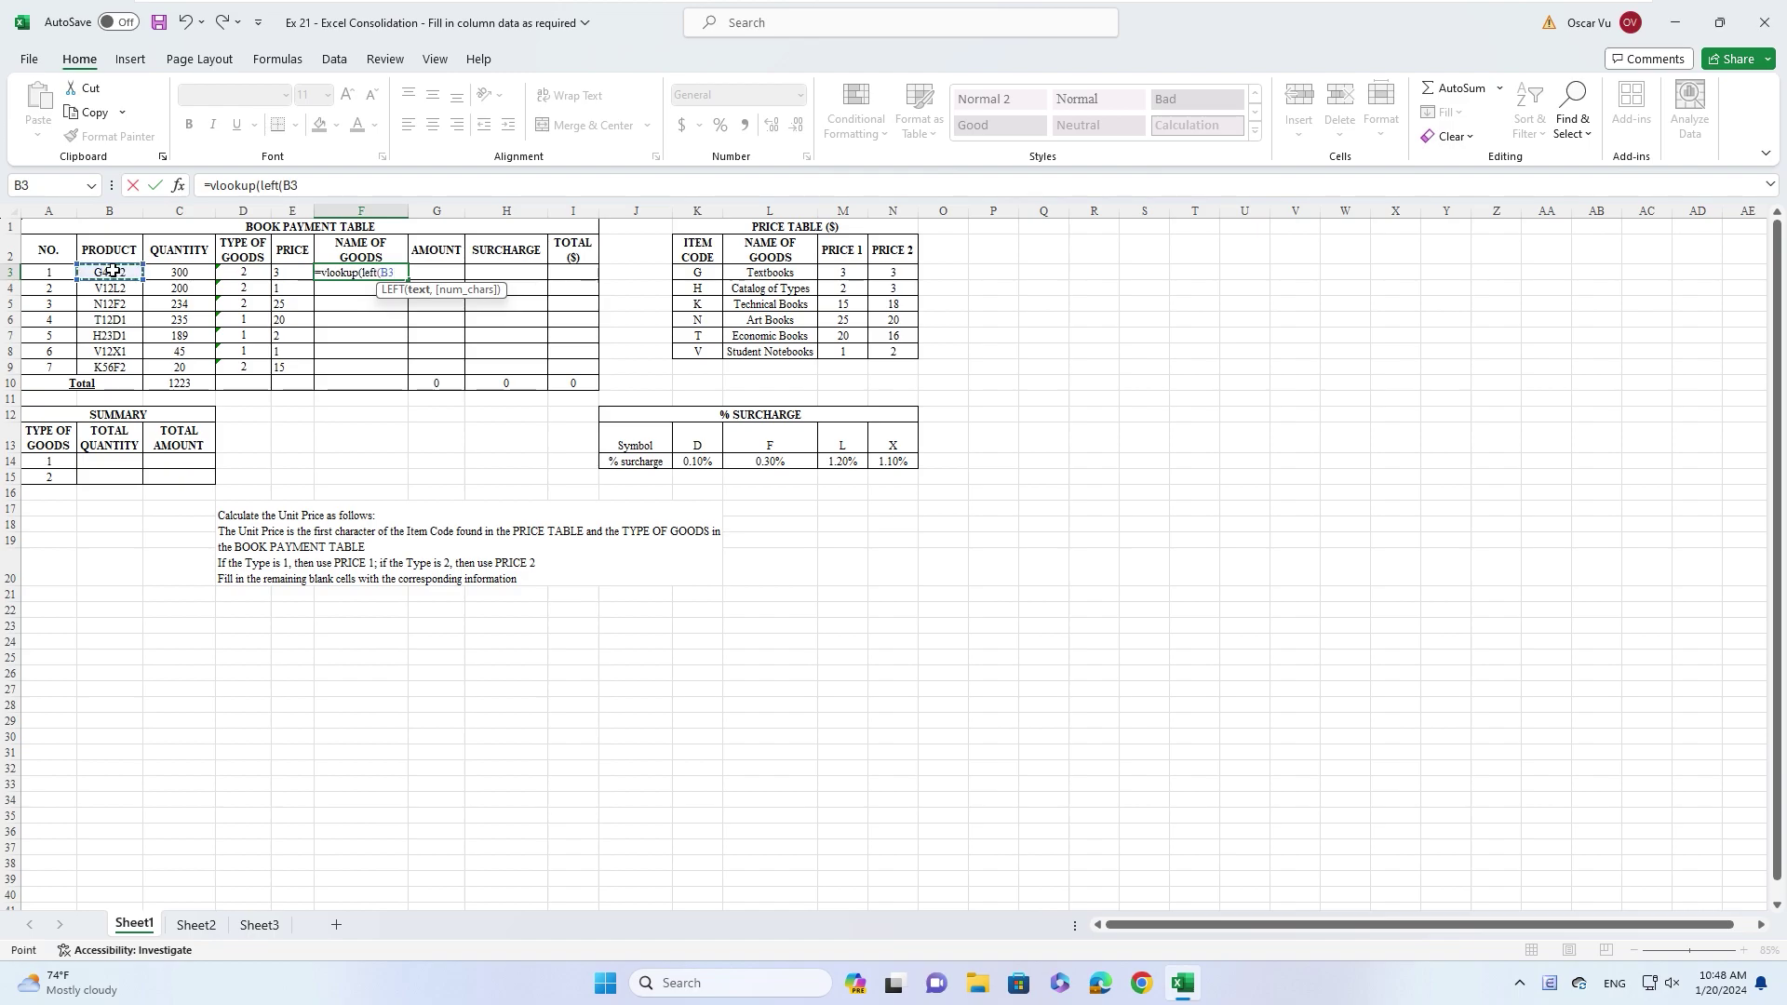
type(",1")
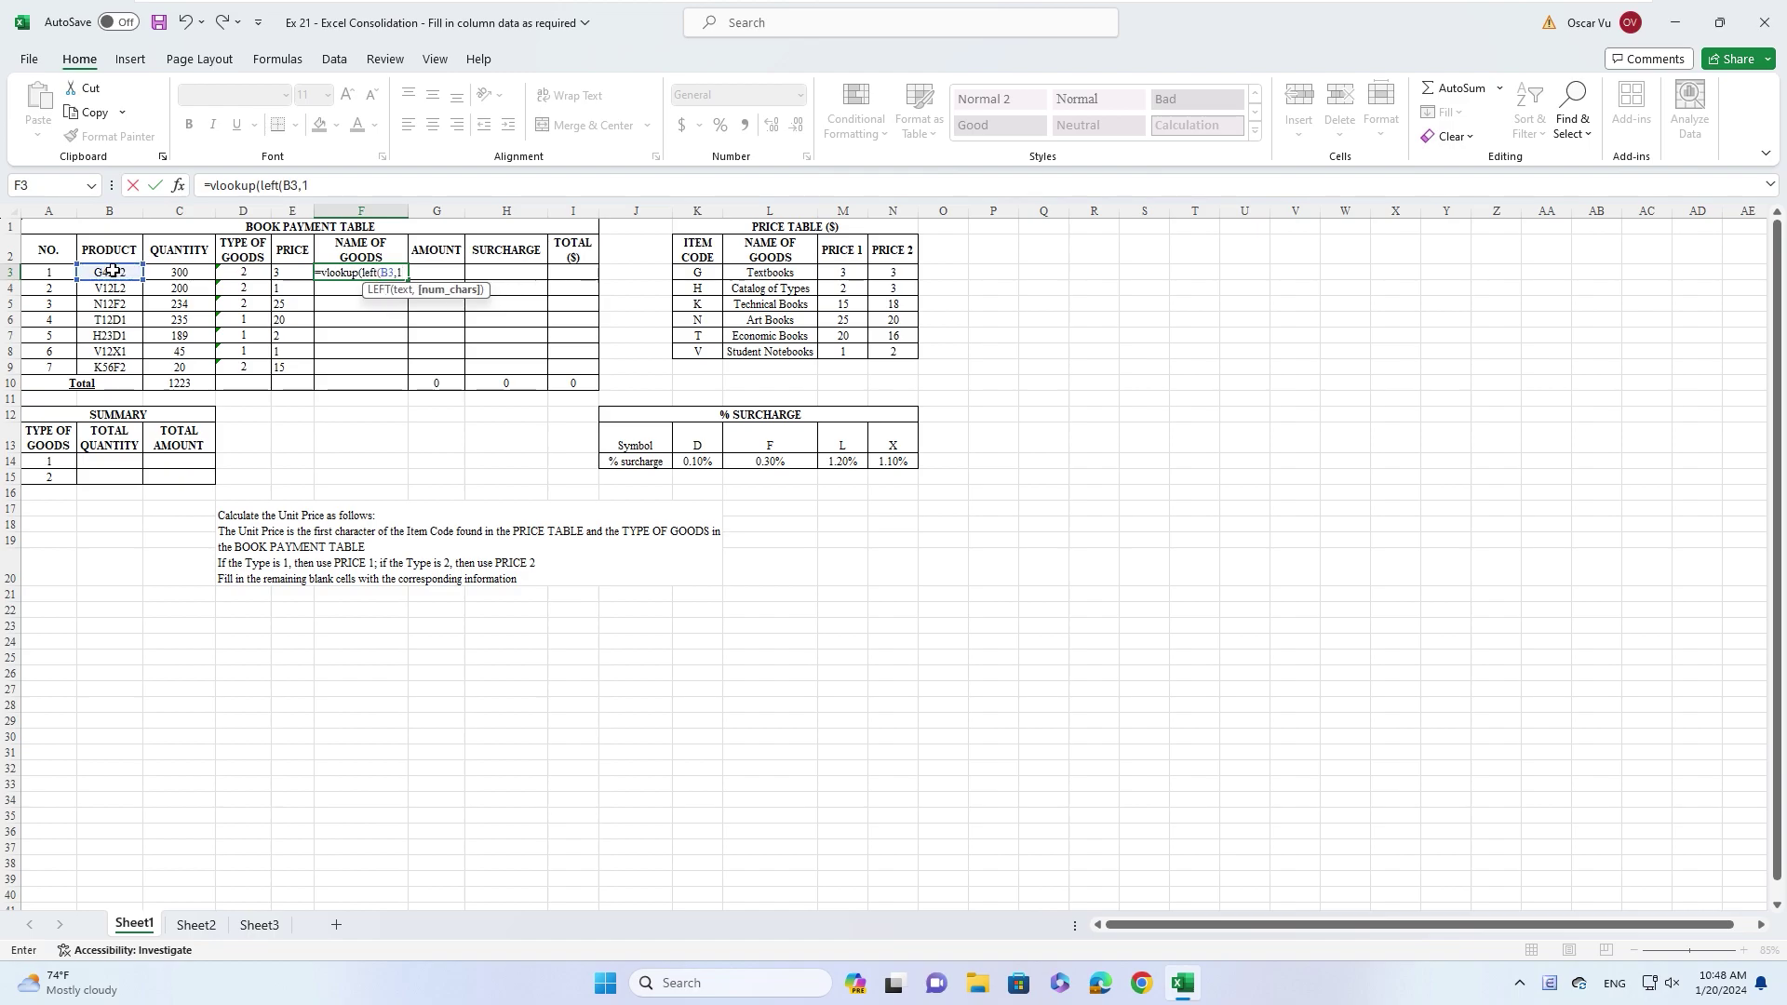
type("),")
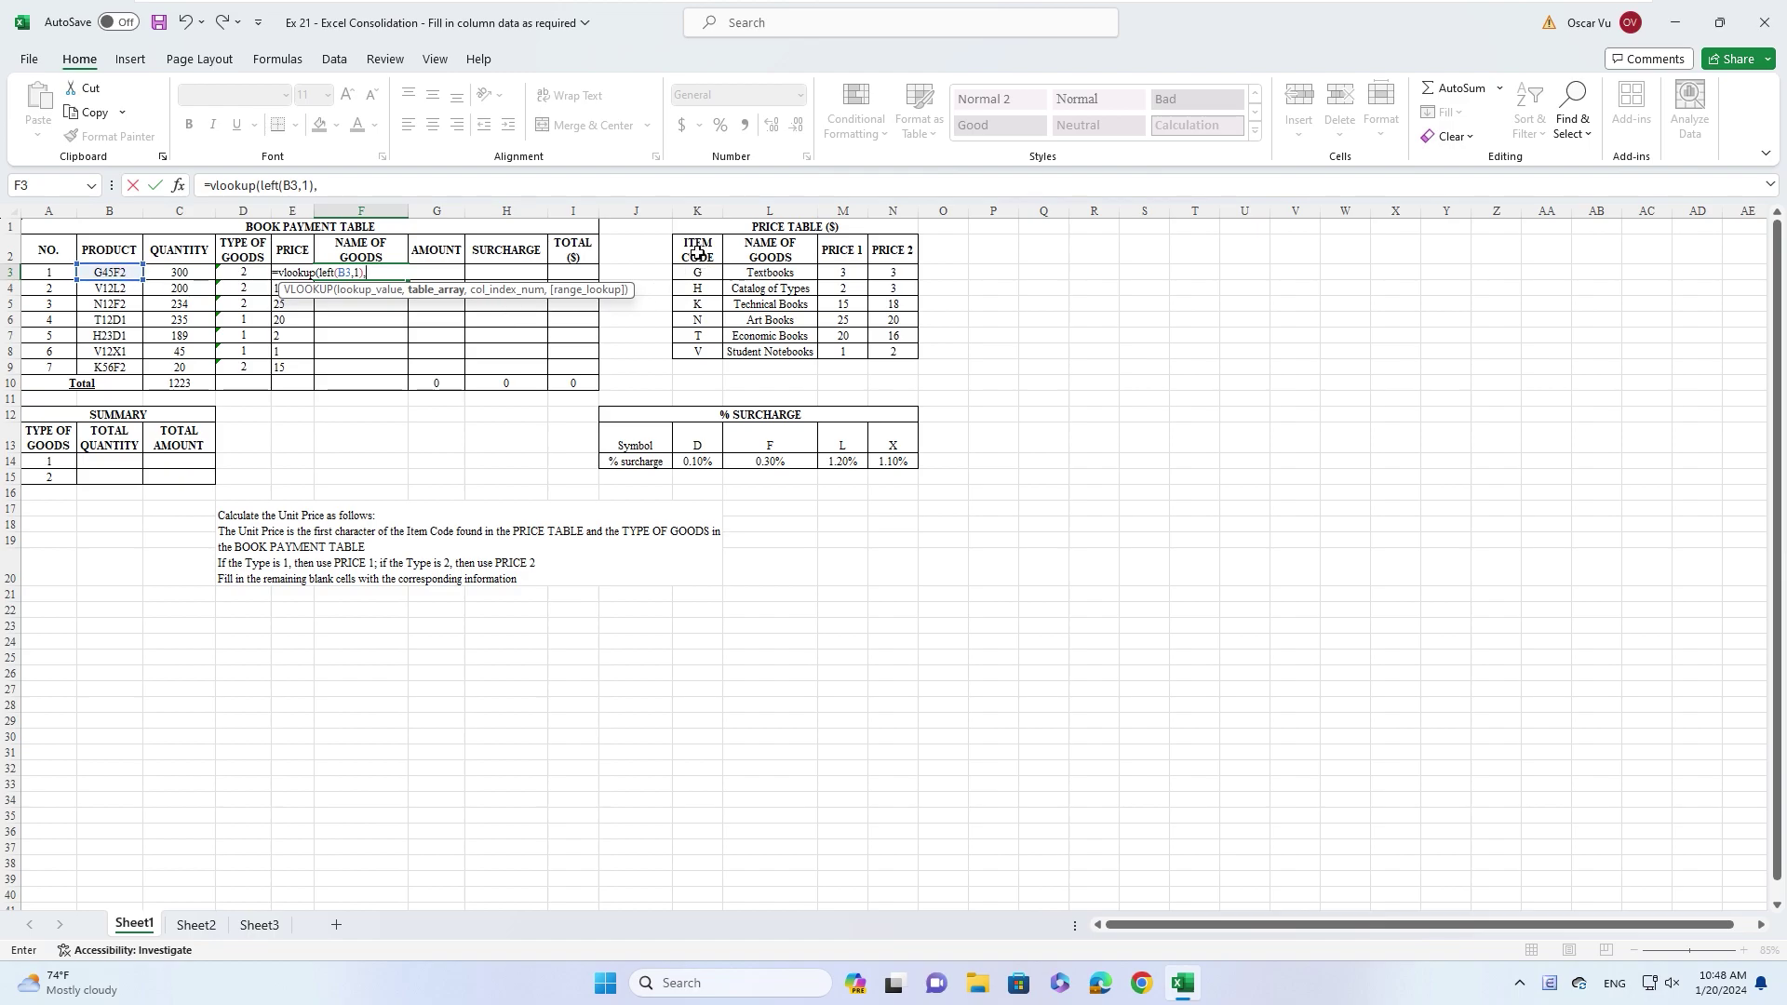
left_click_drag(701, 257, 769, 350)
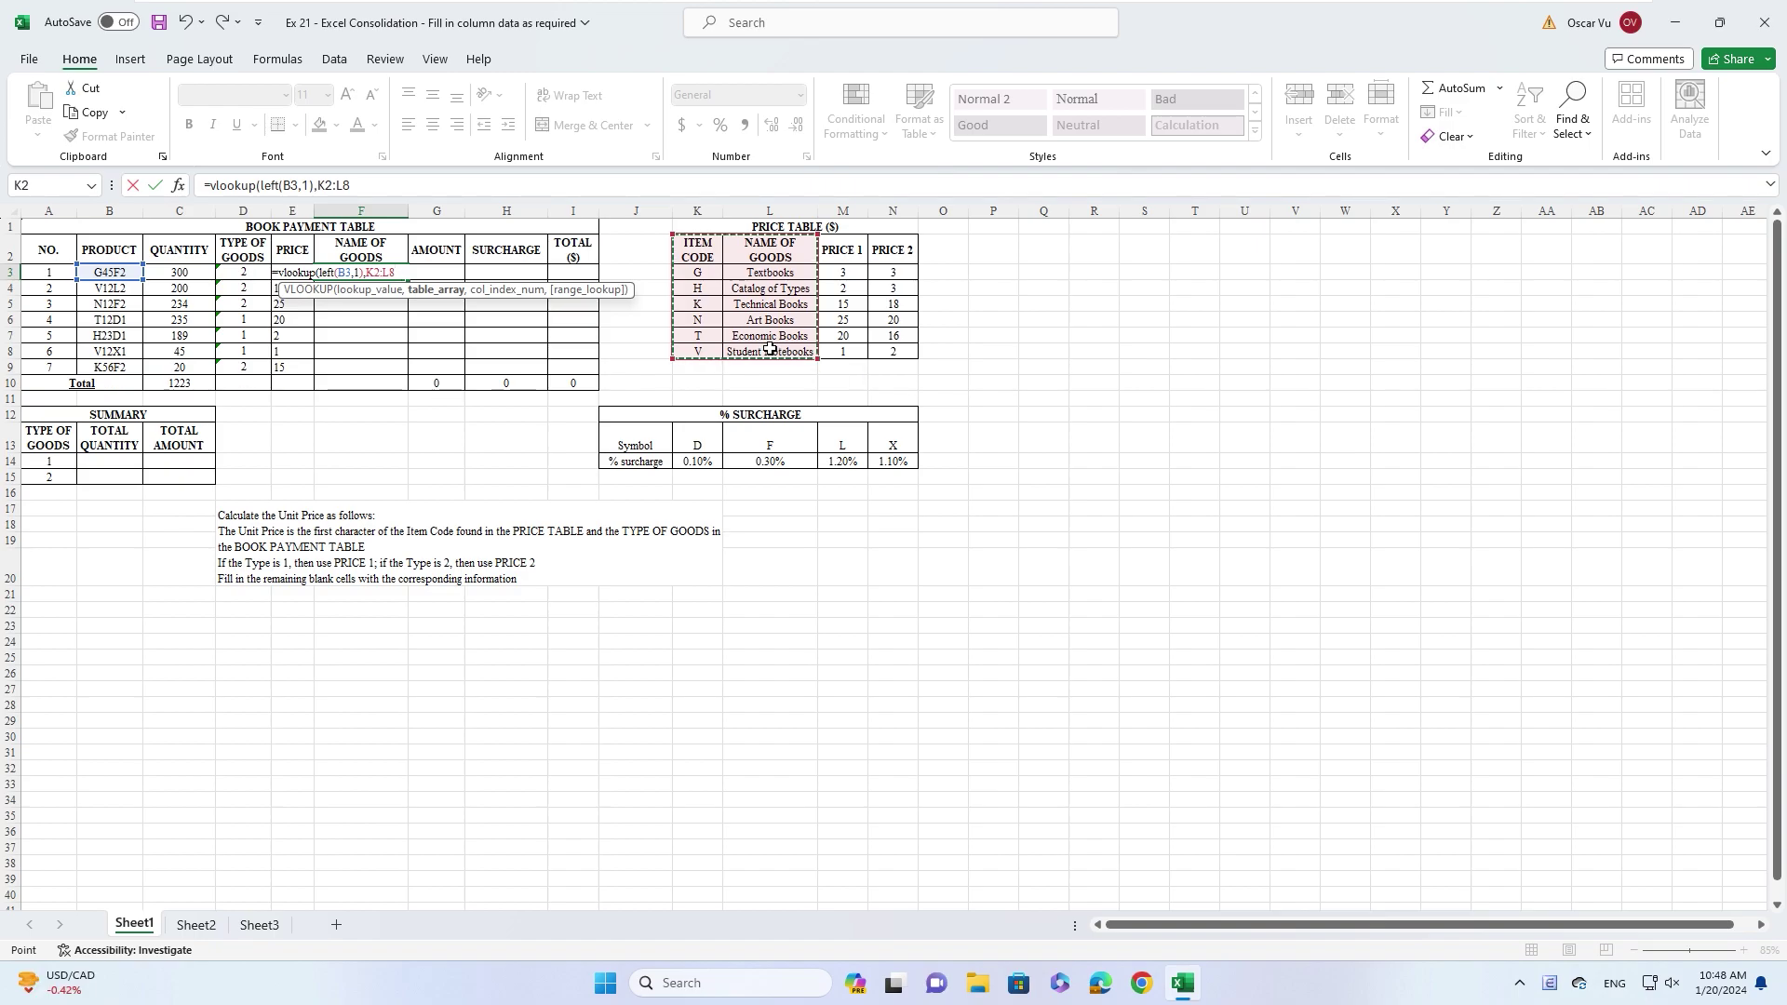
key("F4")
type(",2,0")
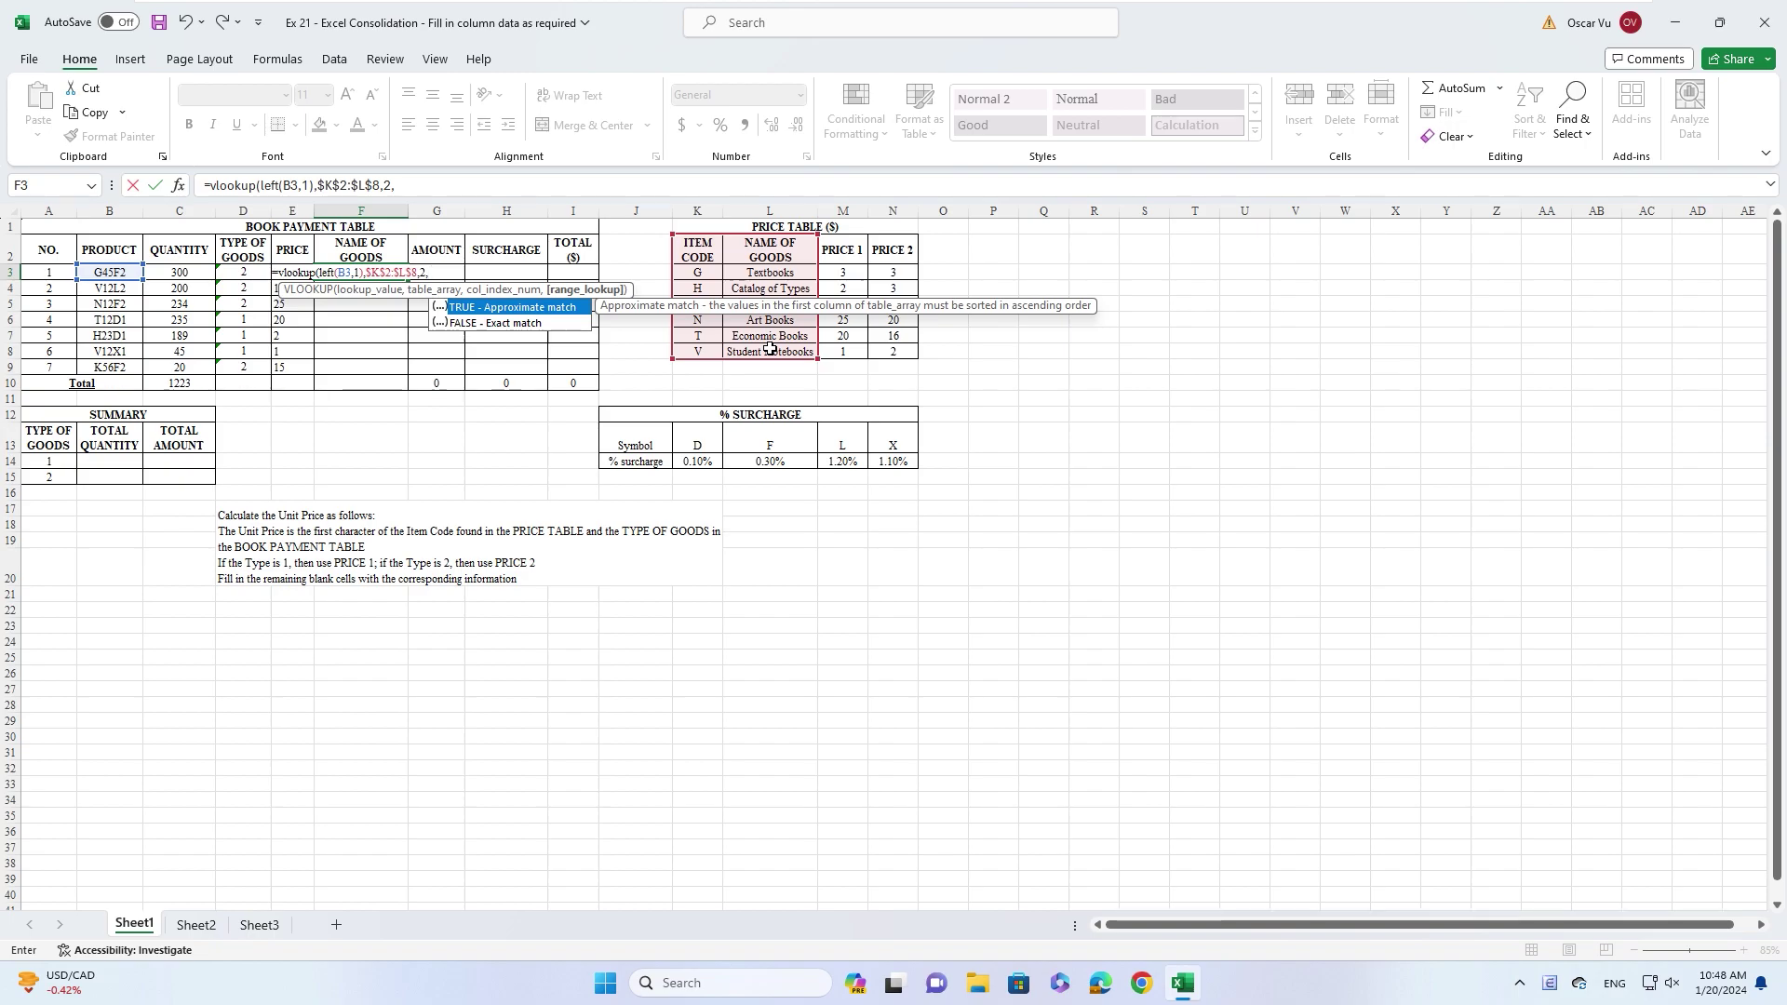
type(")")
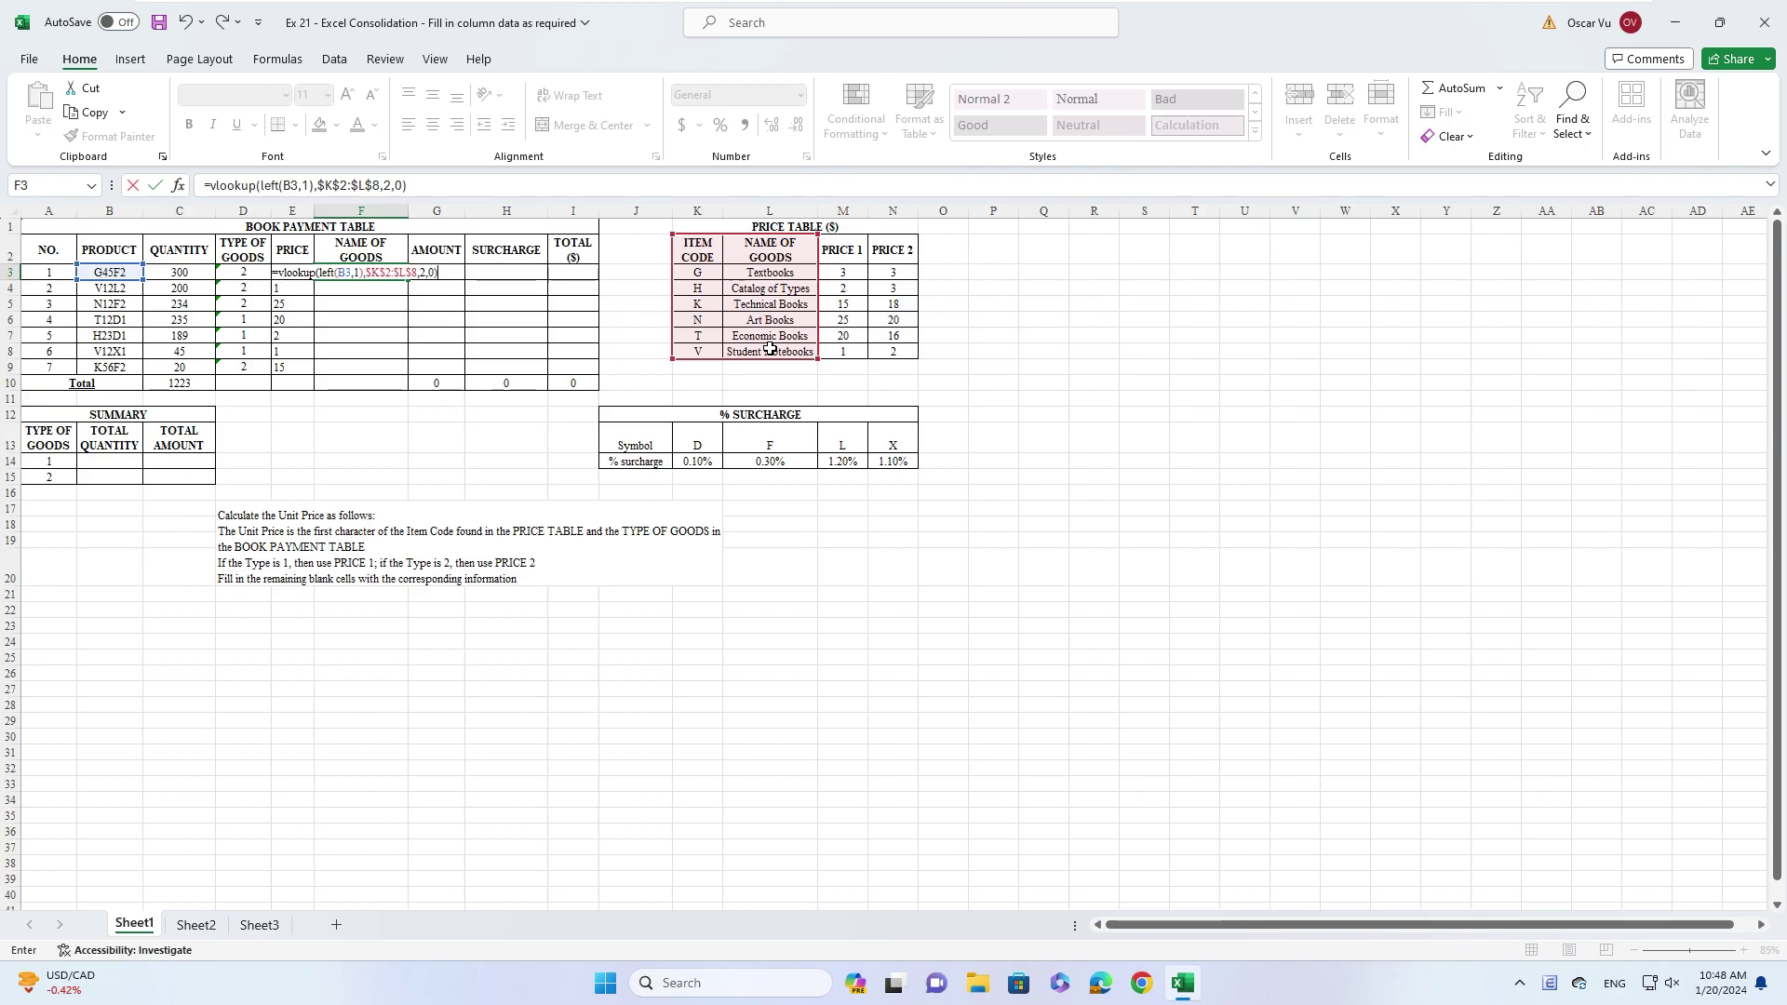
key("Return")
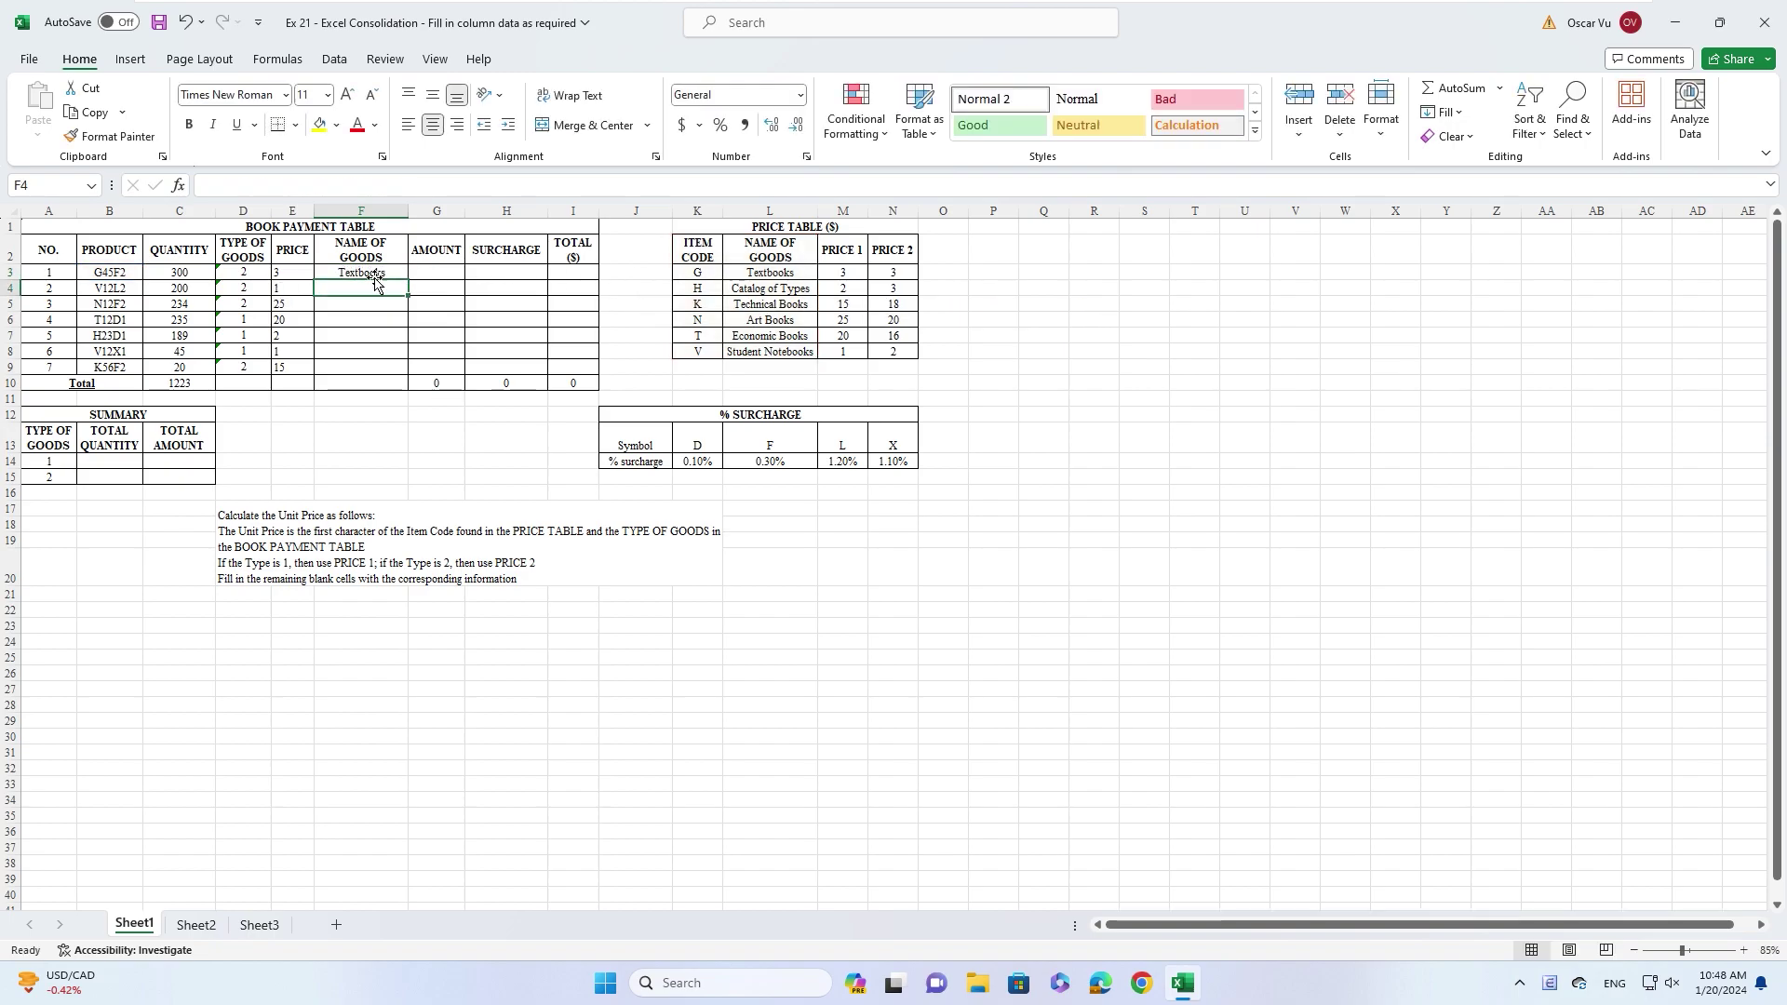
- Copy the goods name formula down through F9 with Ctrl+D
left_click_drag(364, 271, 358, 365)
key("ctrl+d")
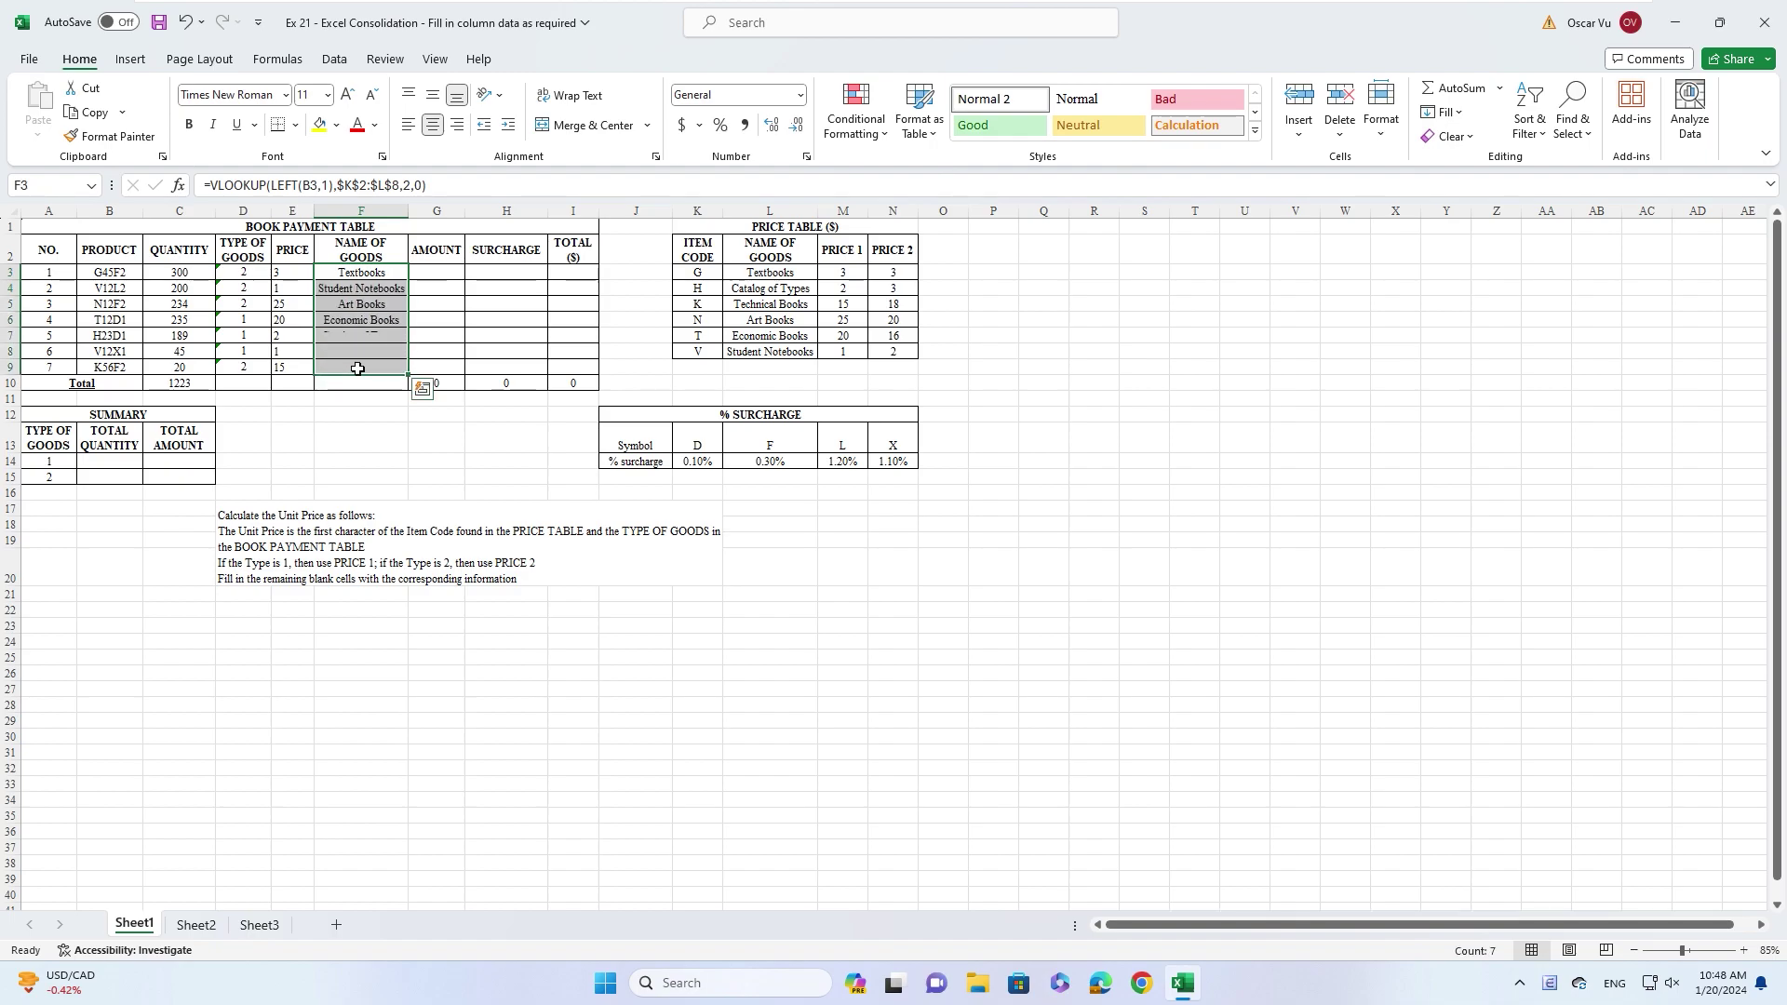
left_click(391, 272)
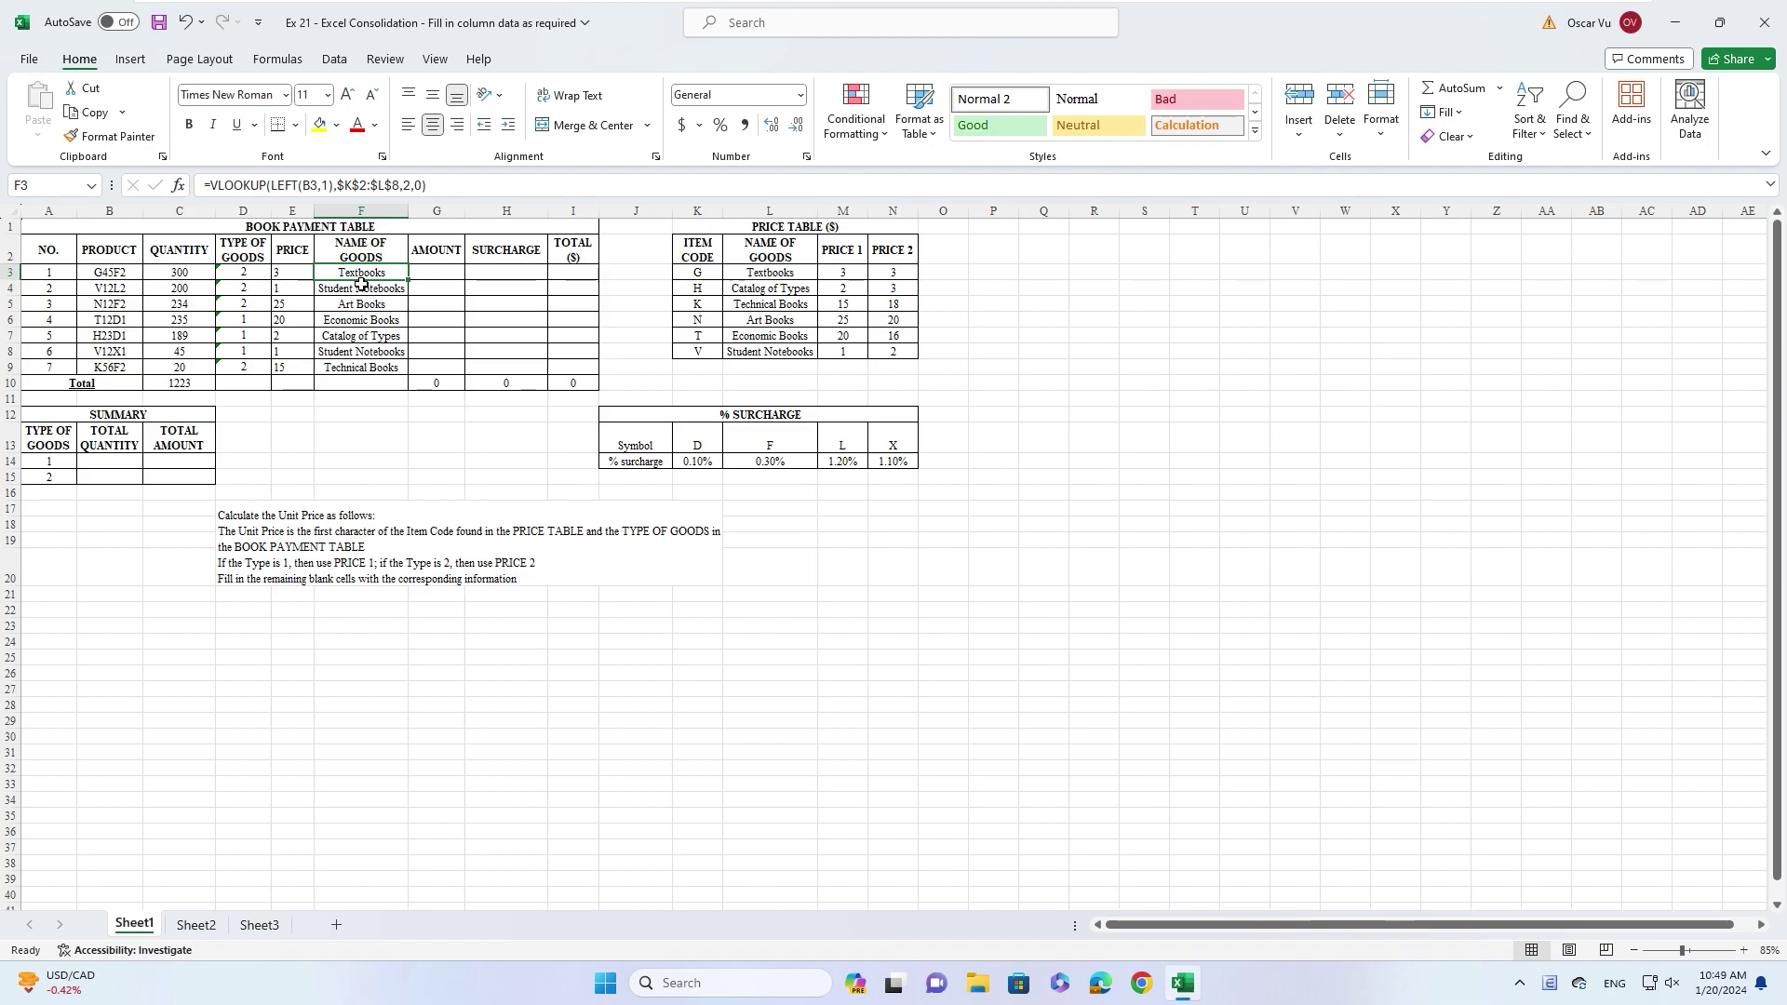
left_click(444, 272)
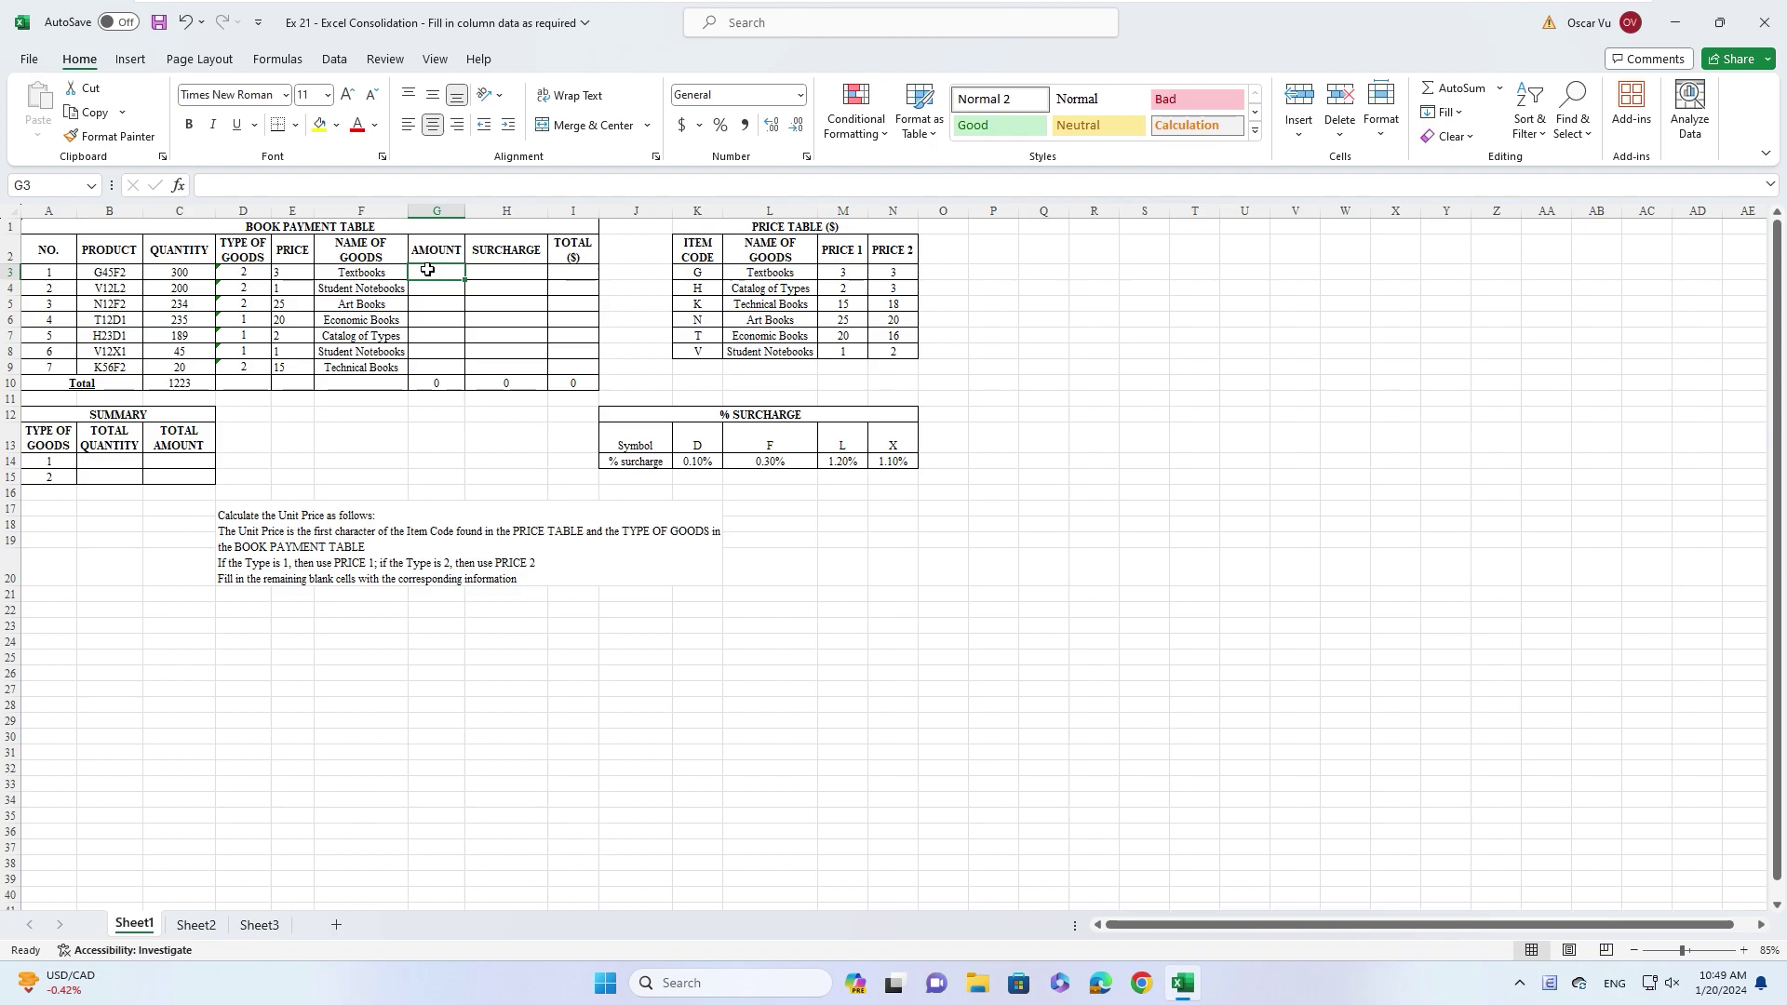
- Enter =E3*C3 in G3 and fill it down to G9, totaling 12373
type("=")
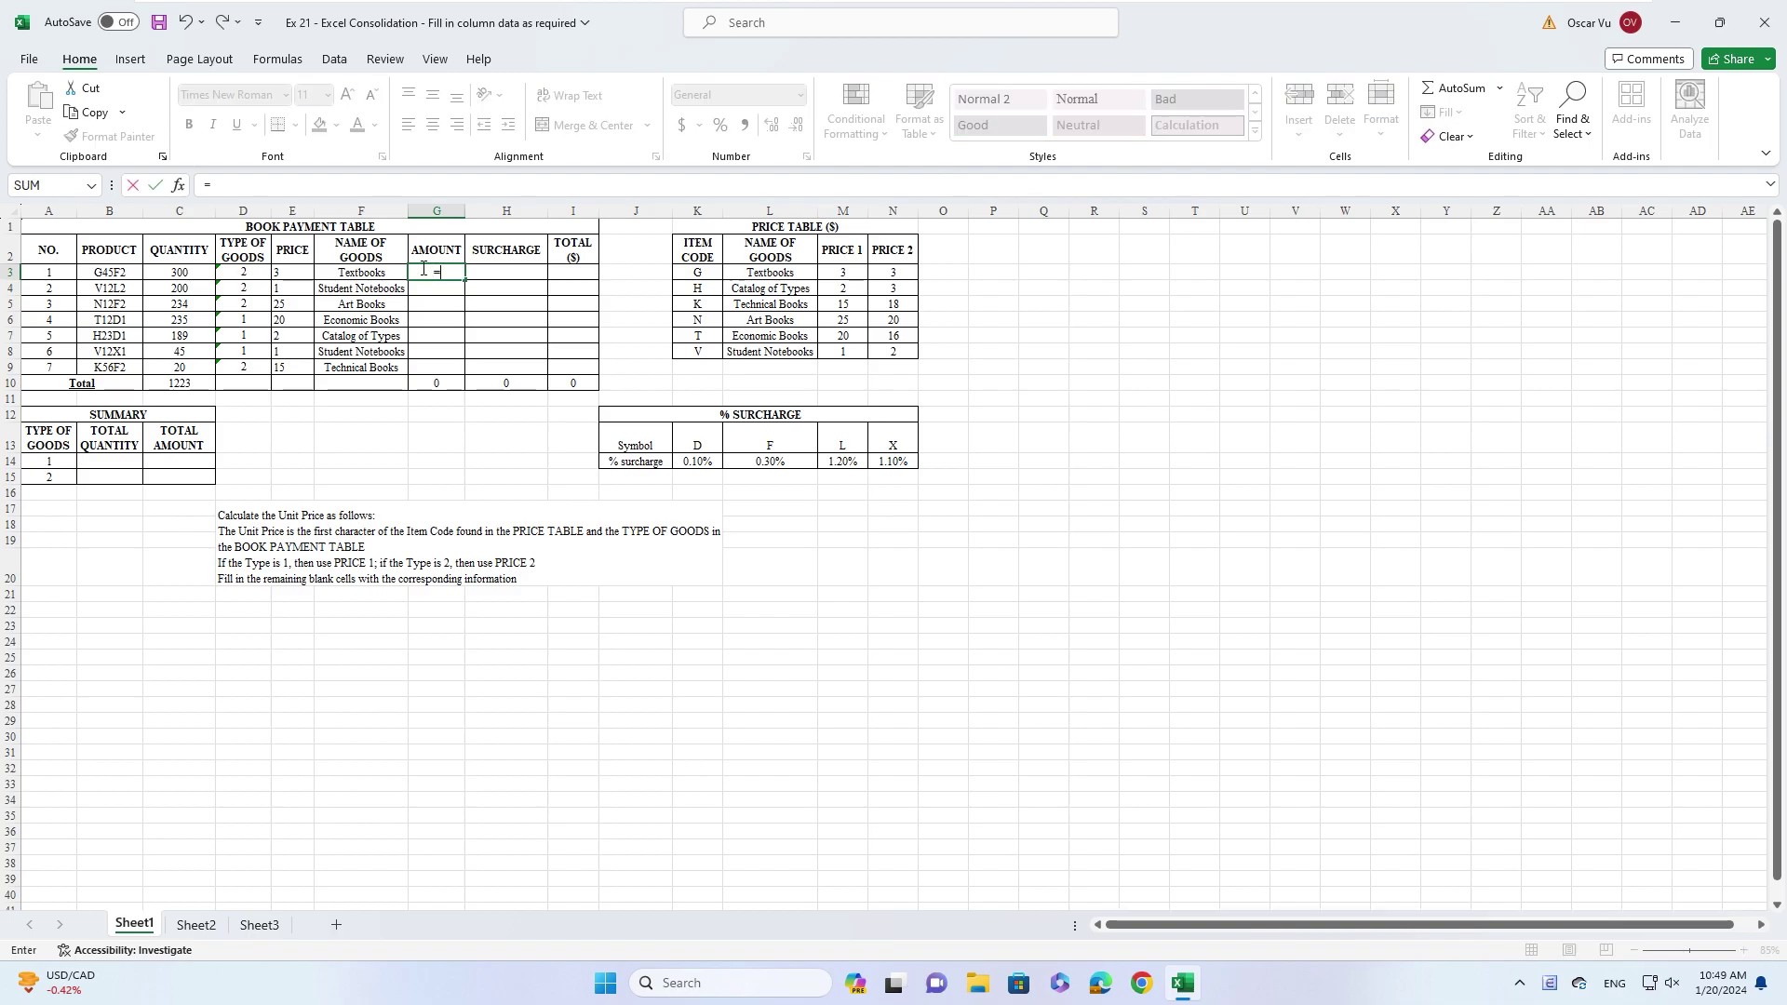
left_click(285, 271)
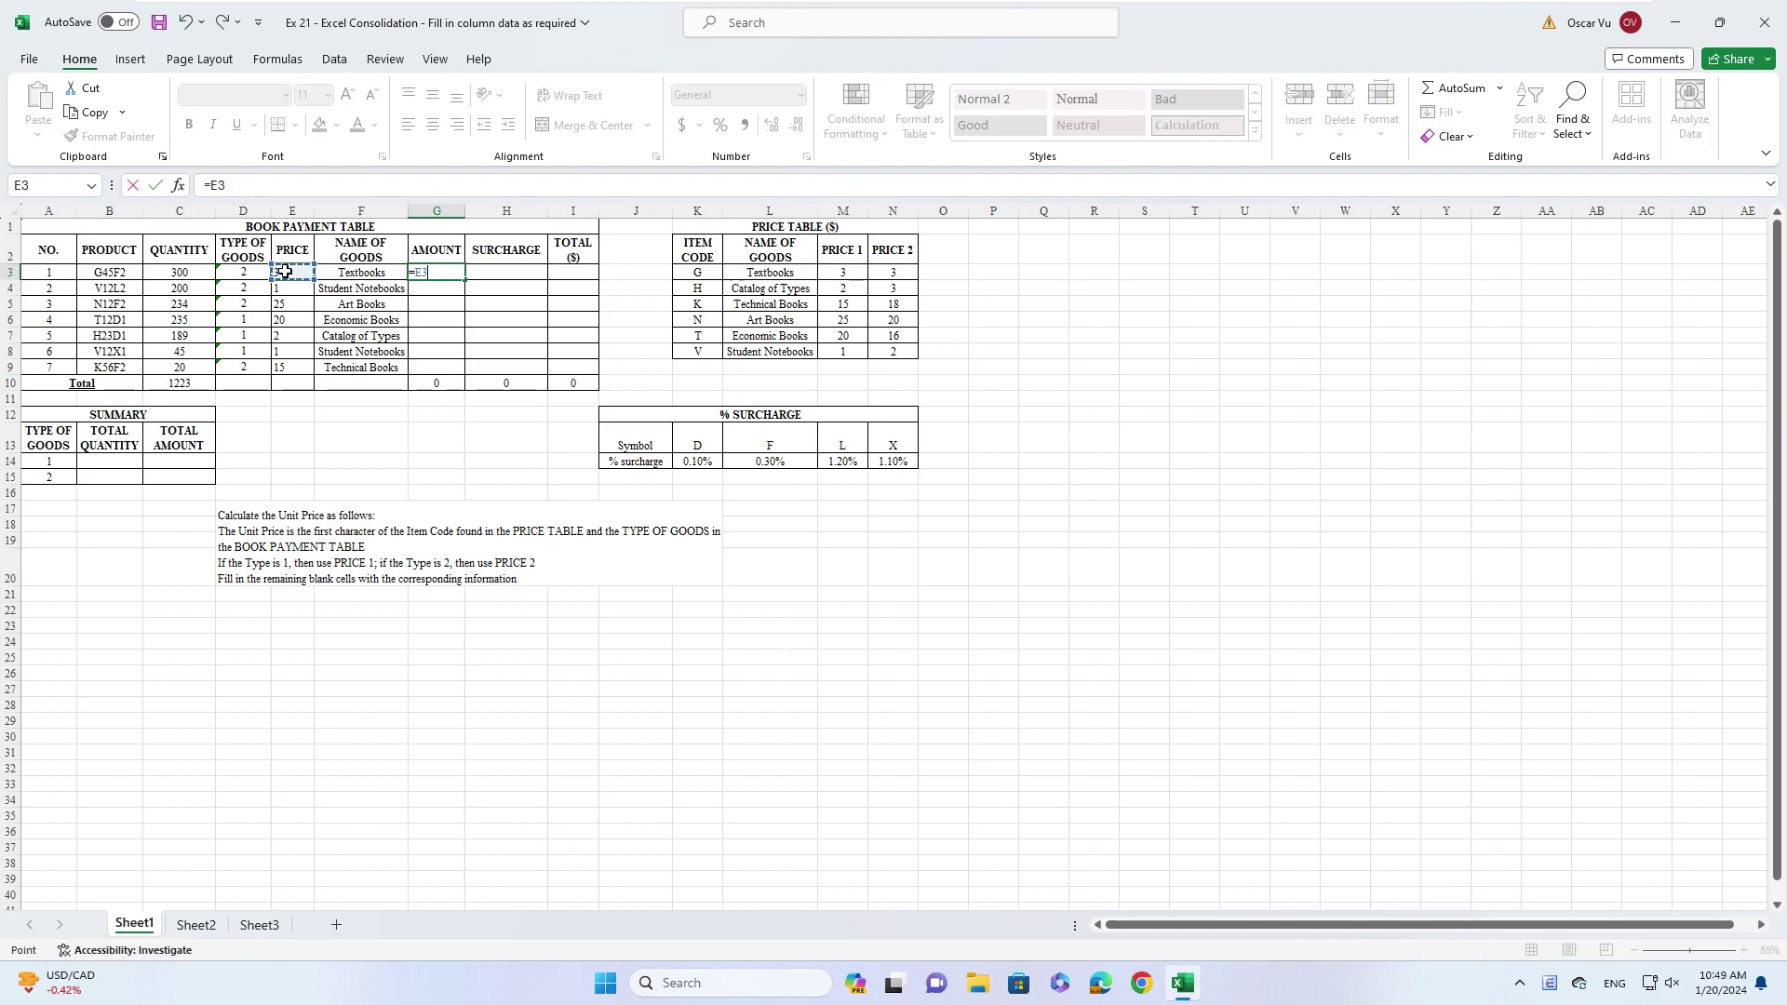
type("*")
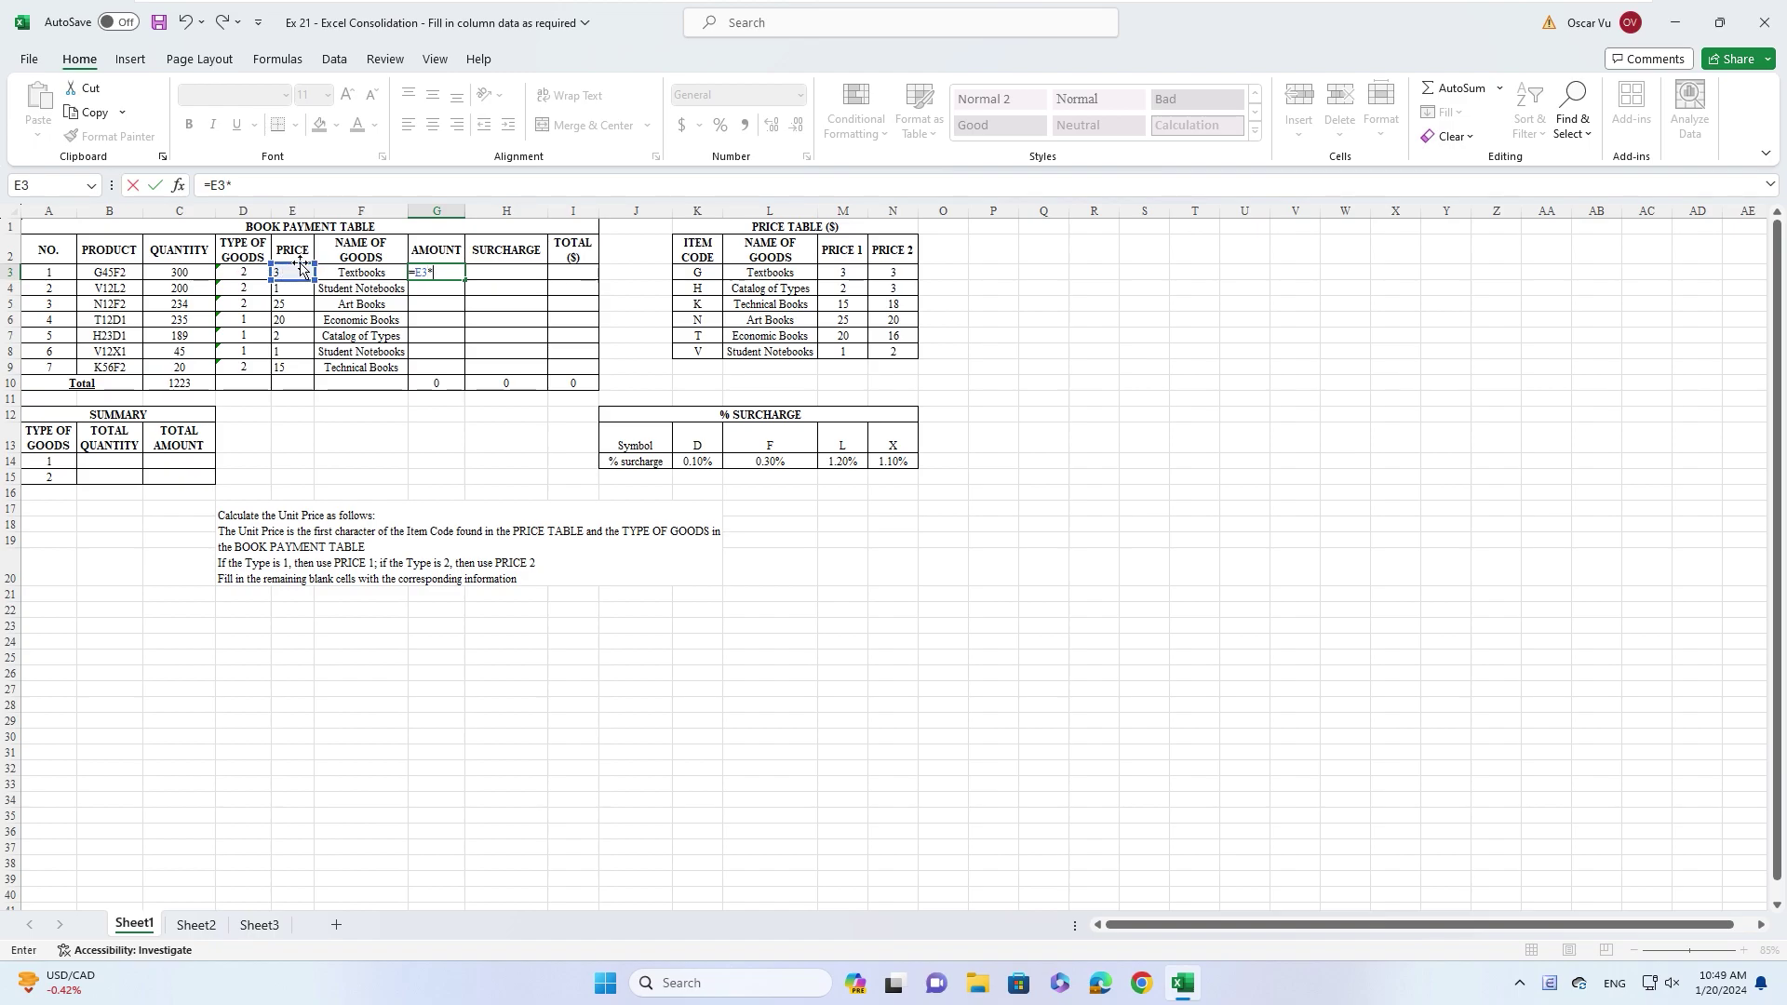
left_click(175, 276)
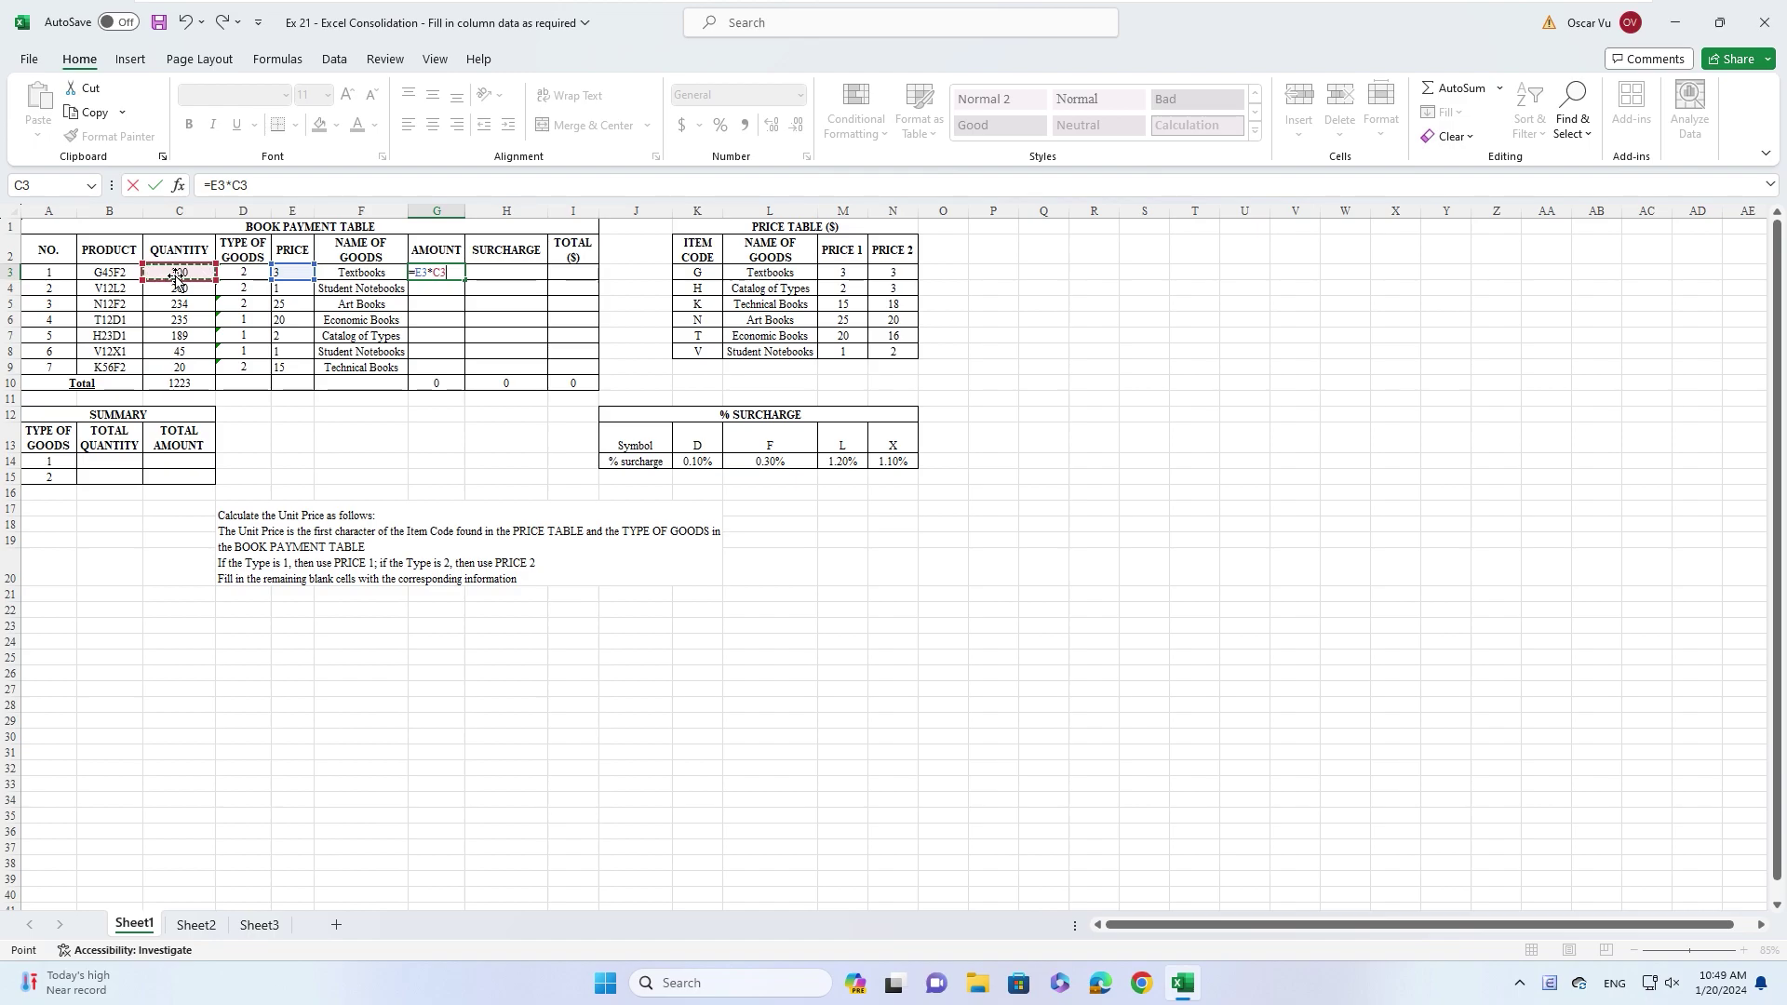
key("Return")
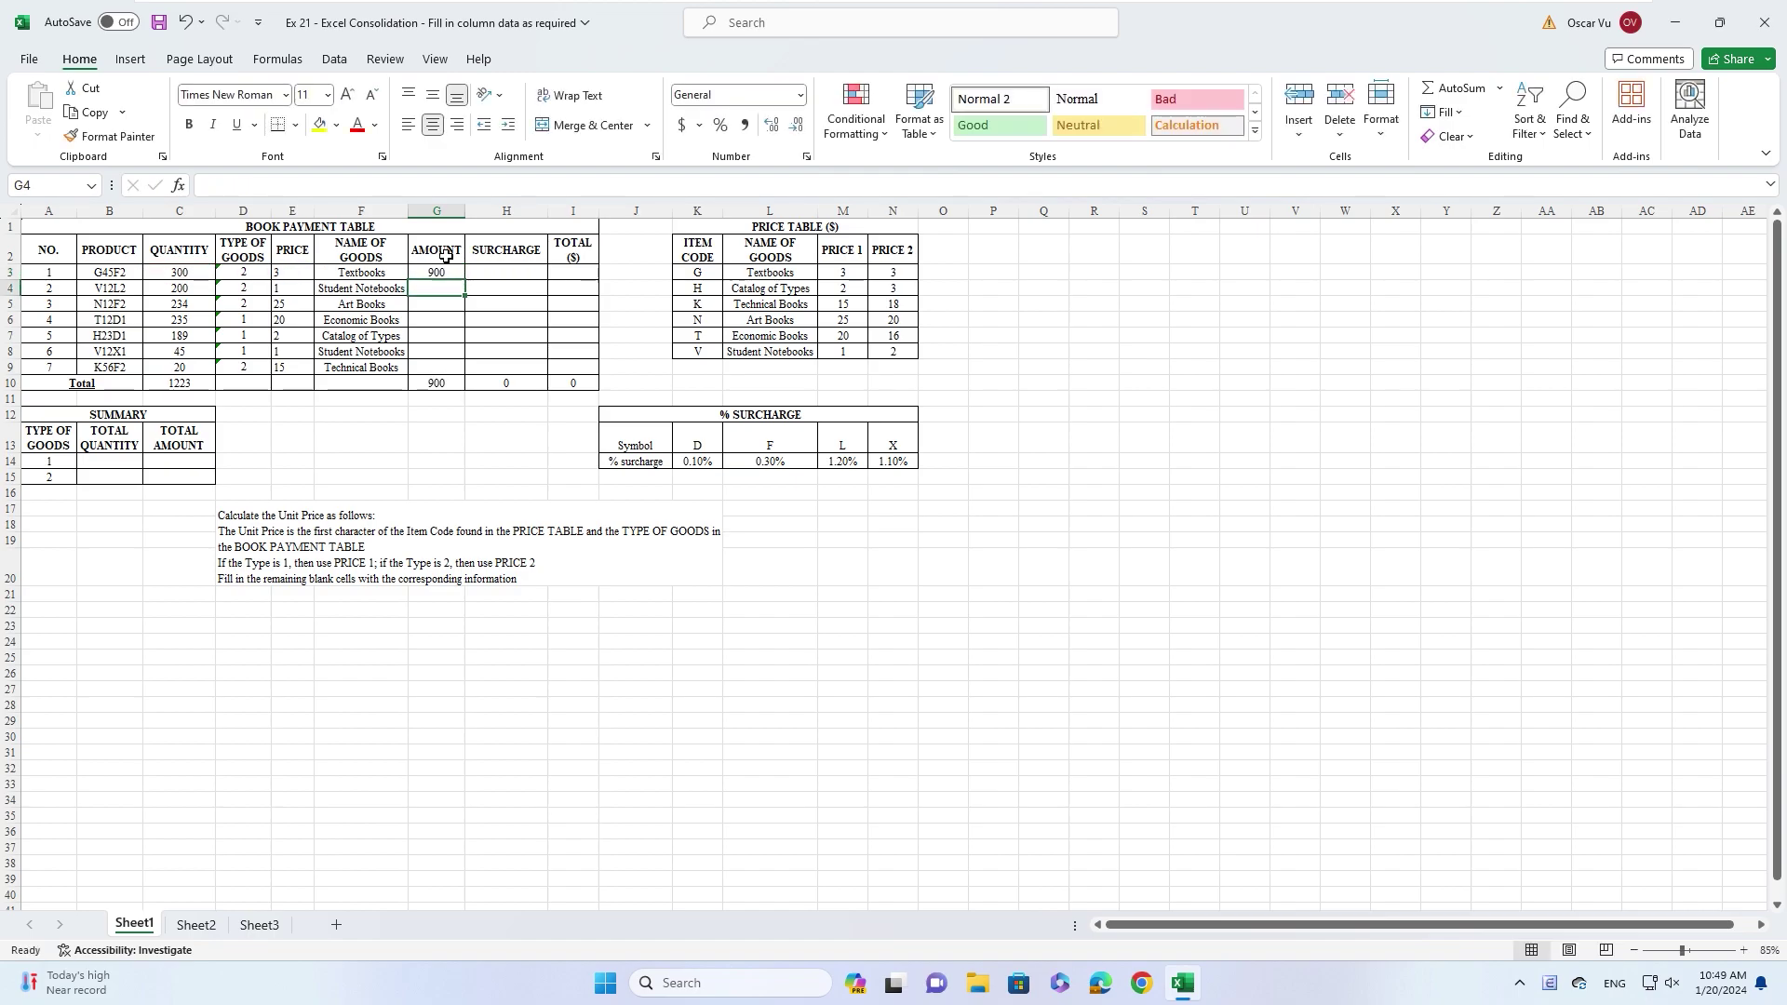
left_click_drag(437, 272, 431, 367)
key("ctrl+d")
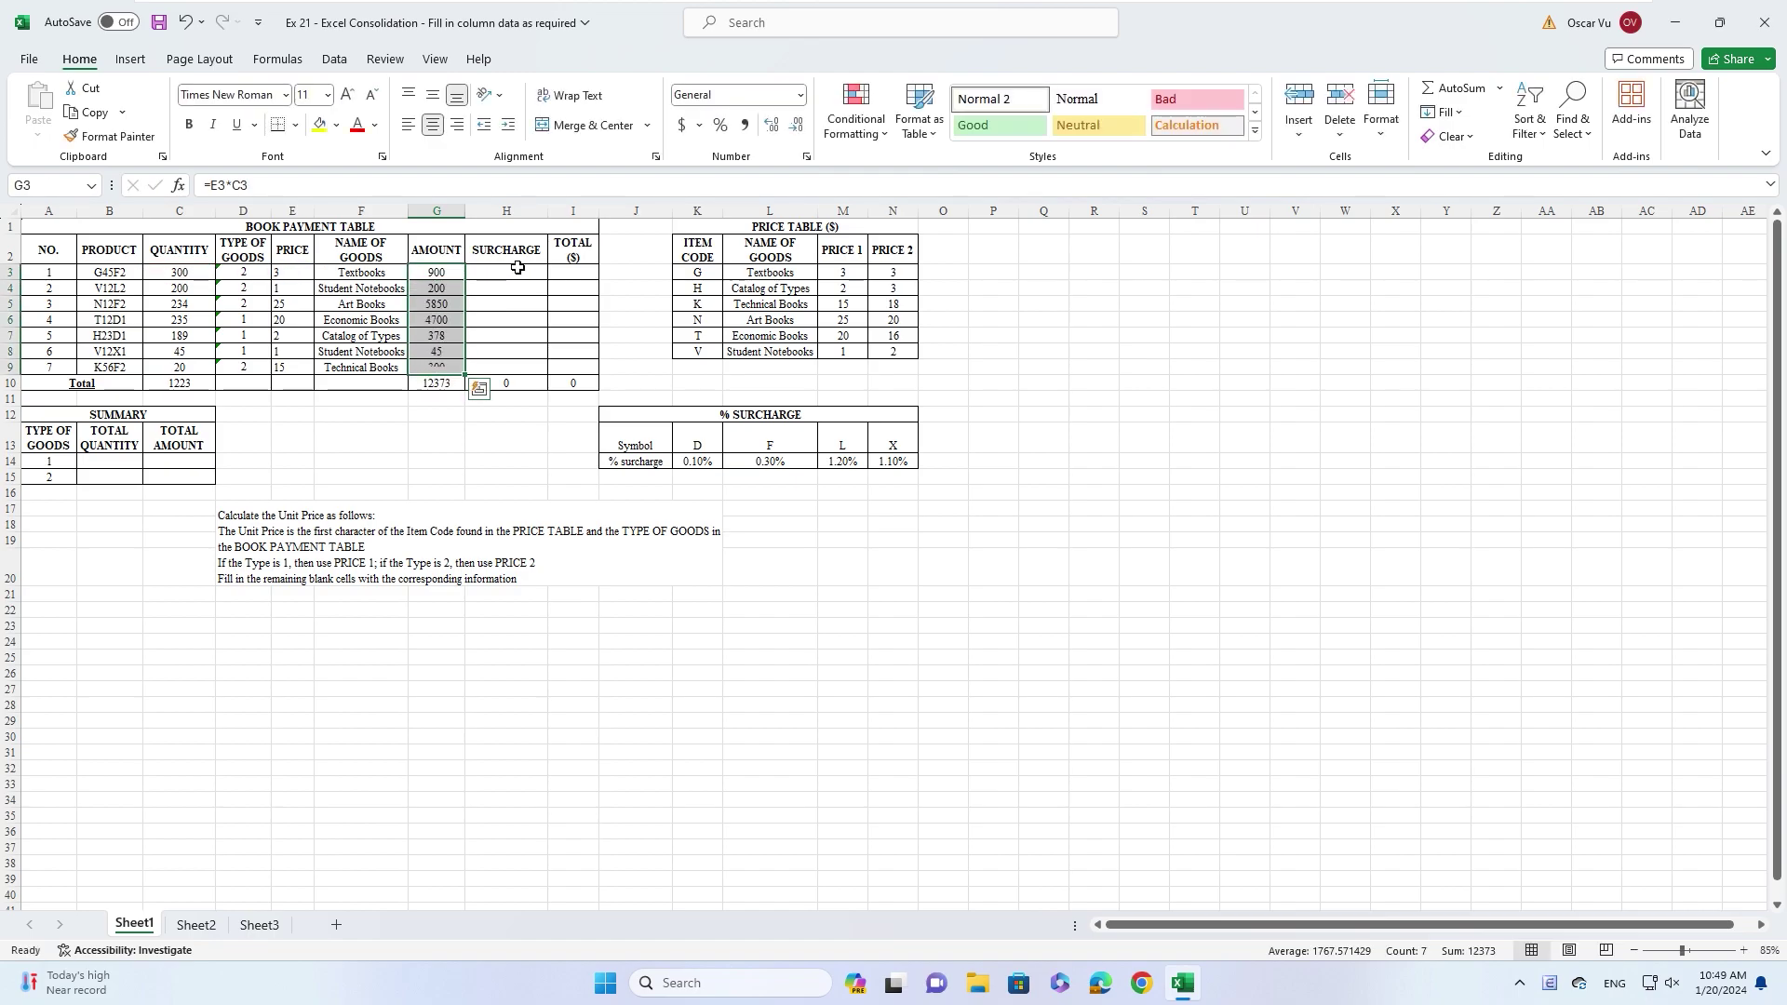
left_click(516, 268)
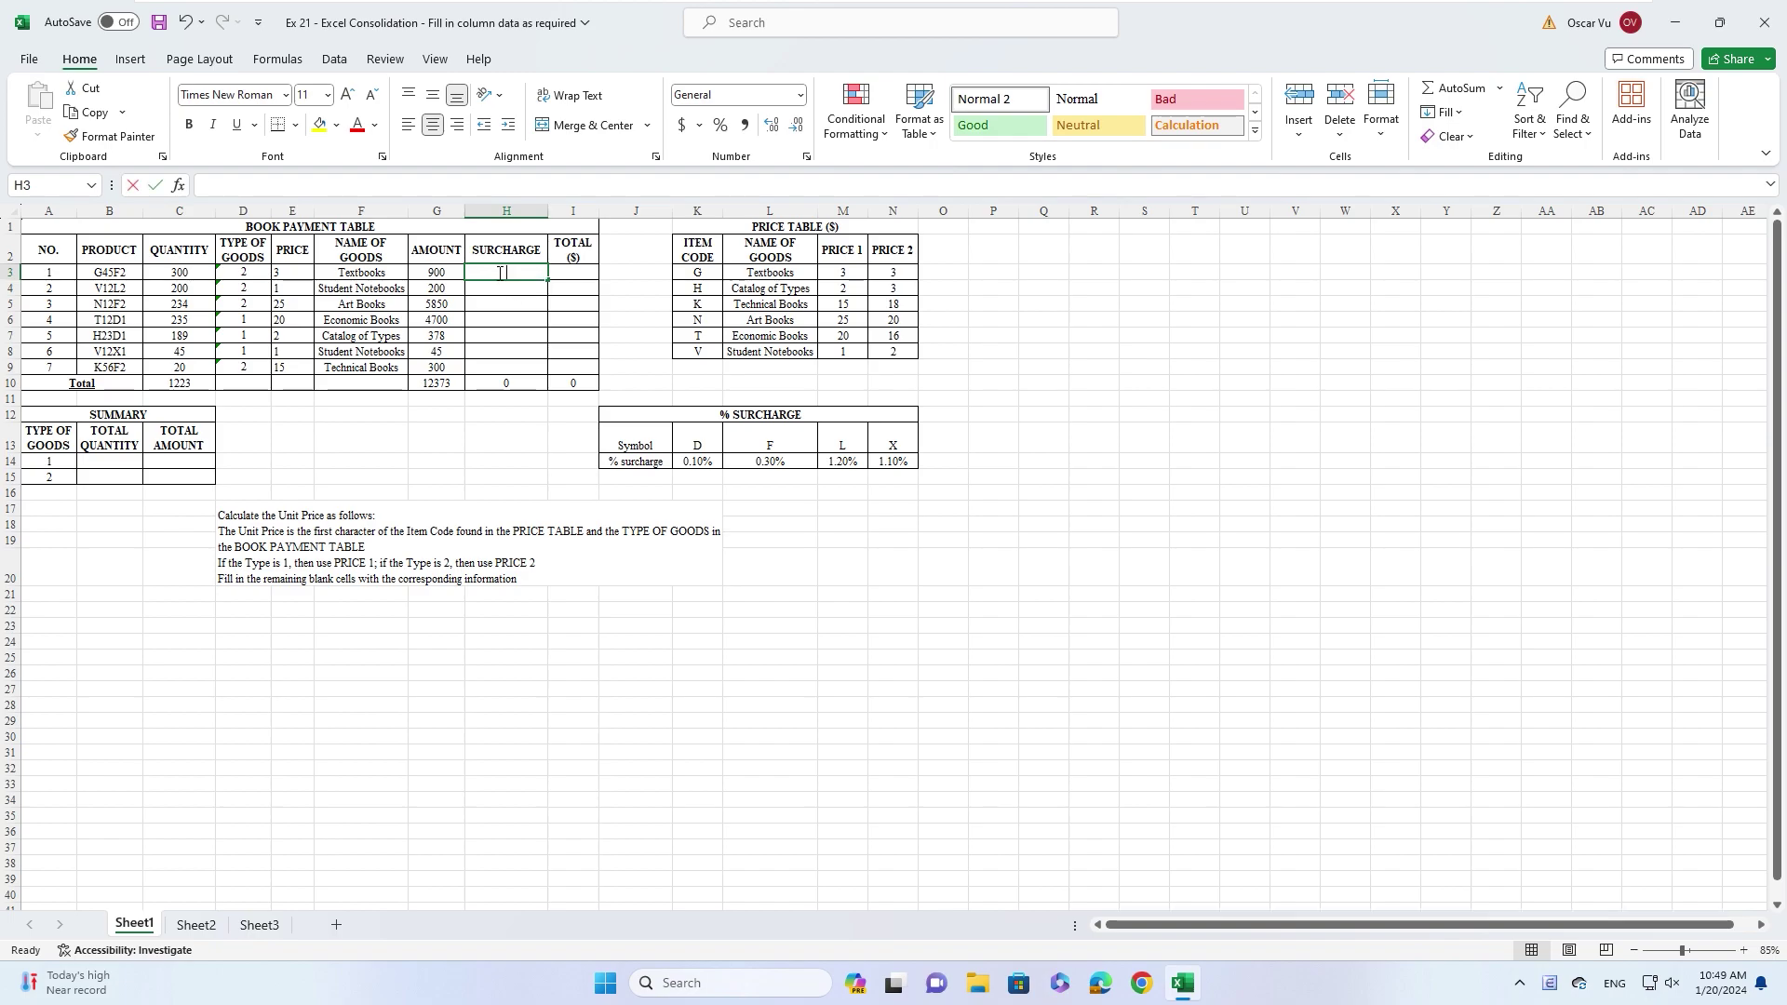
- Enter =HLOOKUP(MID(B3,4,1),$K$13:$N$14,2,0)*G3 in H3 and copy it down to H9
type("=hlookup(")
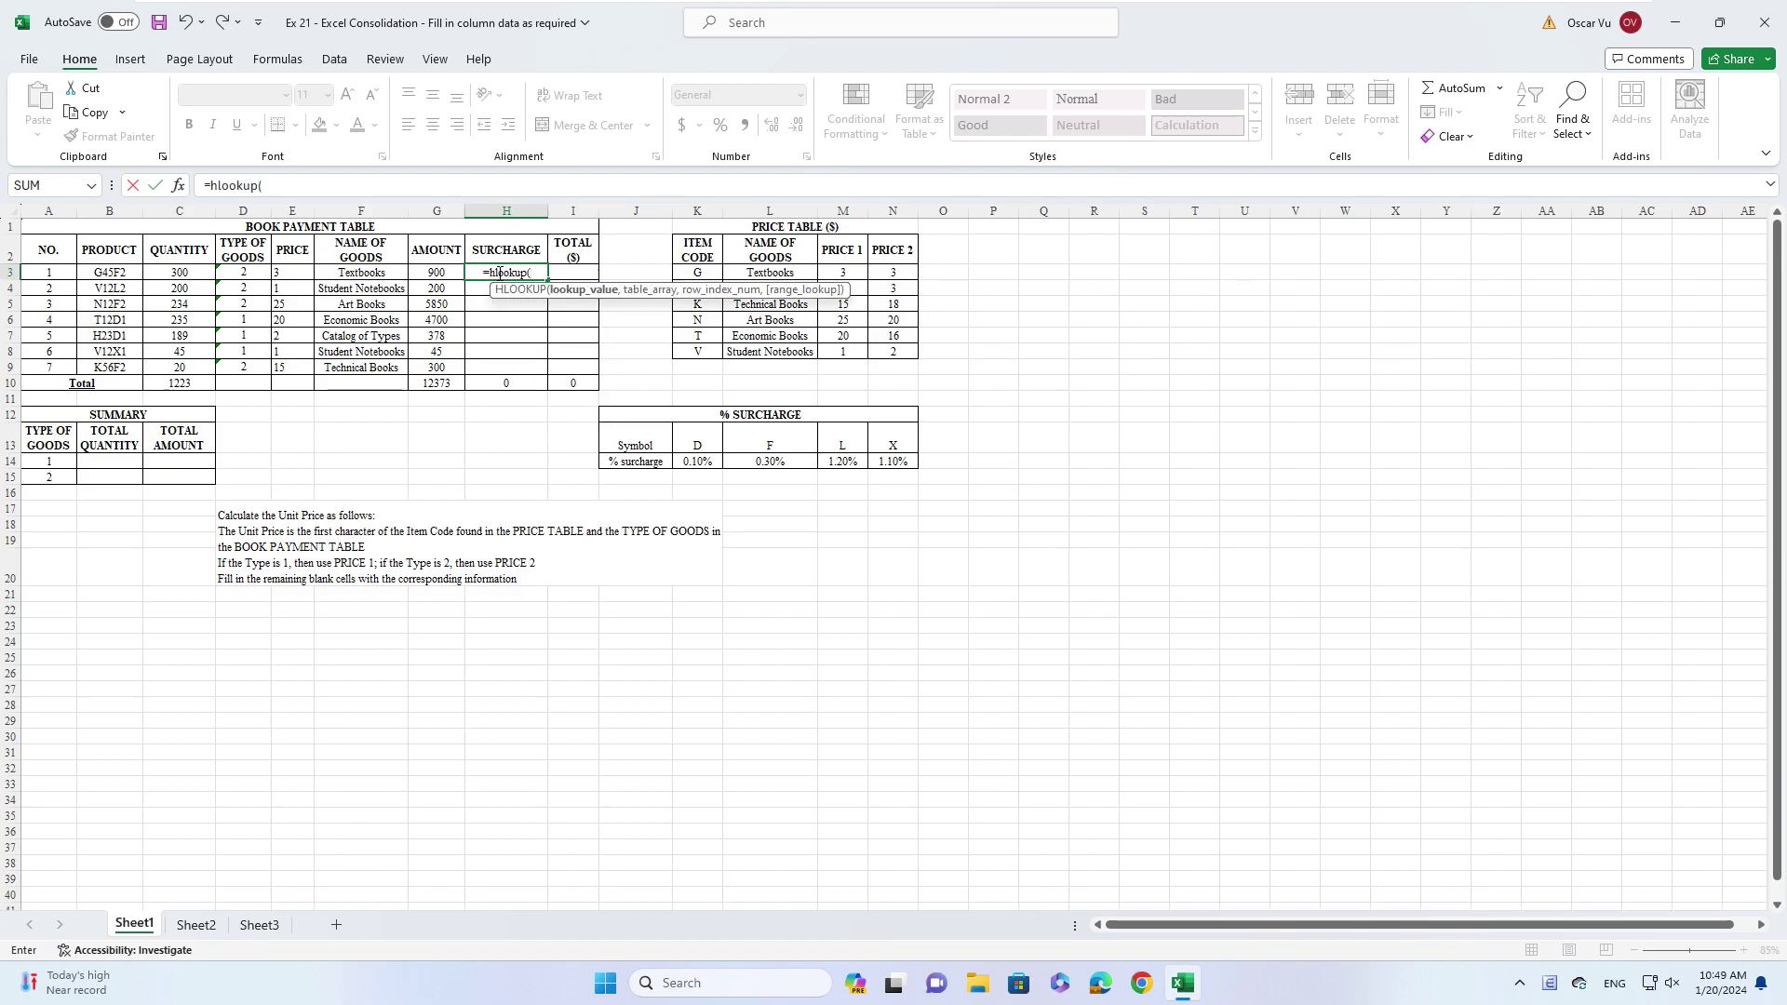
type("mid(")
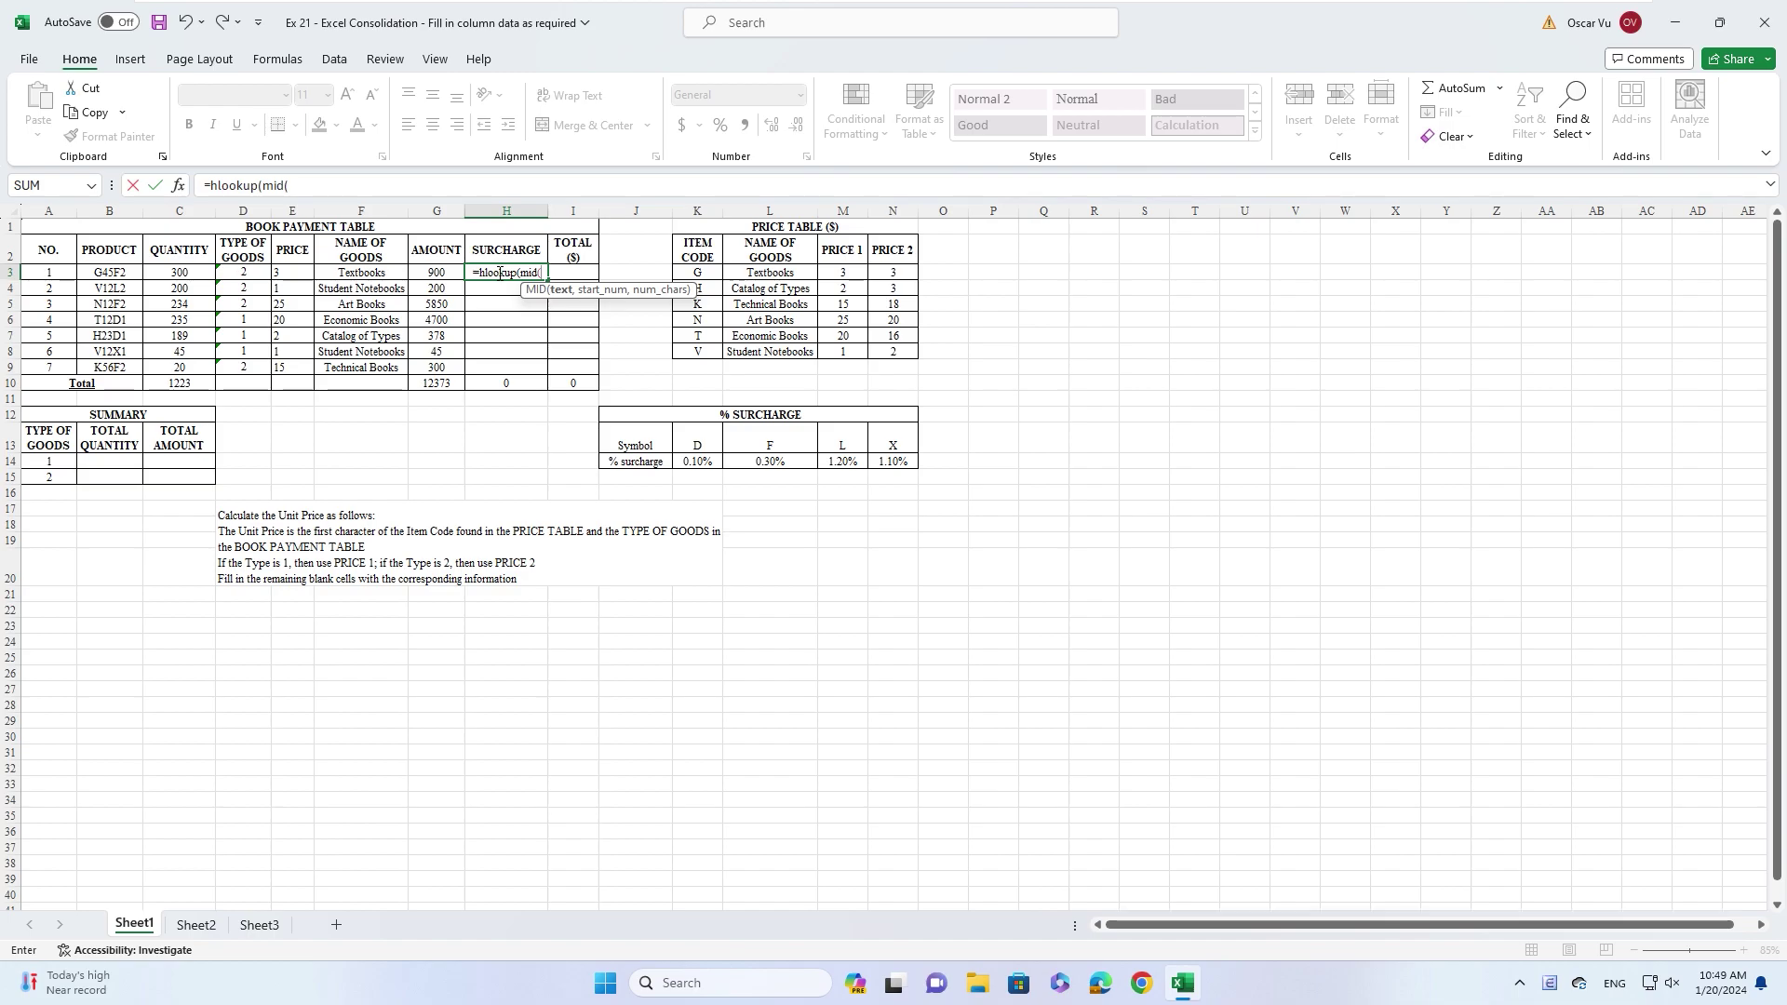
left_click(106, 271)
type(",4")
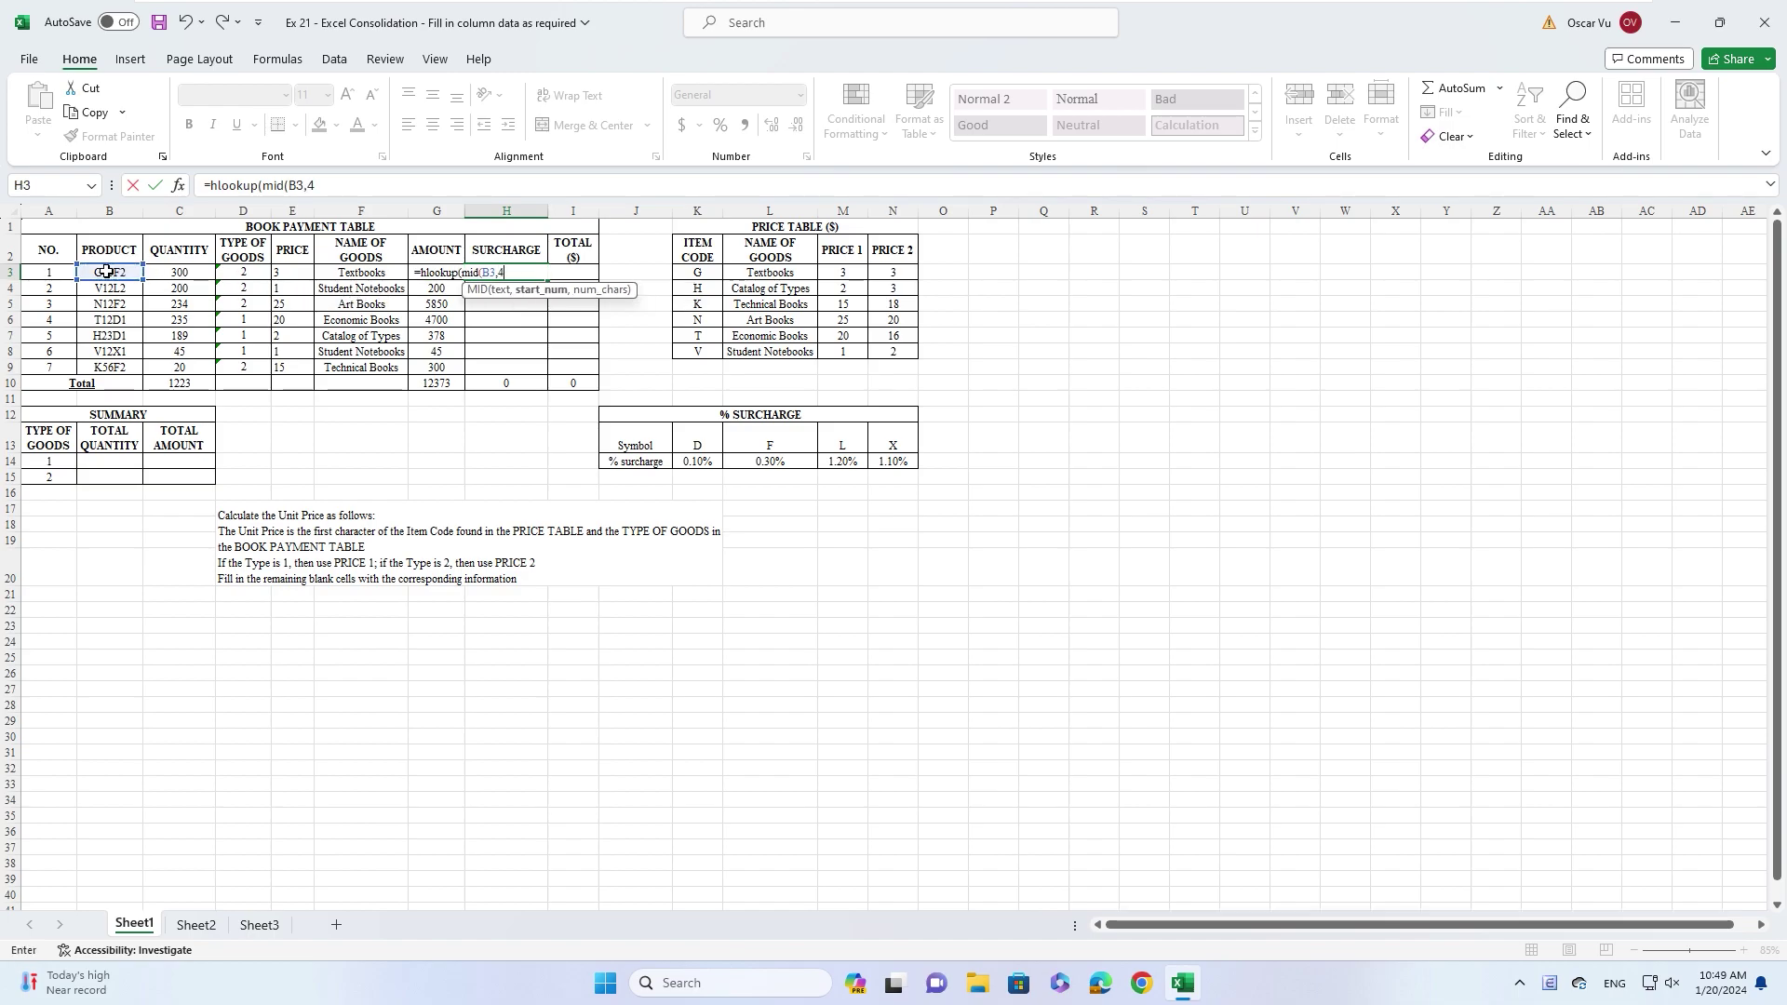
type(",1")
type("),")
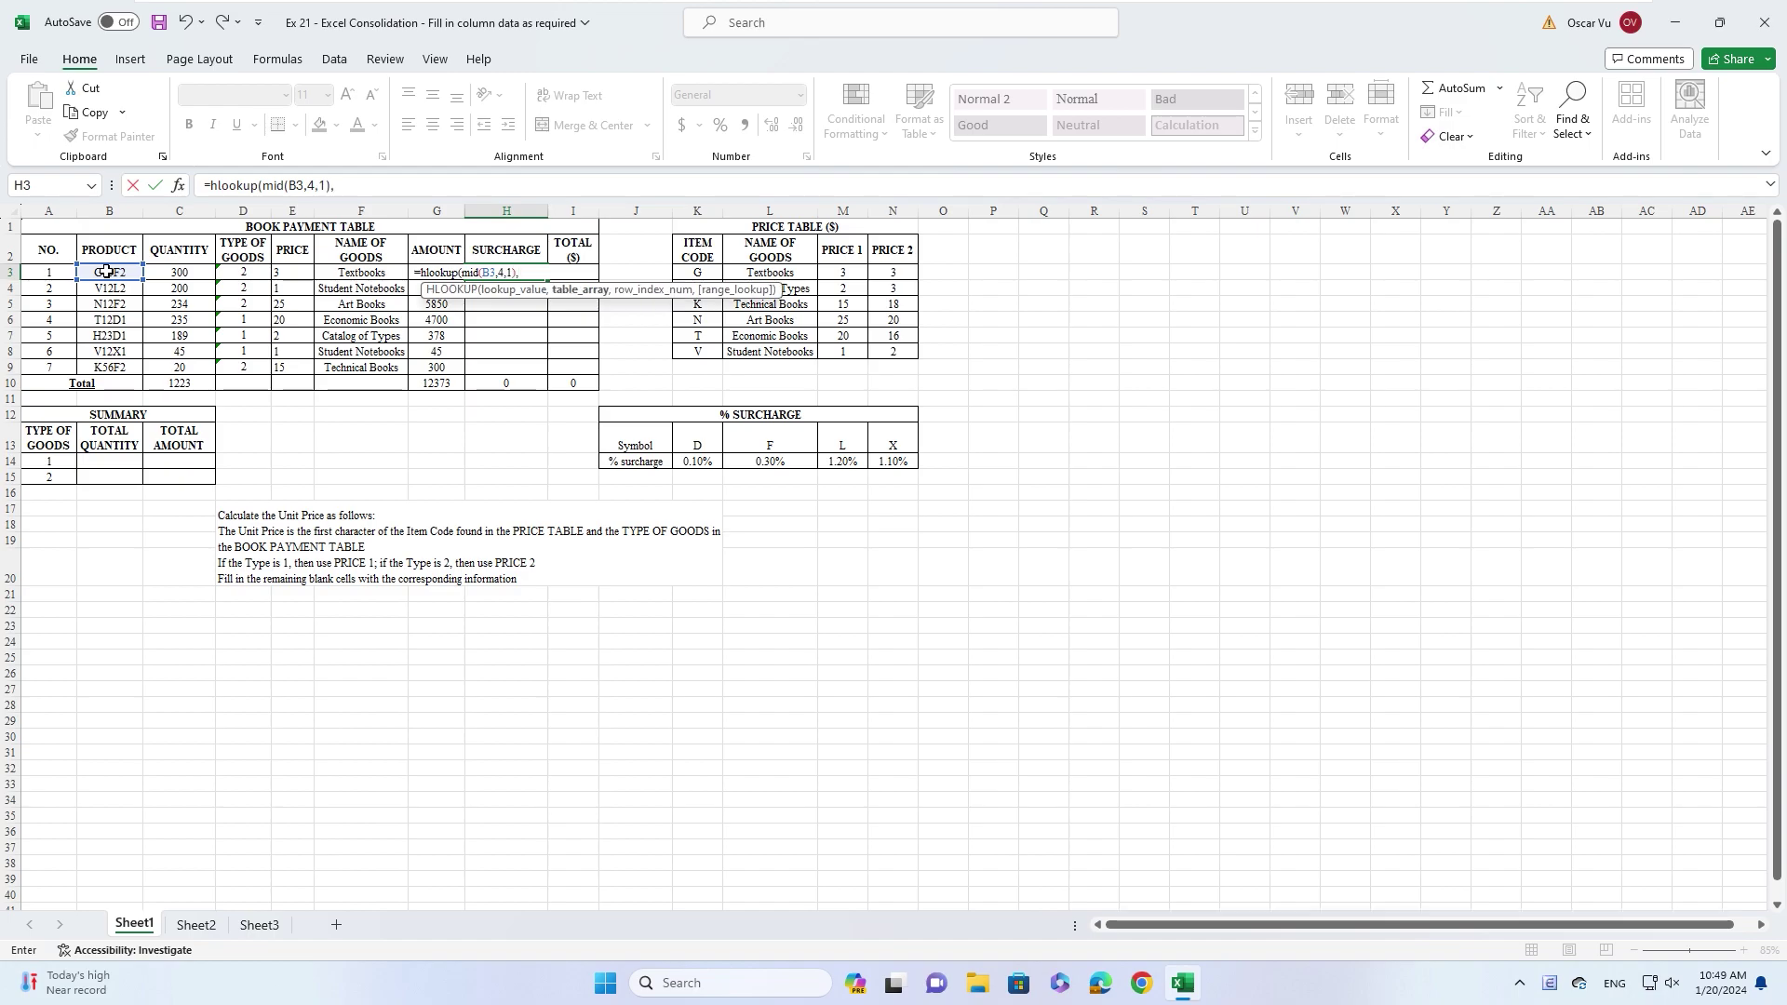
left_click_drag(695, 437, 756, 453)
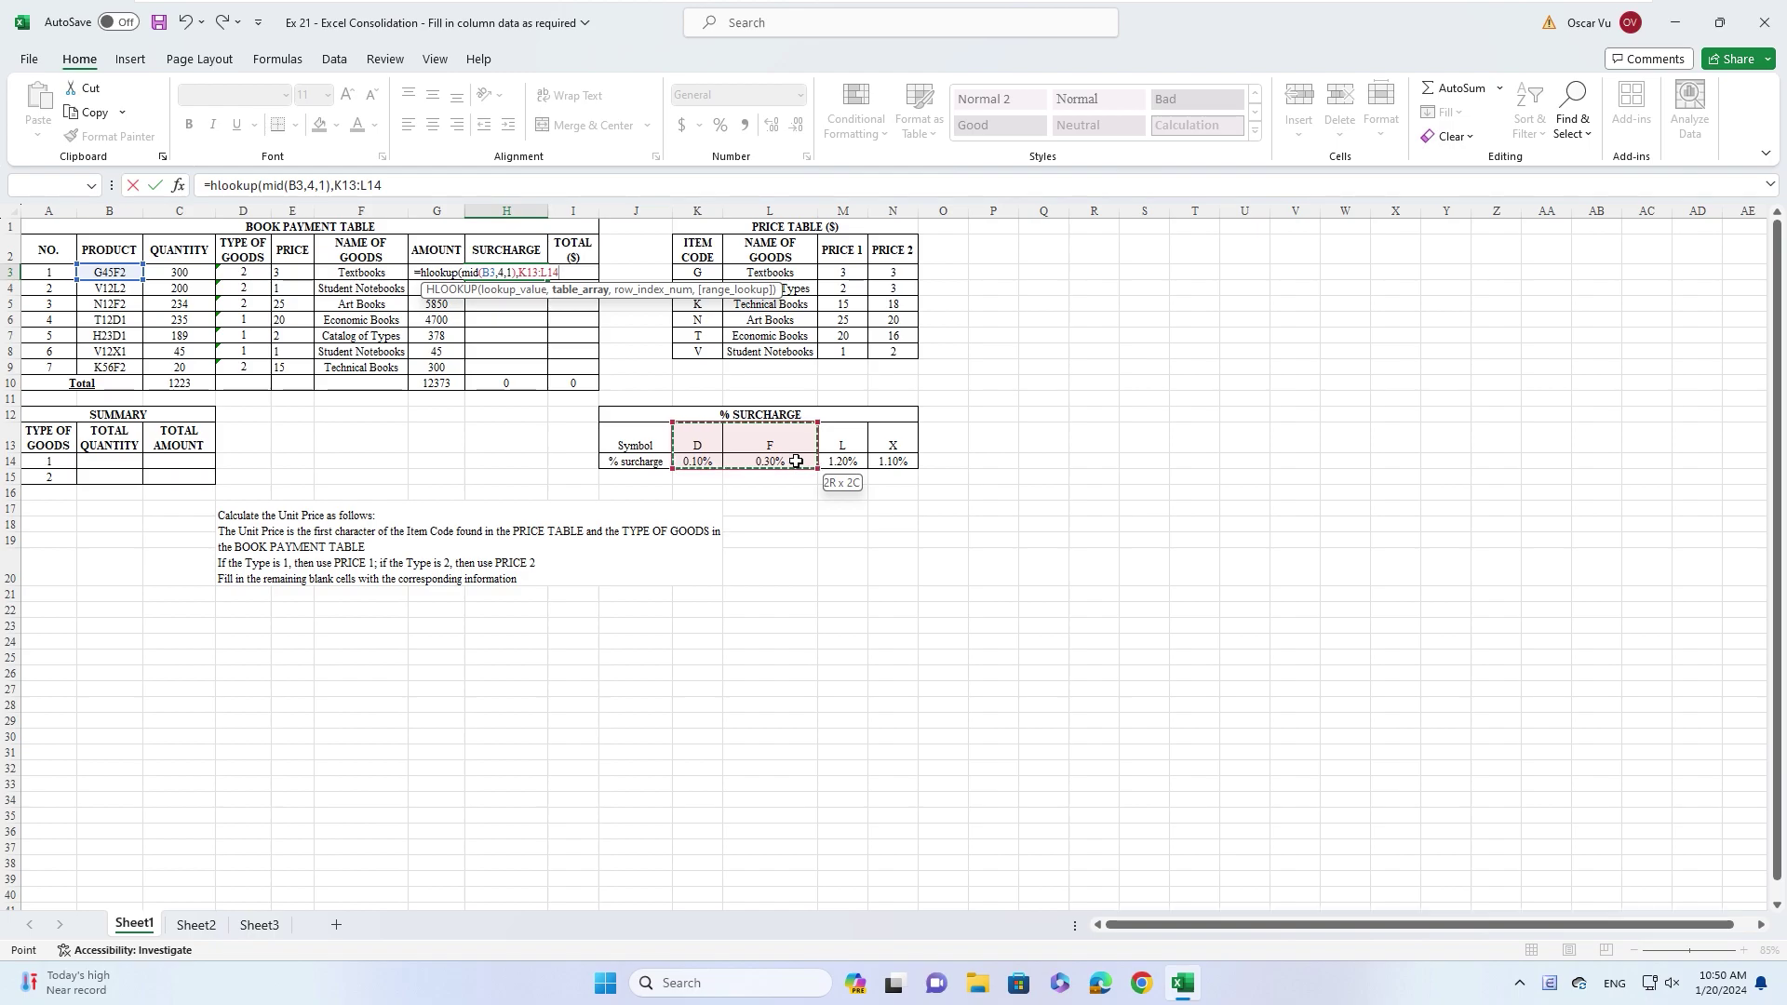
left_click_drag(756, 453, 897, 472)
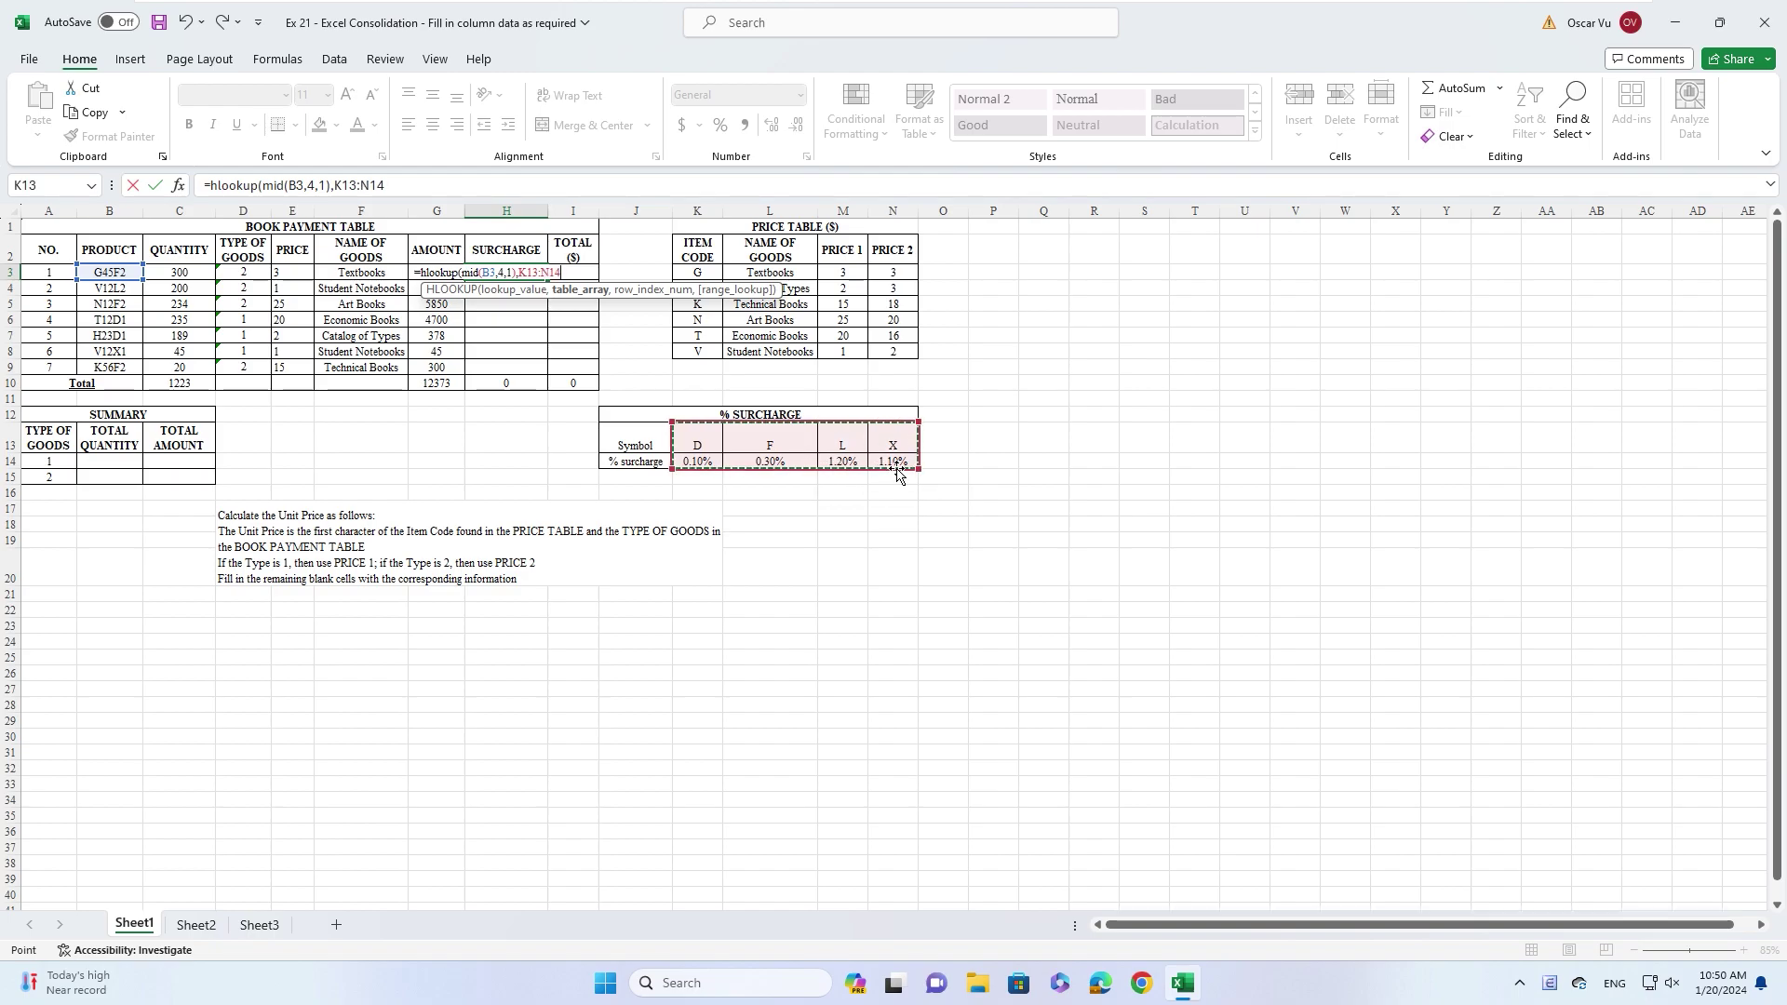
key("F4")
type("$N$14,")
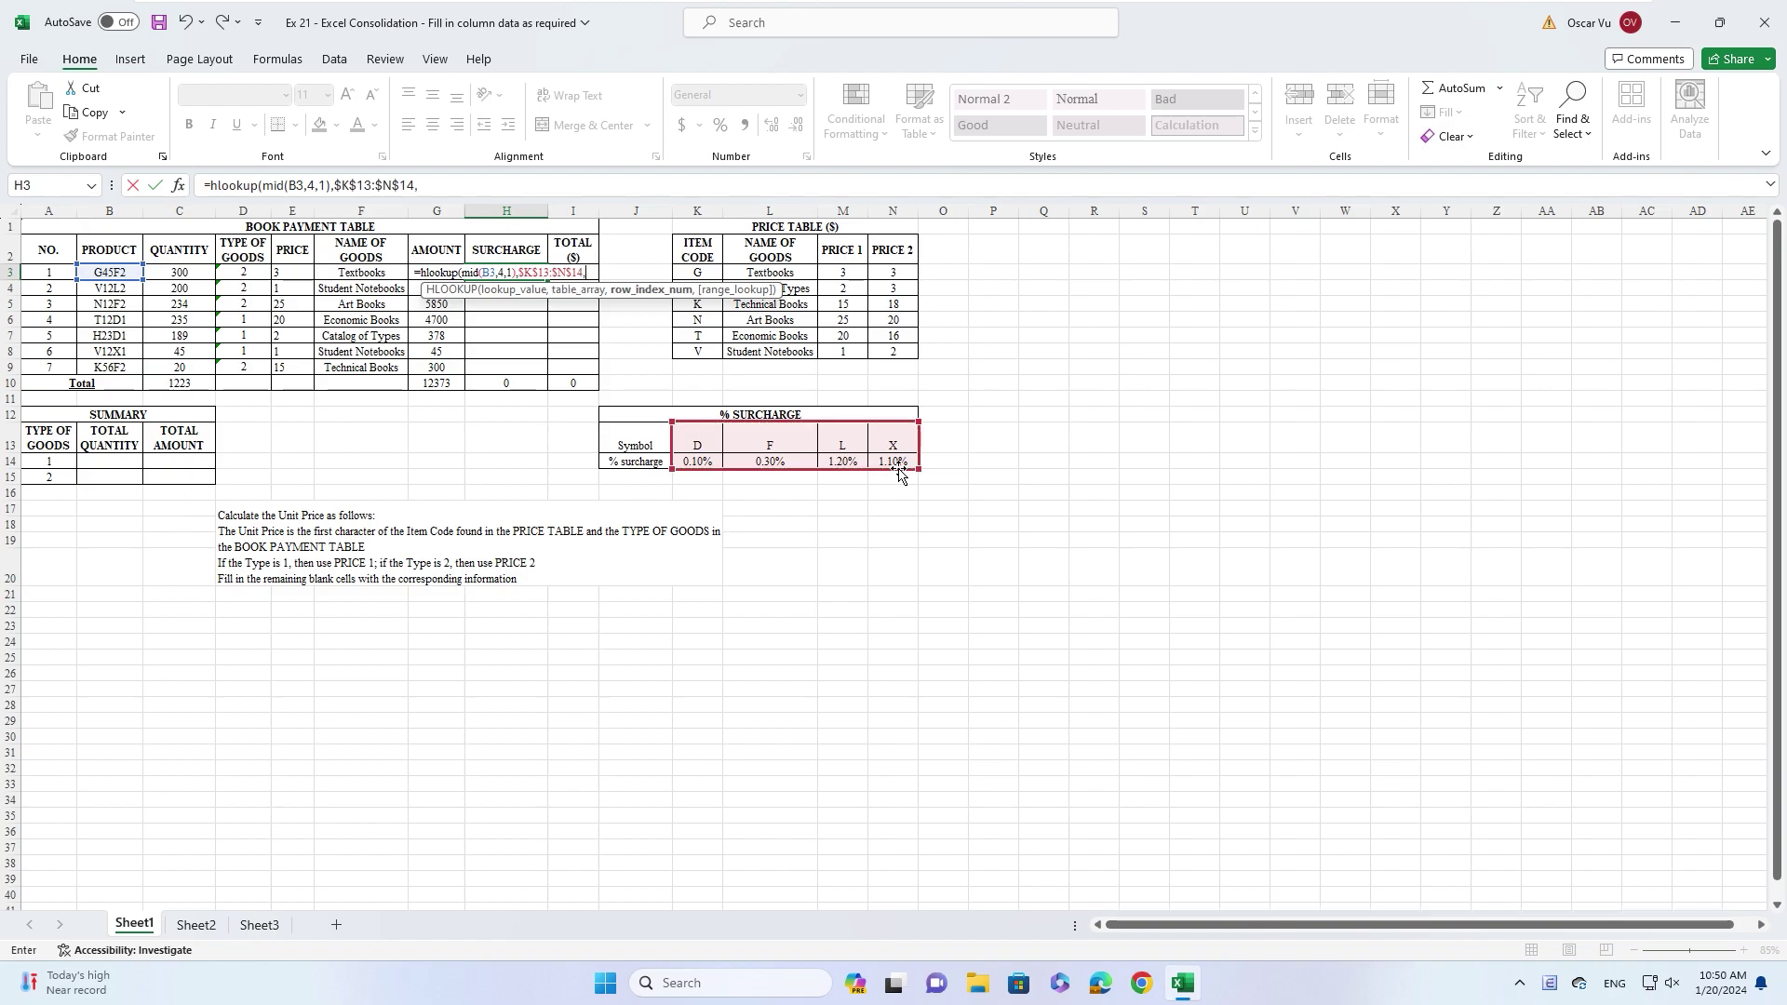
type("2,")
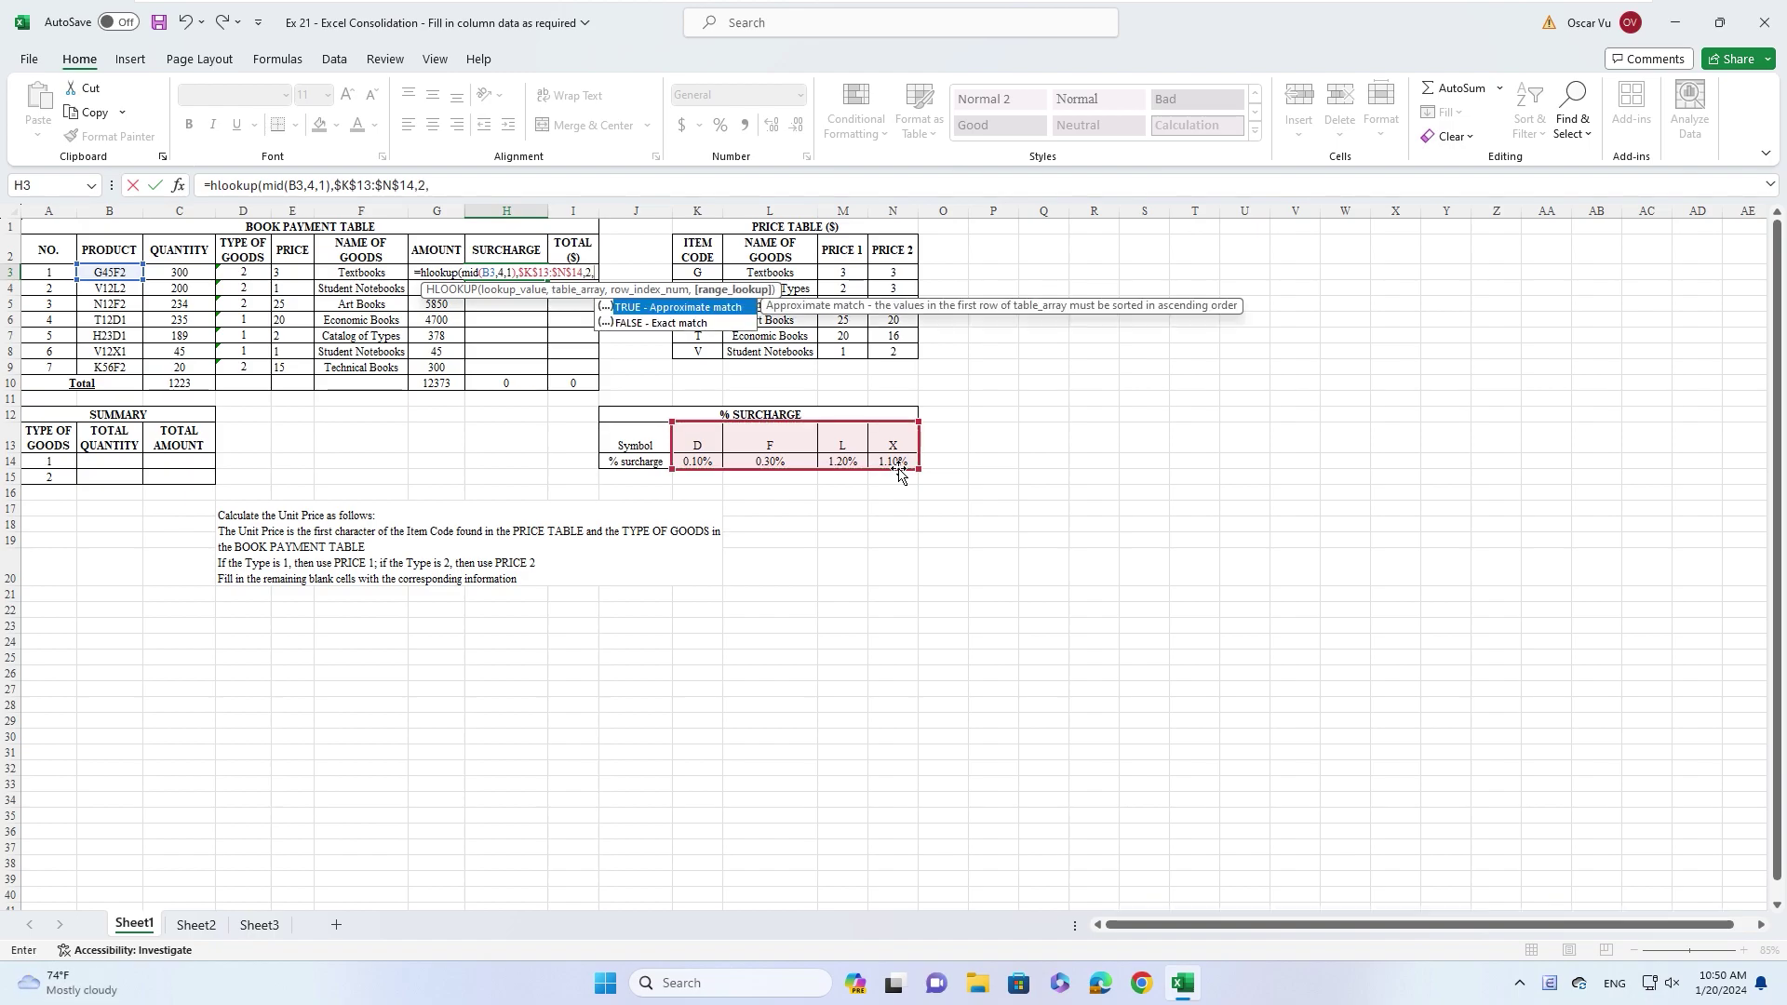
type("0)*")
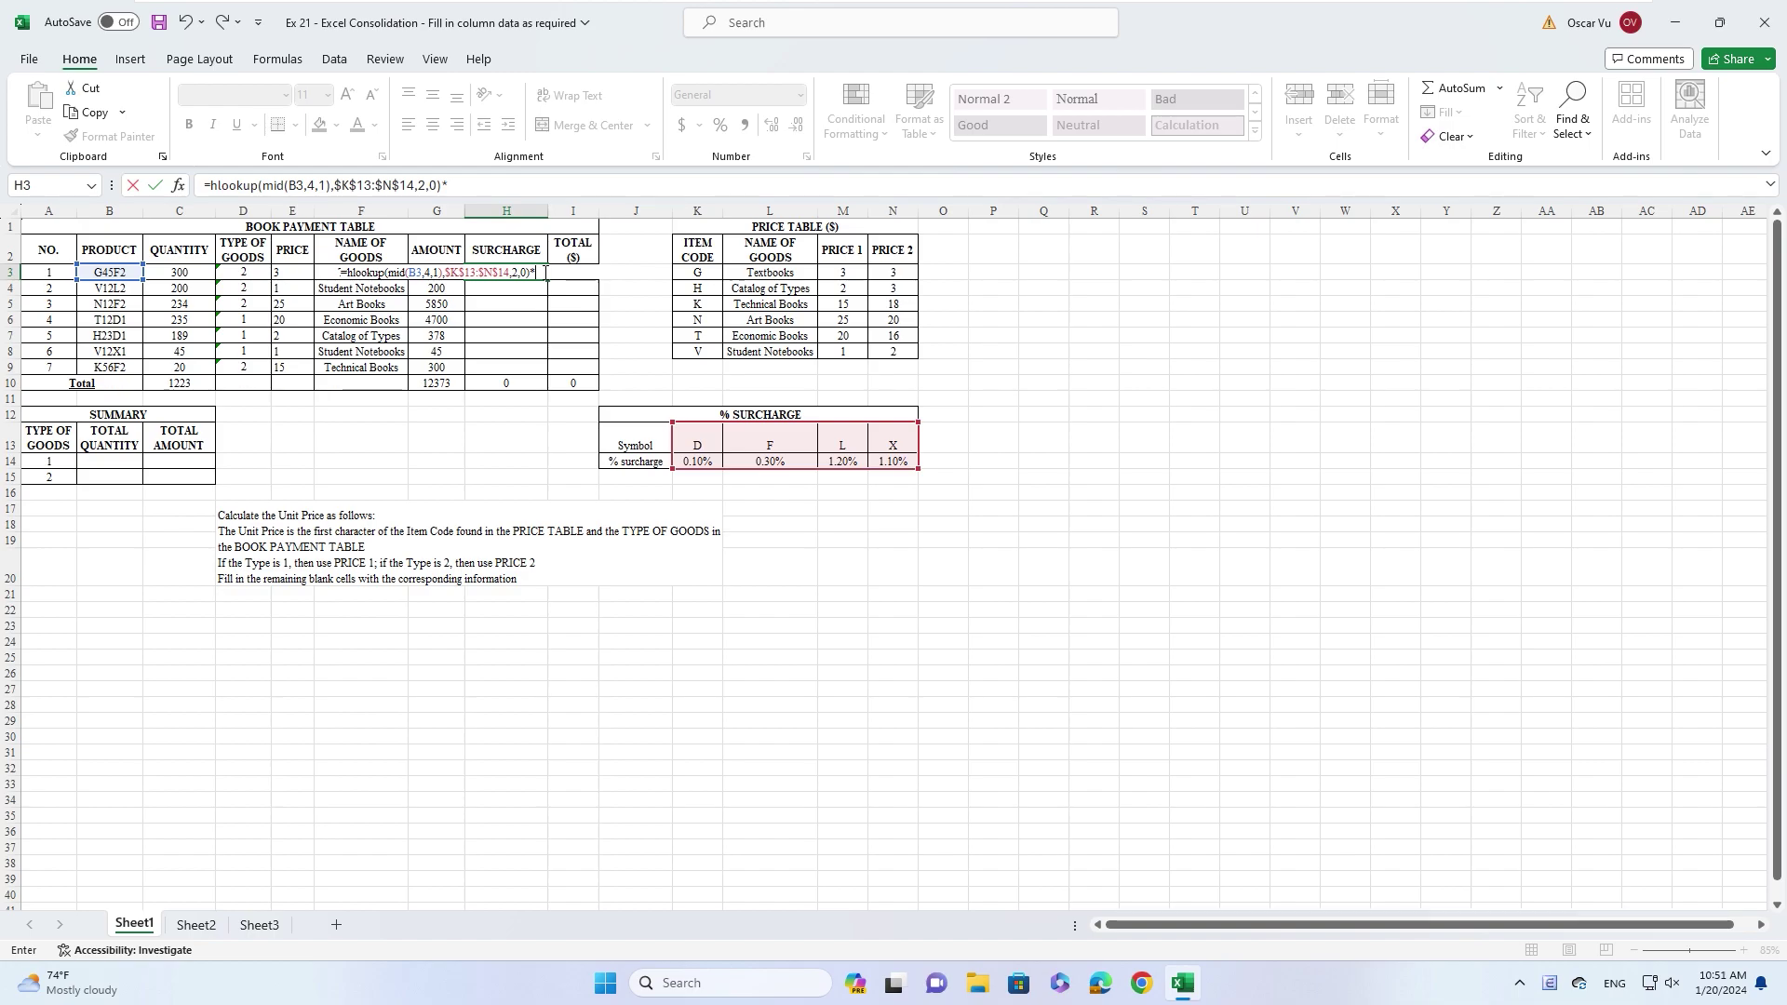
key("Left")
key("Return")
left_click_drag(507, 272, 503, 365)
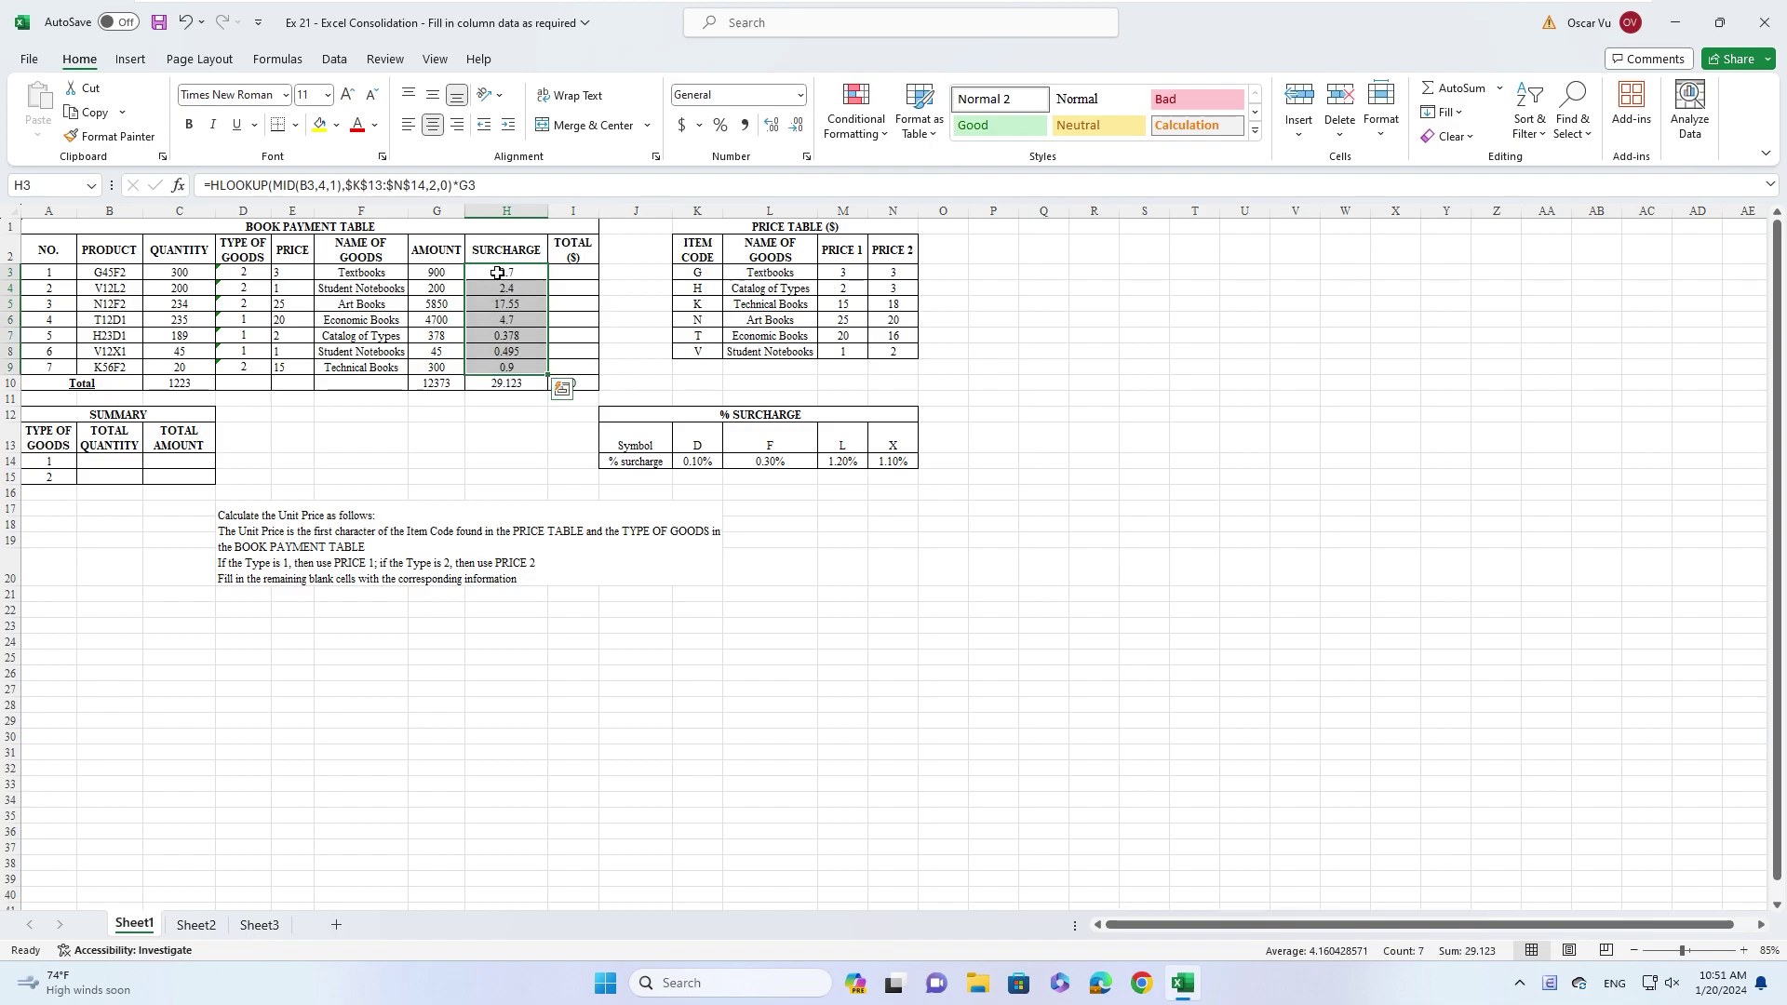
left_click(504, 272)
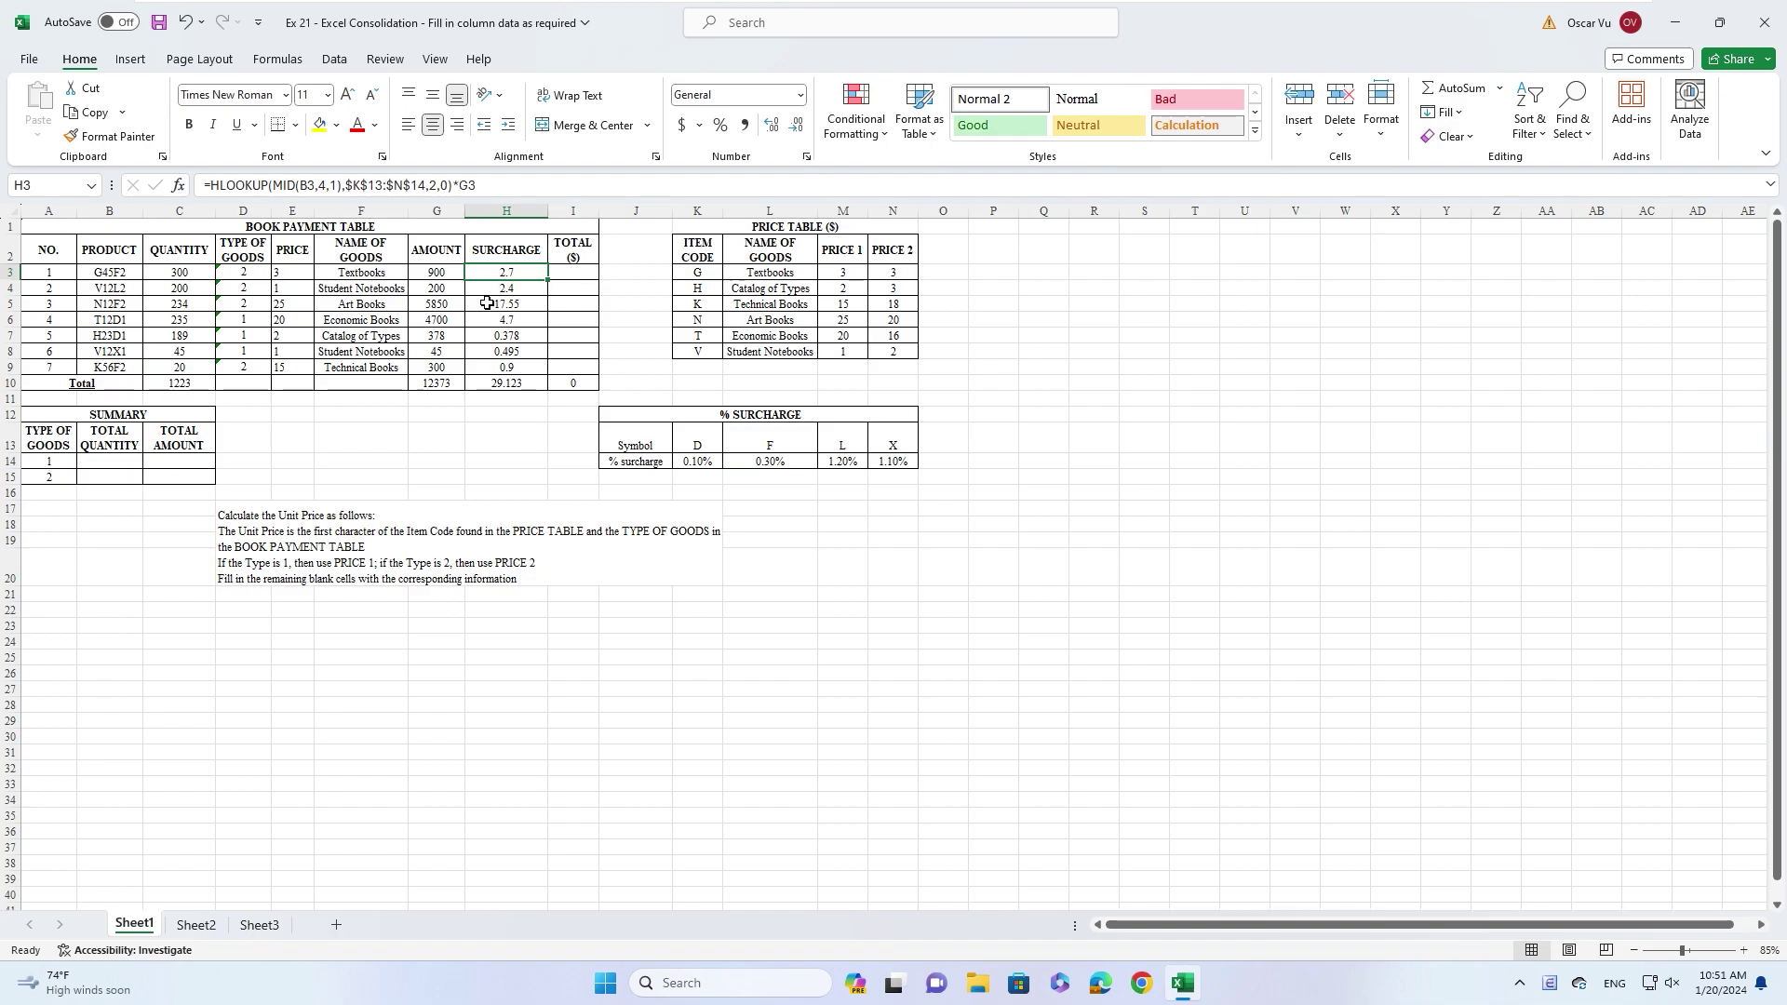
- Enter =H3+G3 in I3 and drag it down to I9, for a grand total of 12402.12
left_click(438, 274)
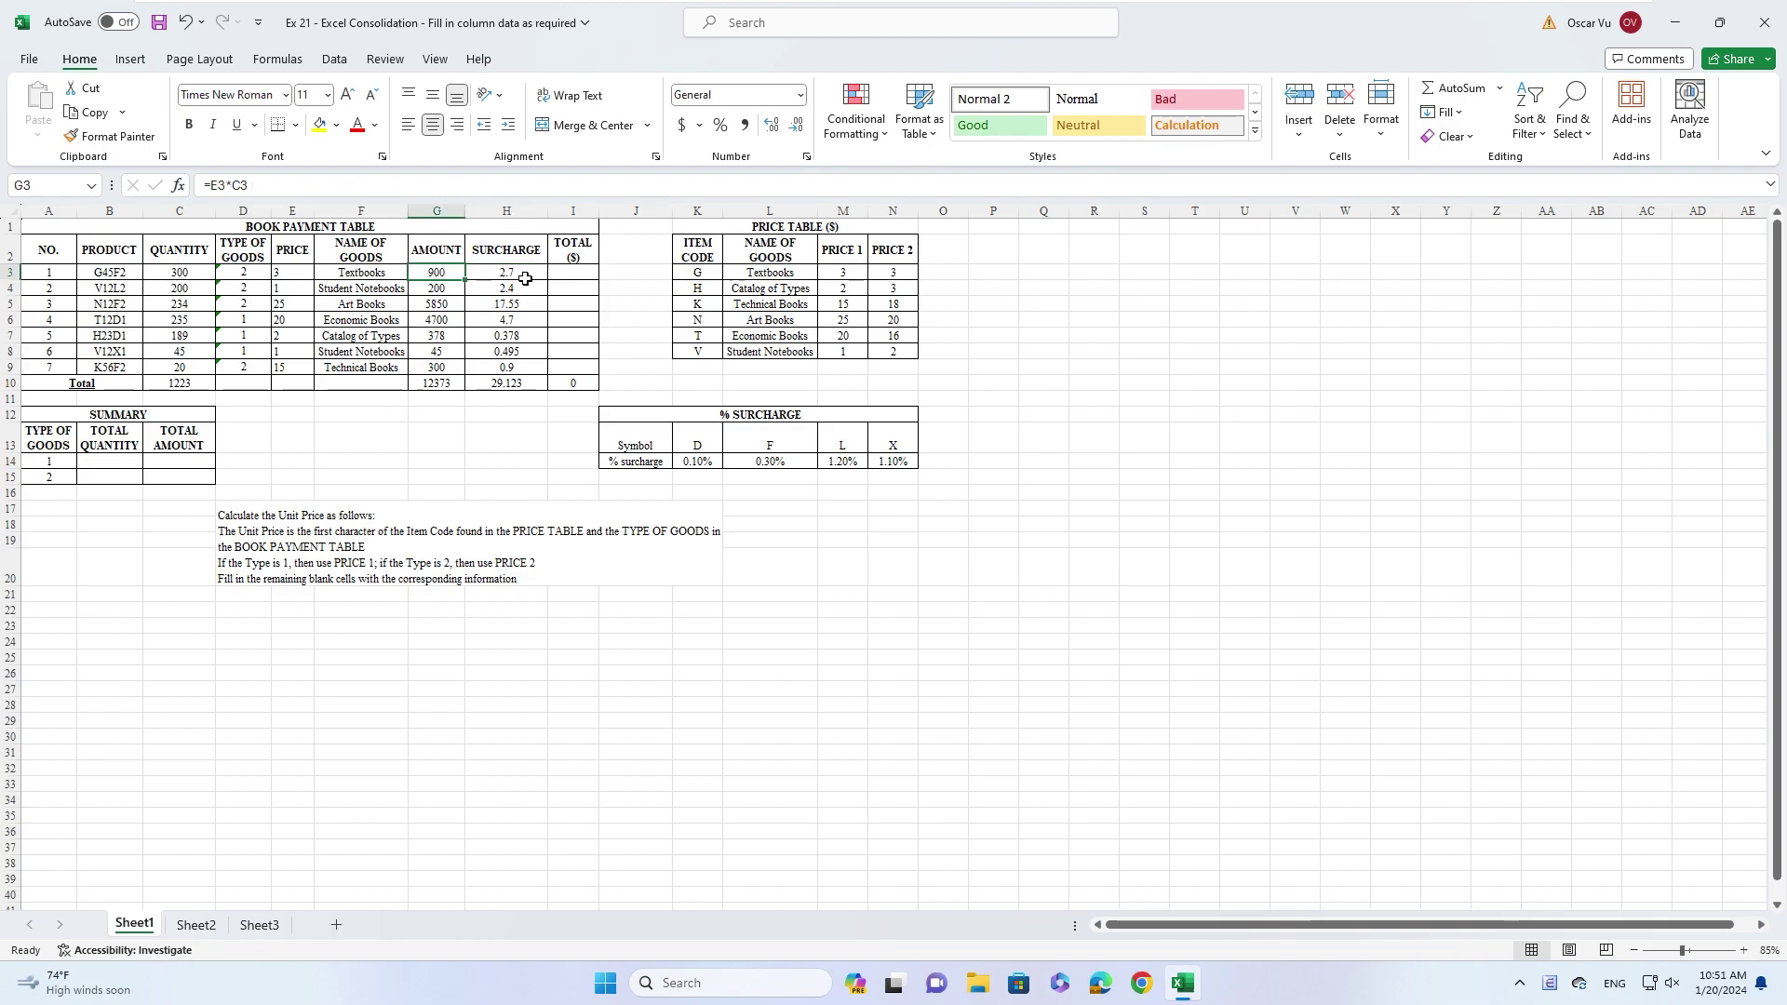
left_click(571, 274)
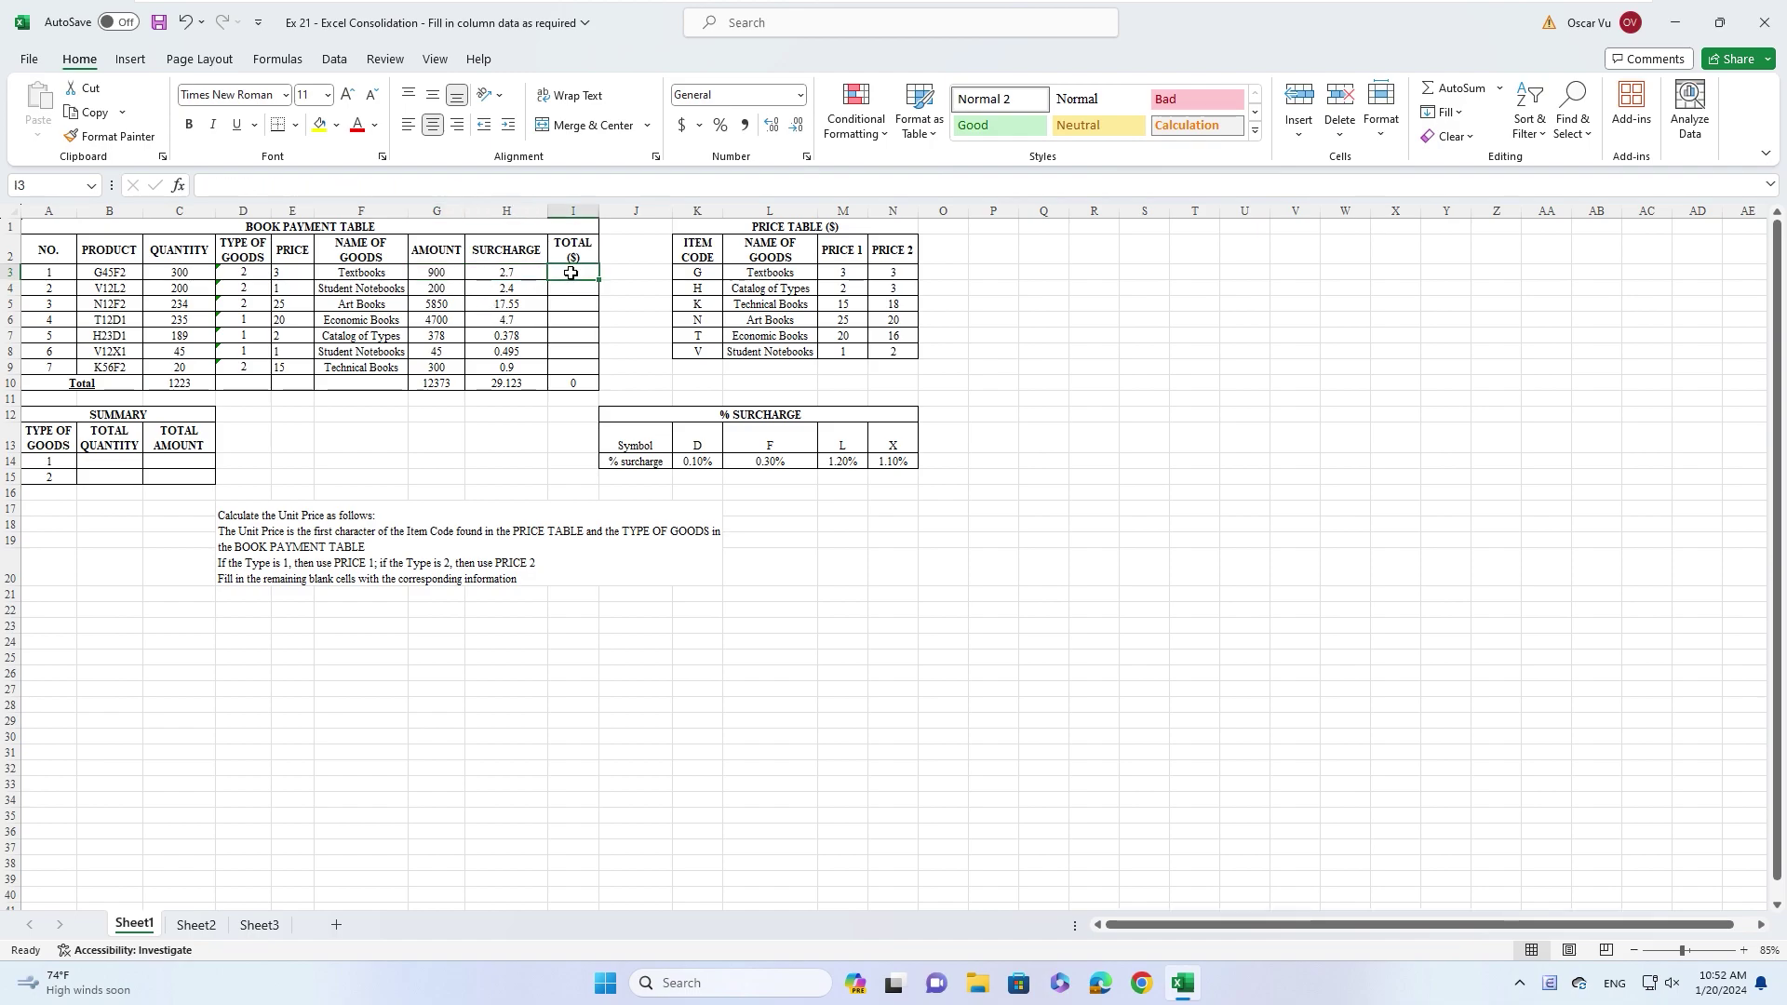
type("=")
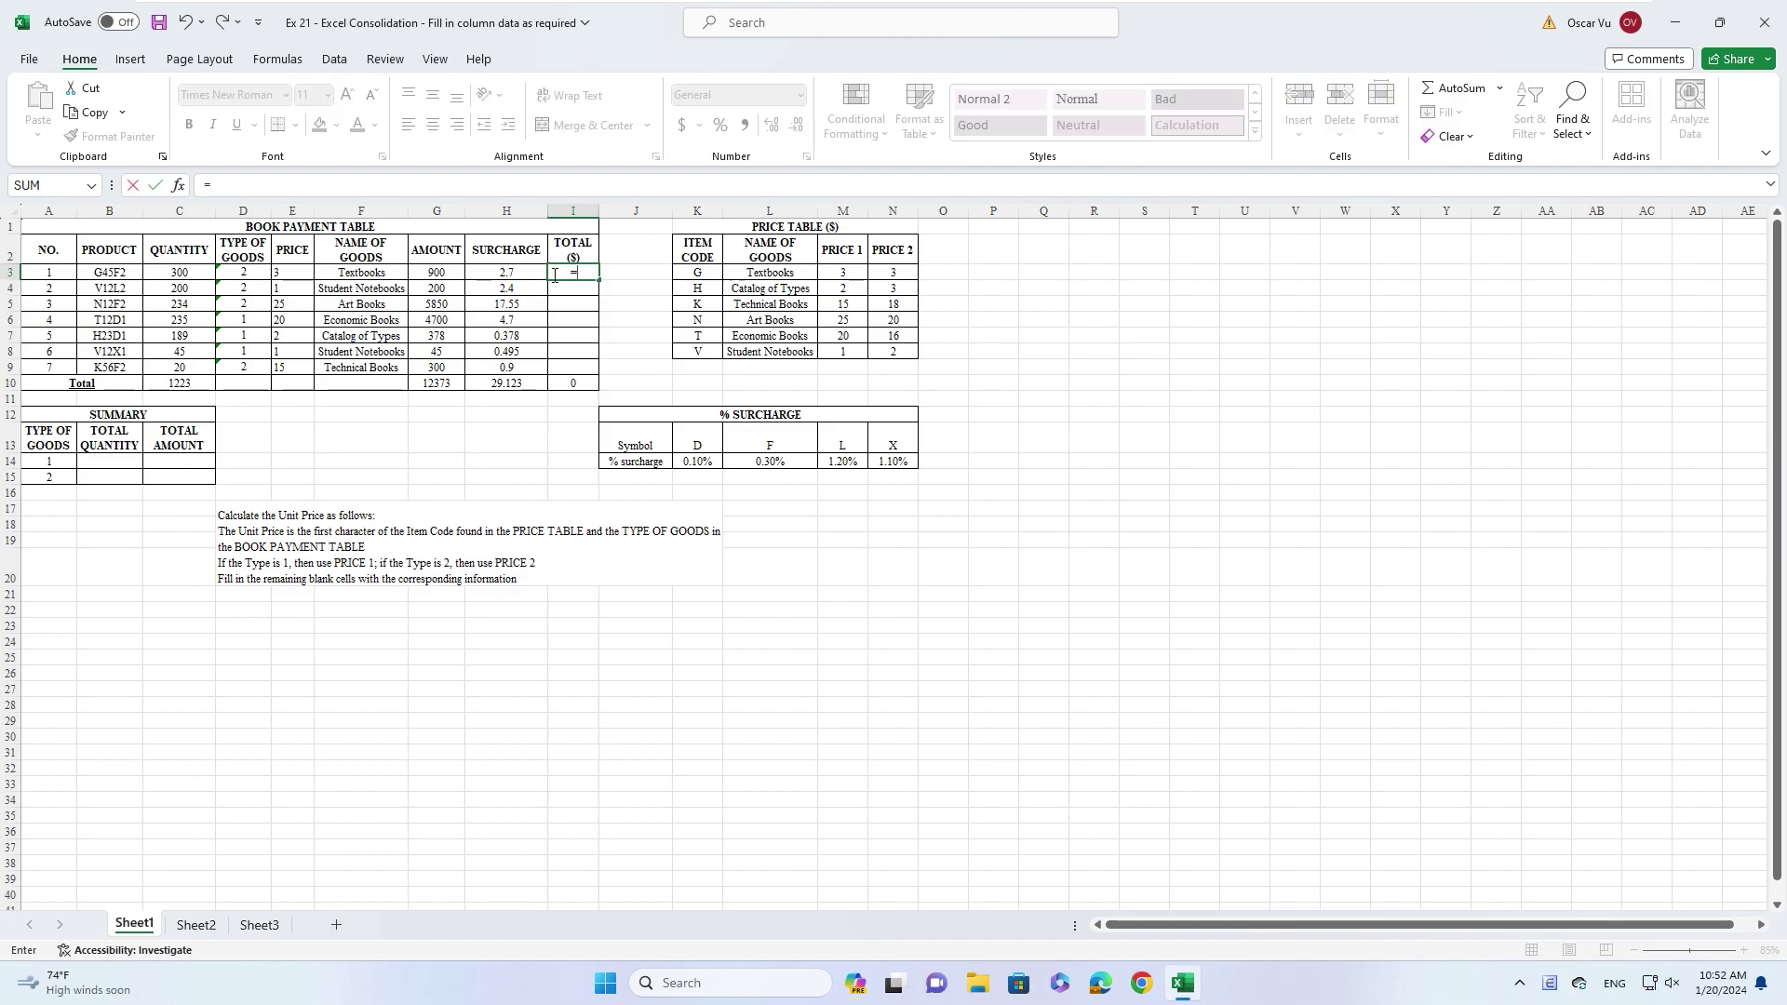
left_click(498, 272)
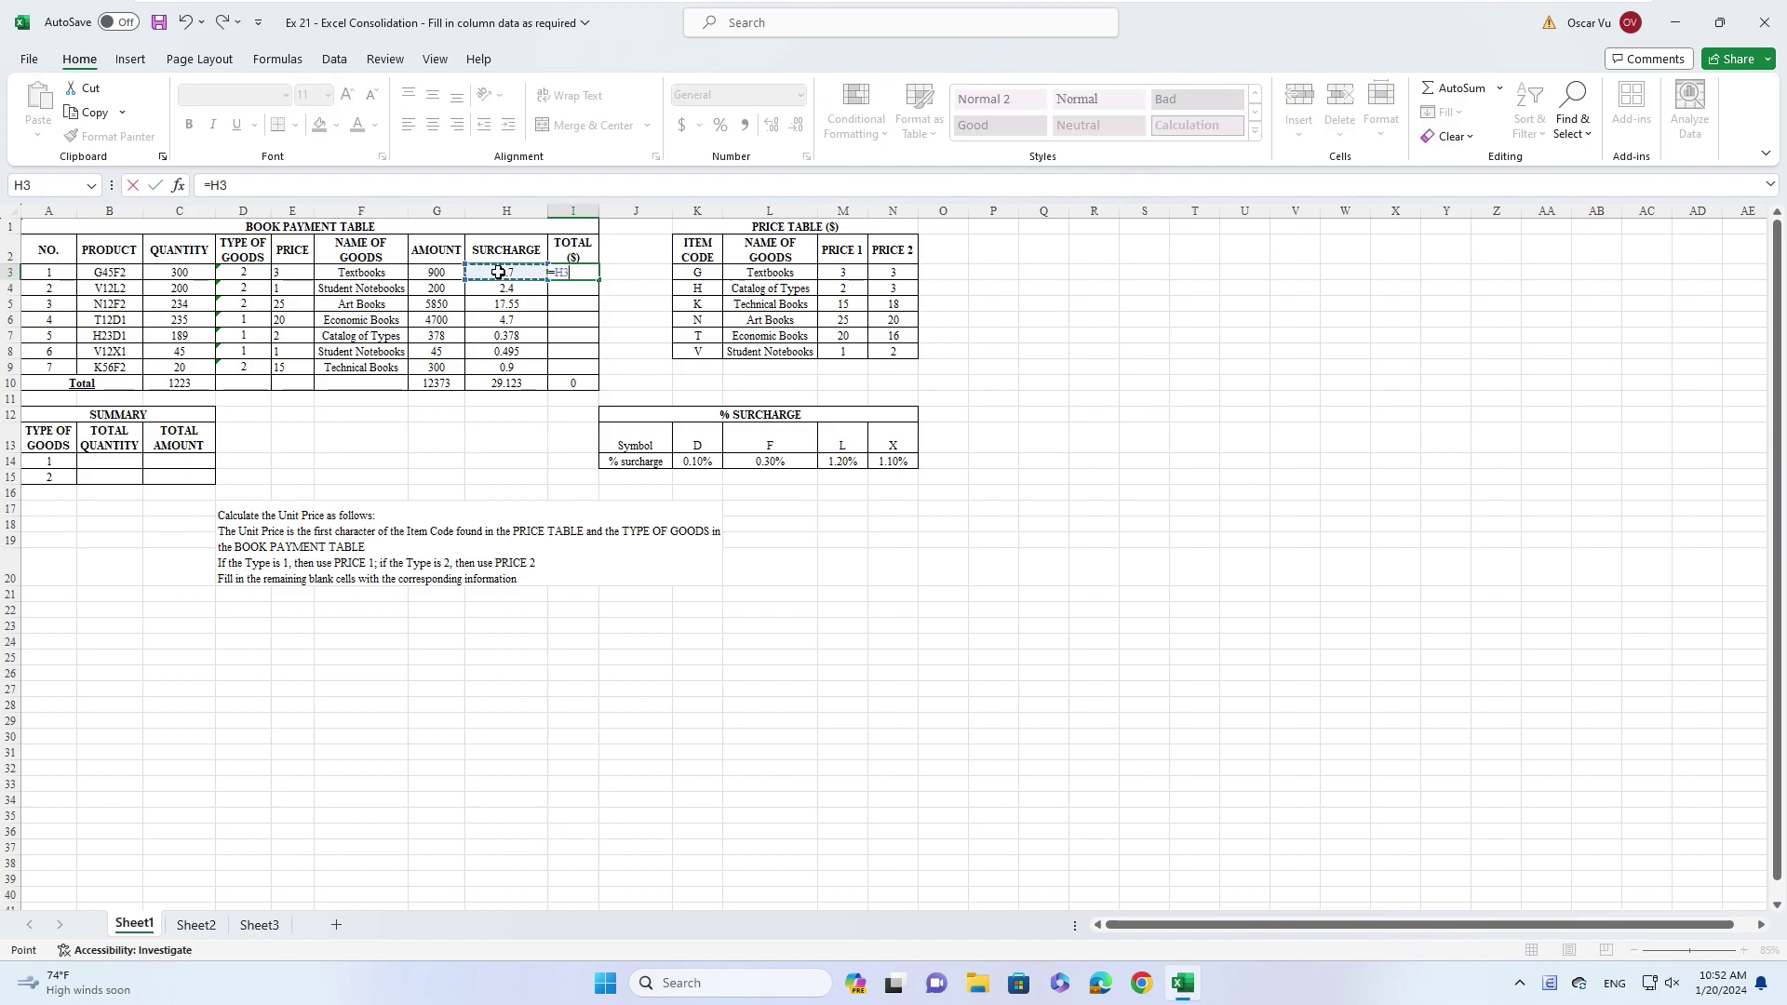
type("+")
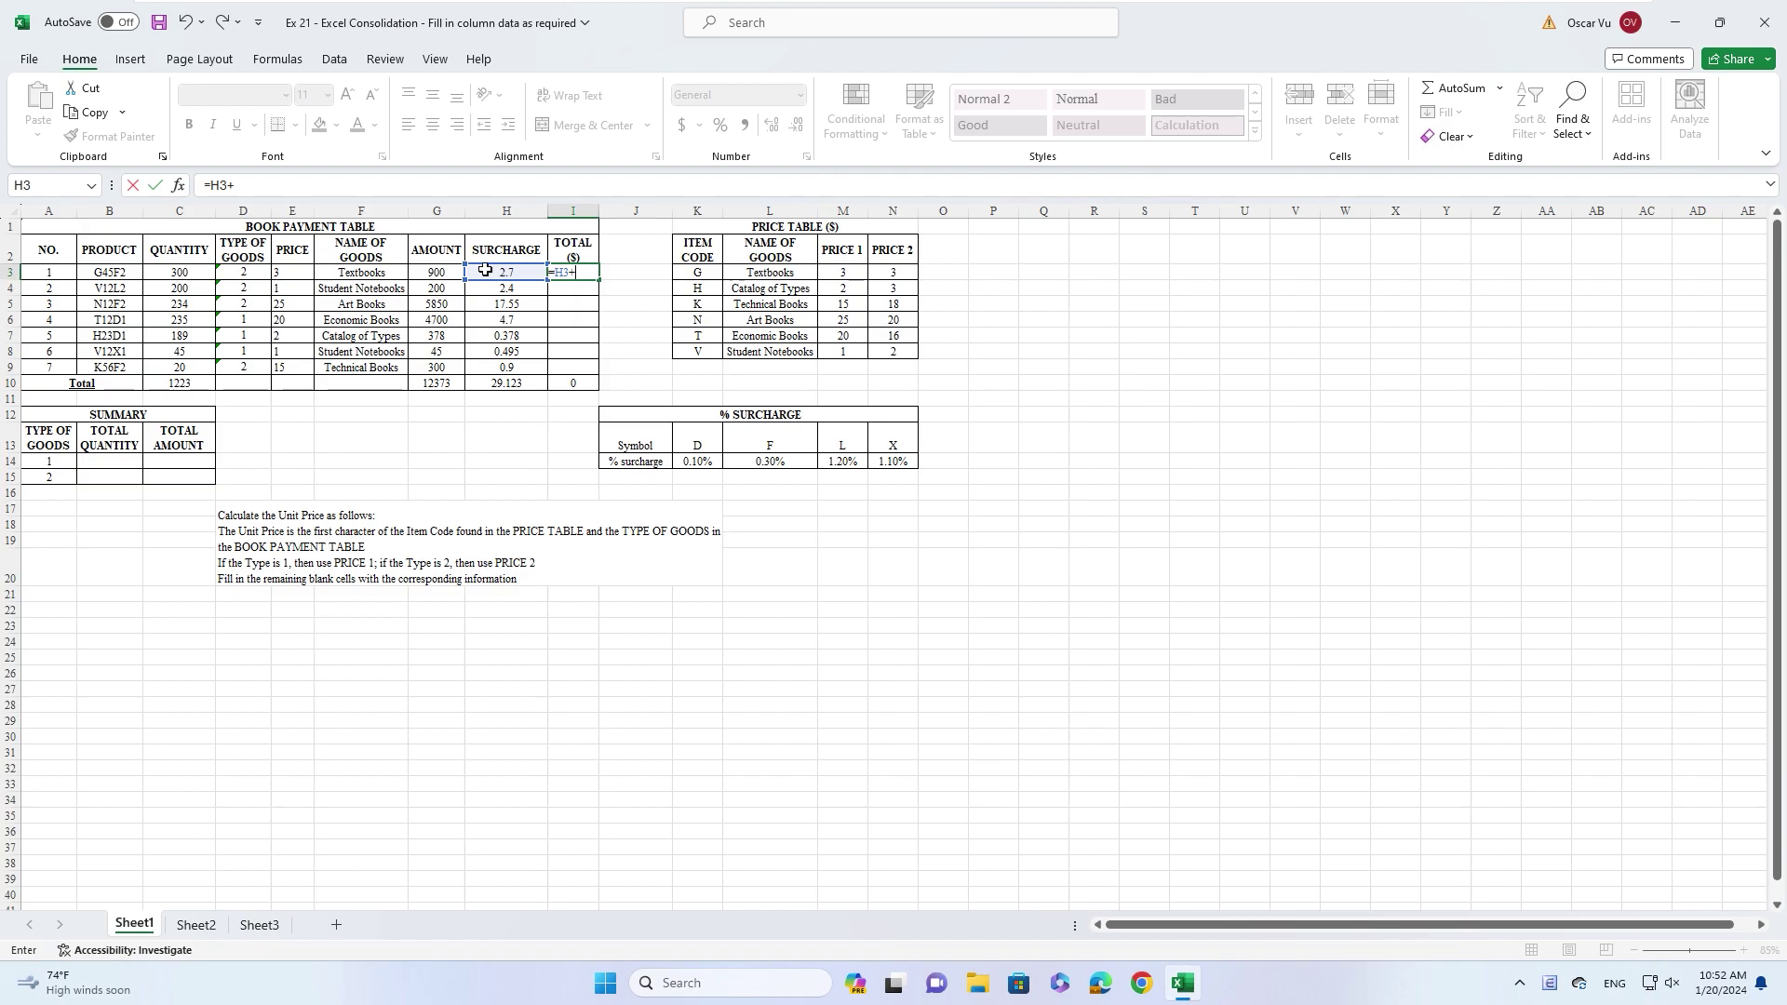
left_click(435, 272)
key("Return")
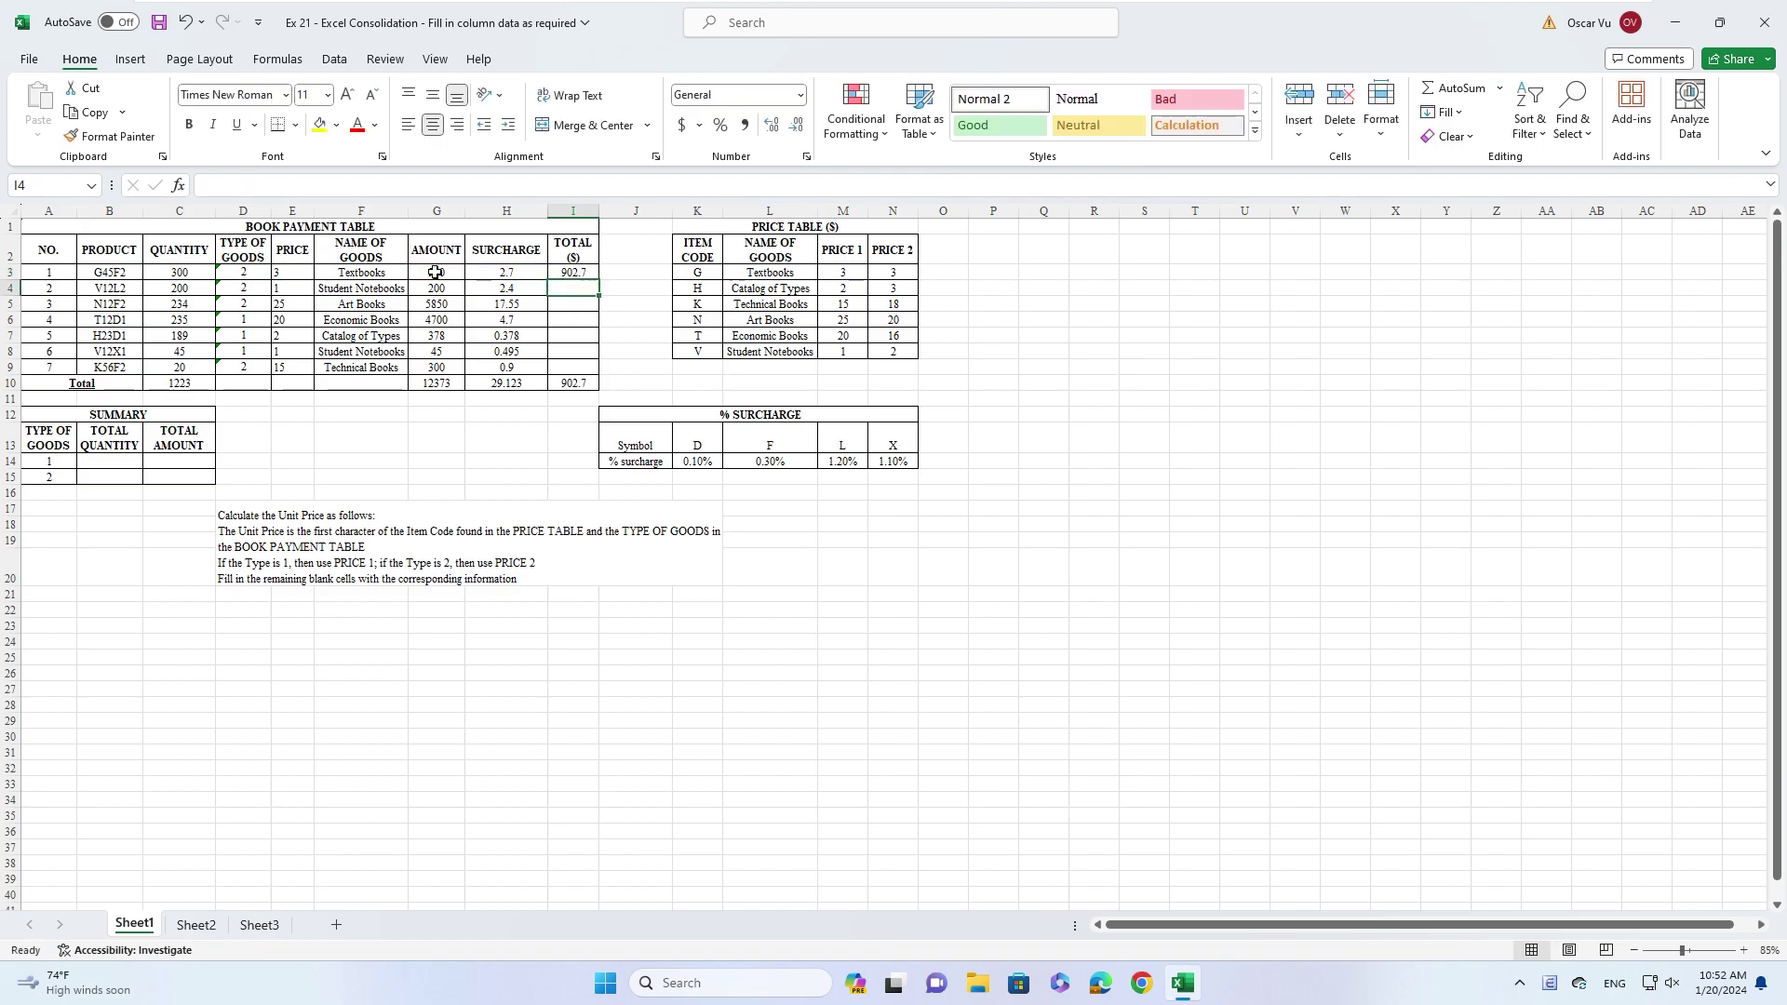
left_click(583, 273)
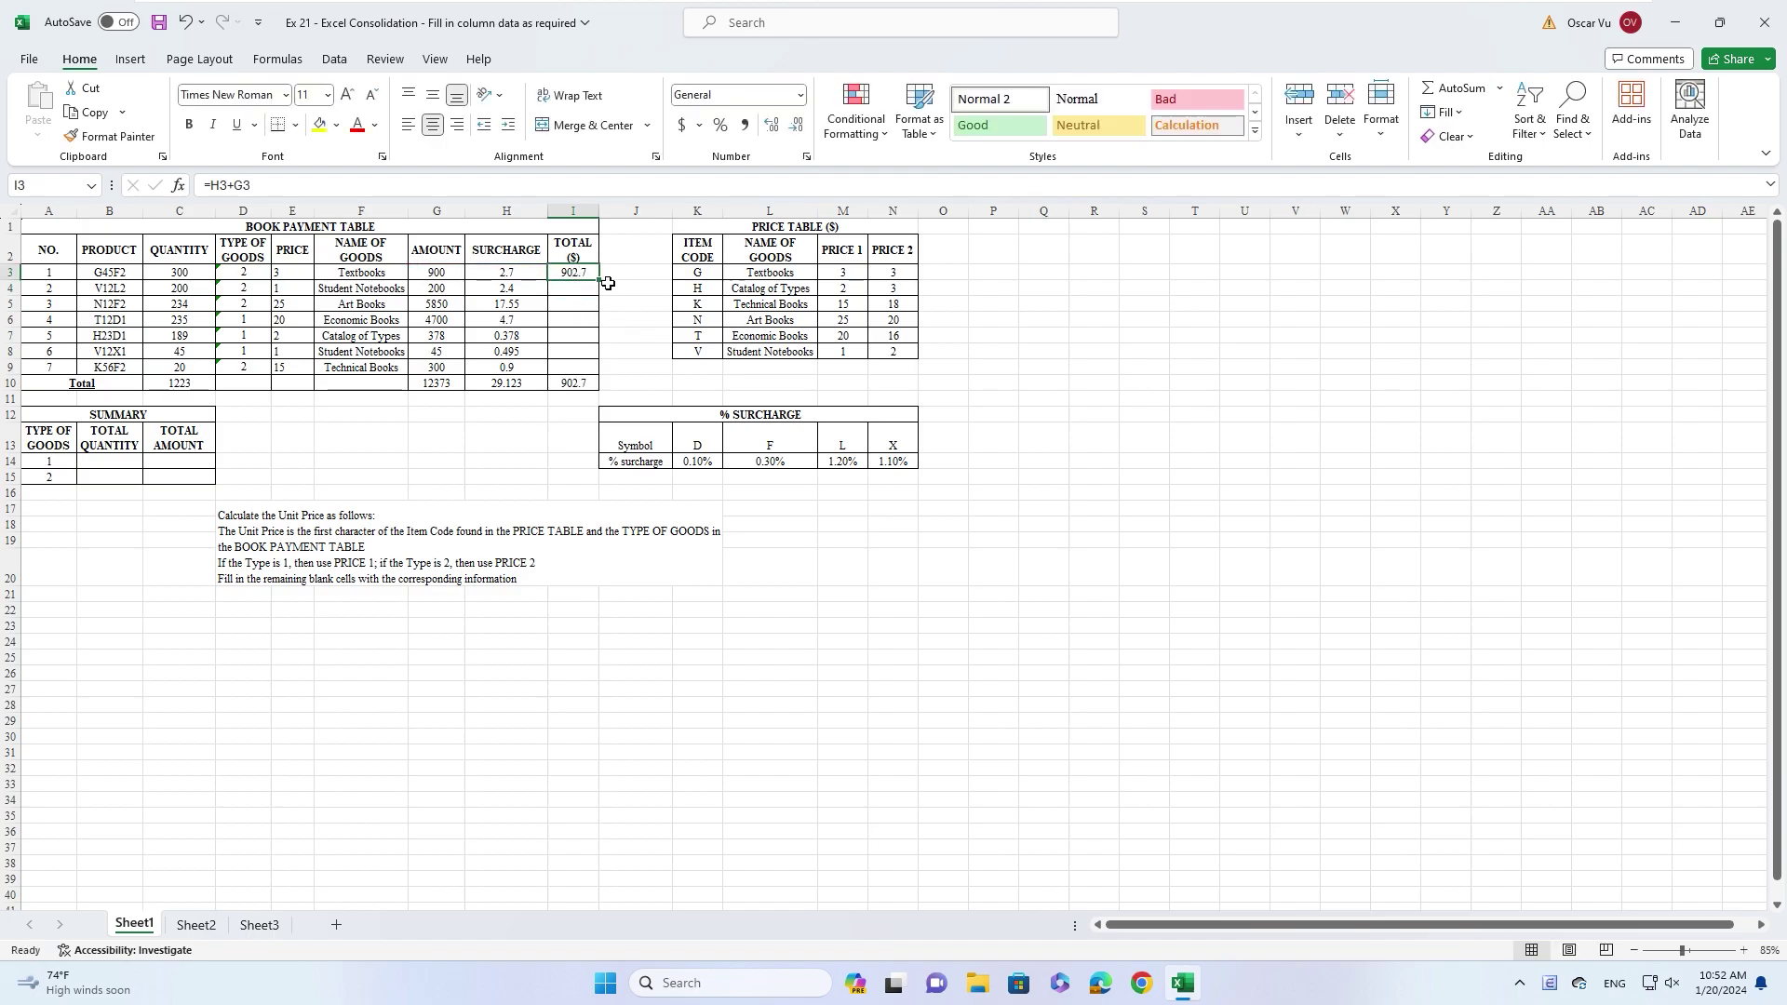
left_click_drag(597, 283, 599, 280)
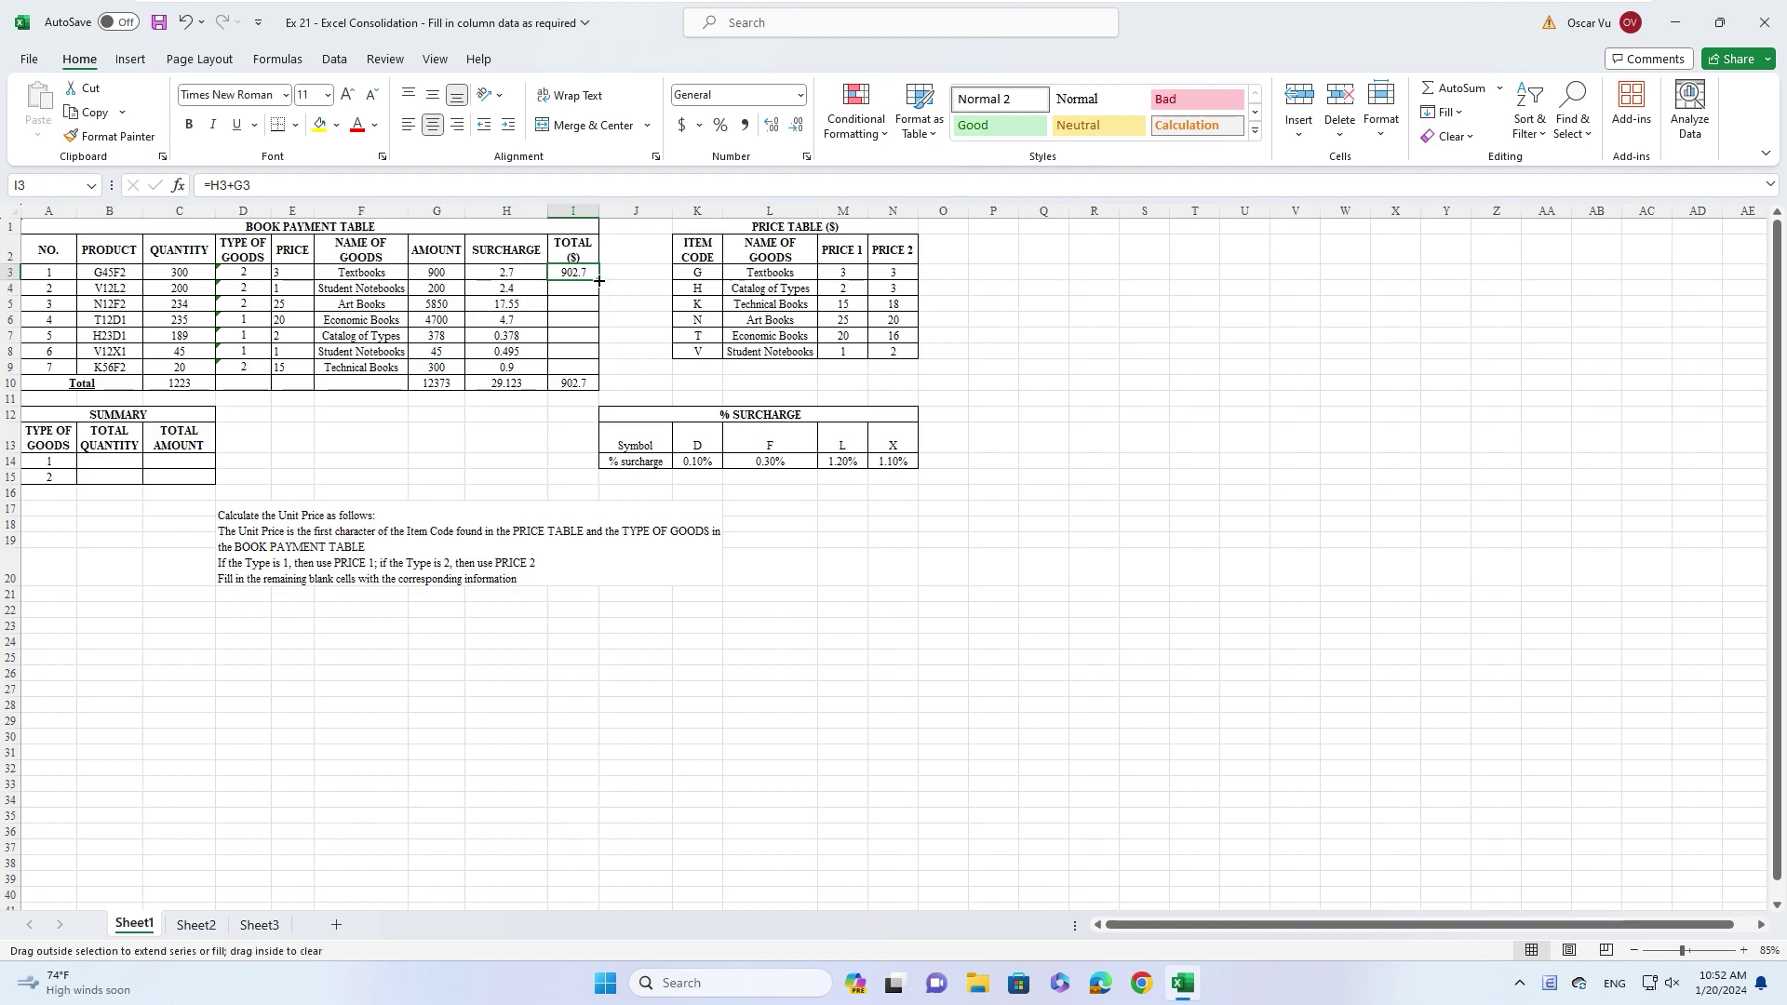
left_click_drag(599, 279, 593, 372)
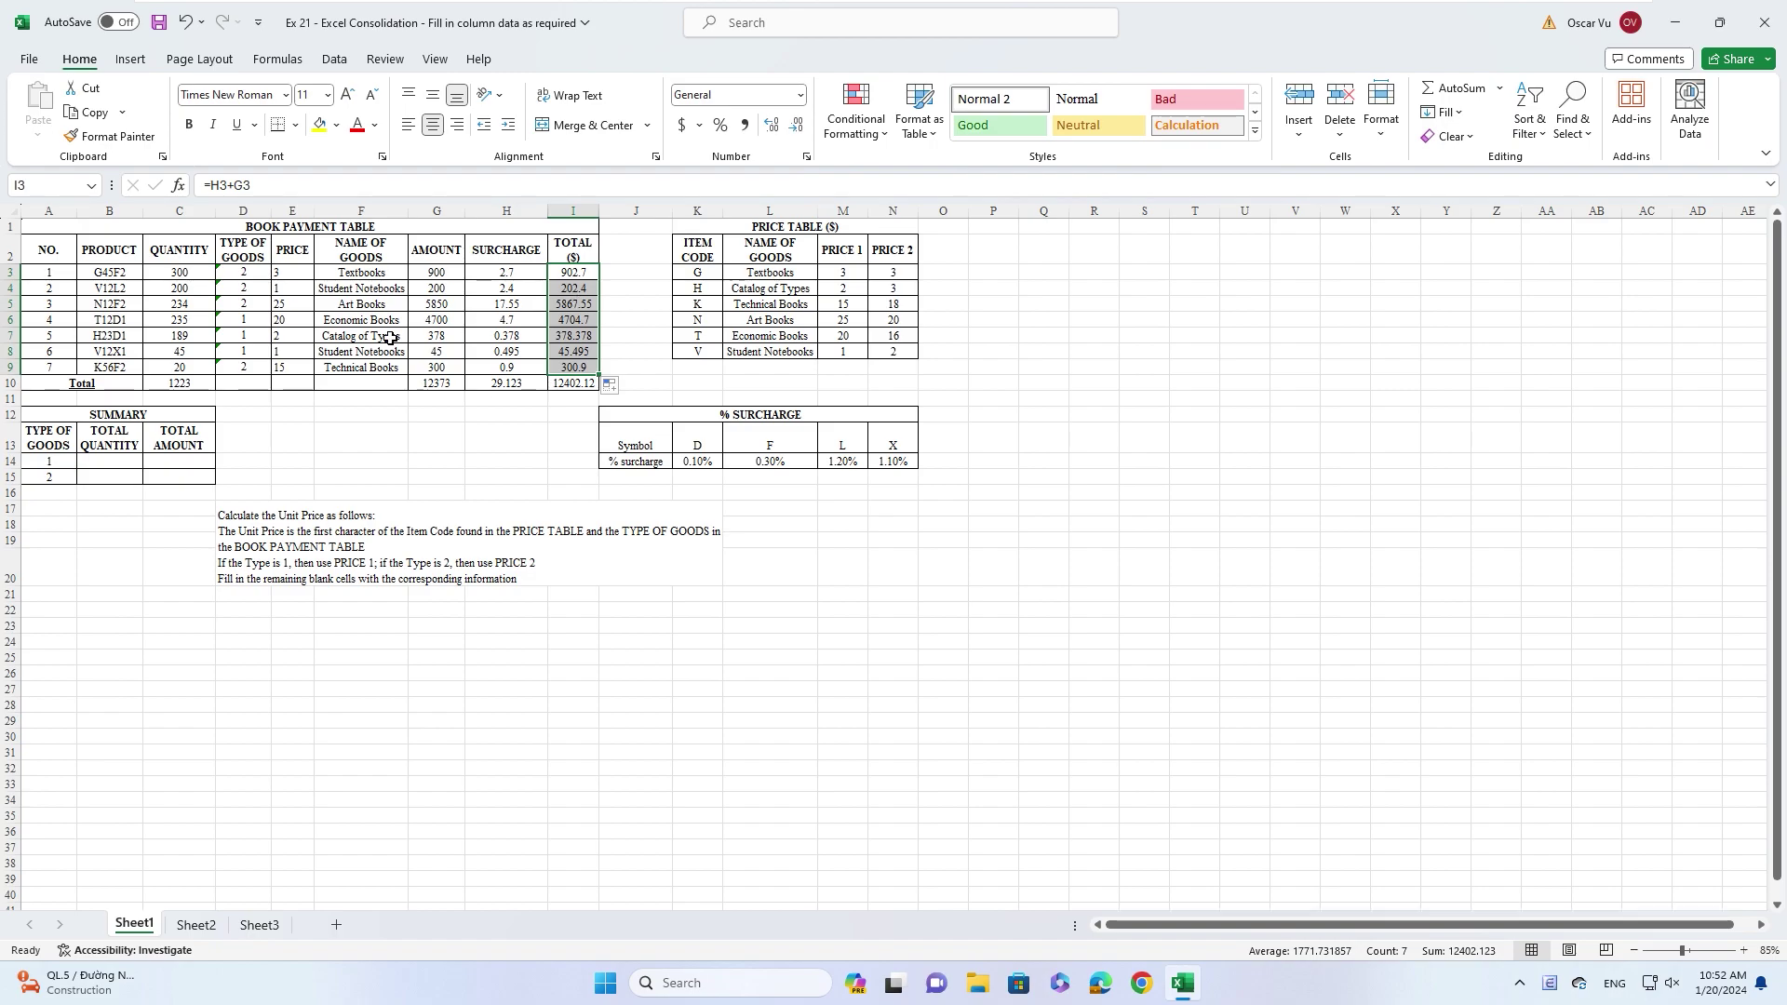
- Scroll to the SUMMARY table and select B14, the type 1 total quantity cell
scroll(102, 349, "down", 2)
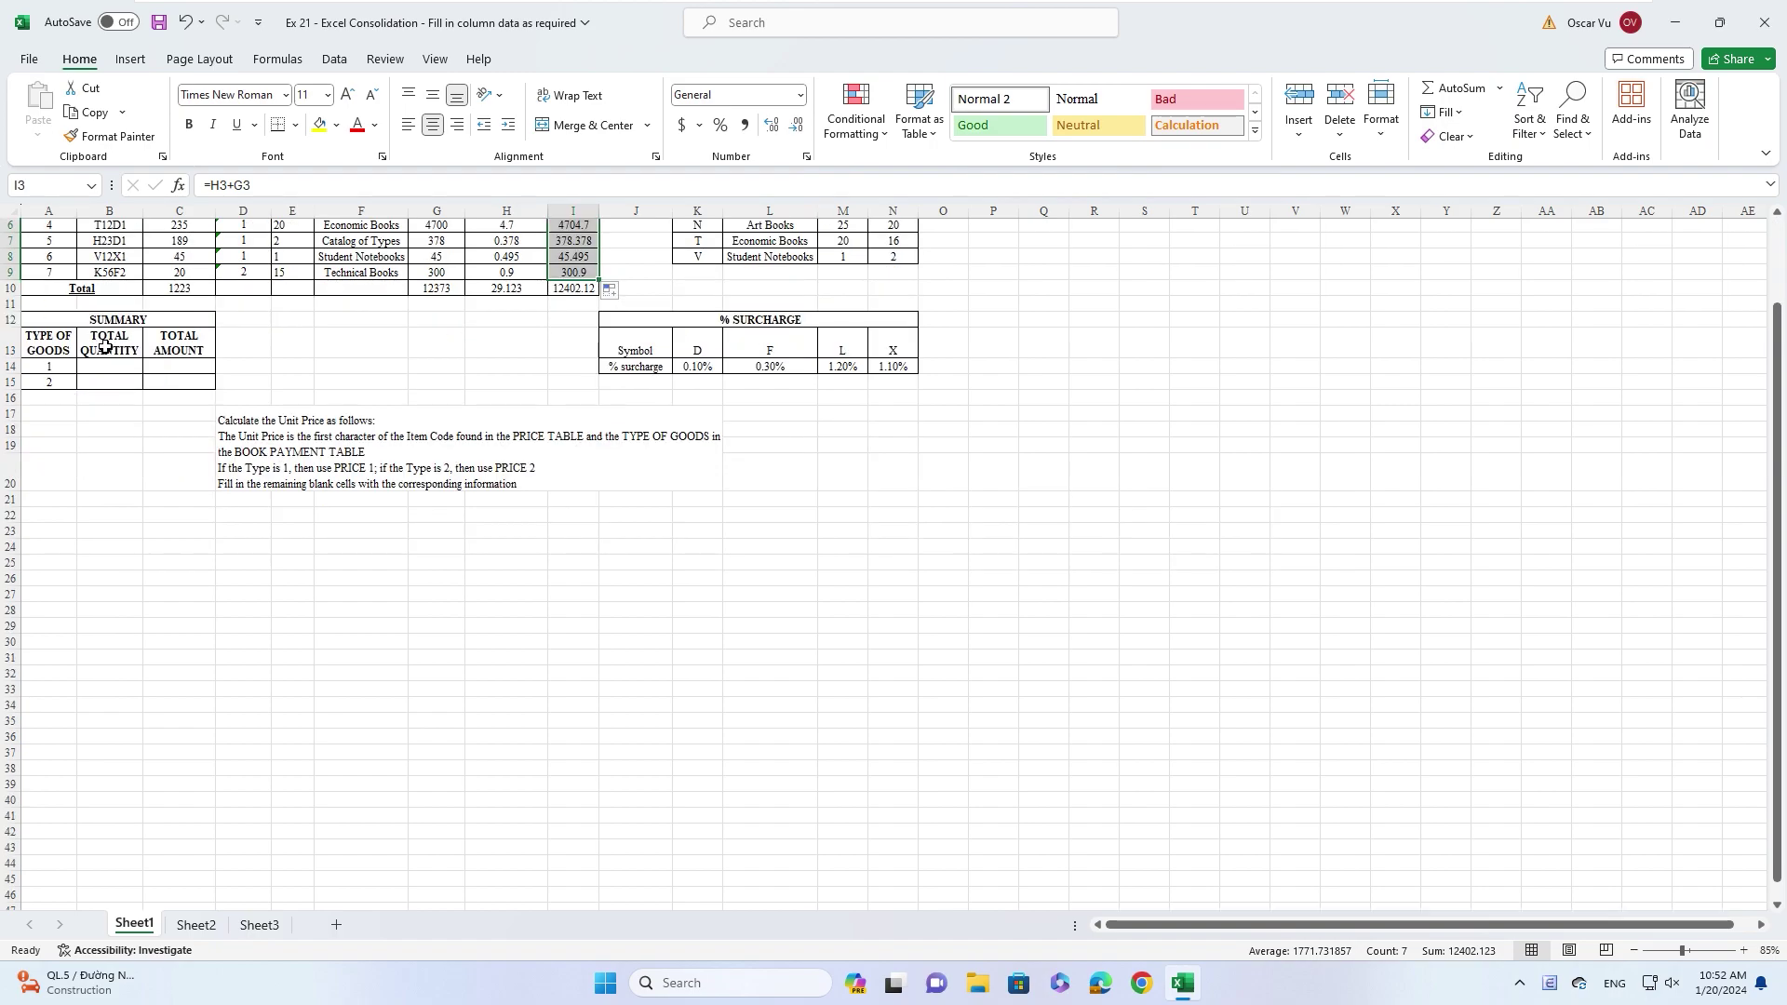
left_click(95, 320)
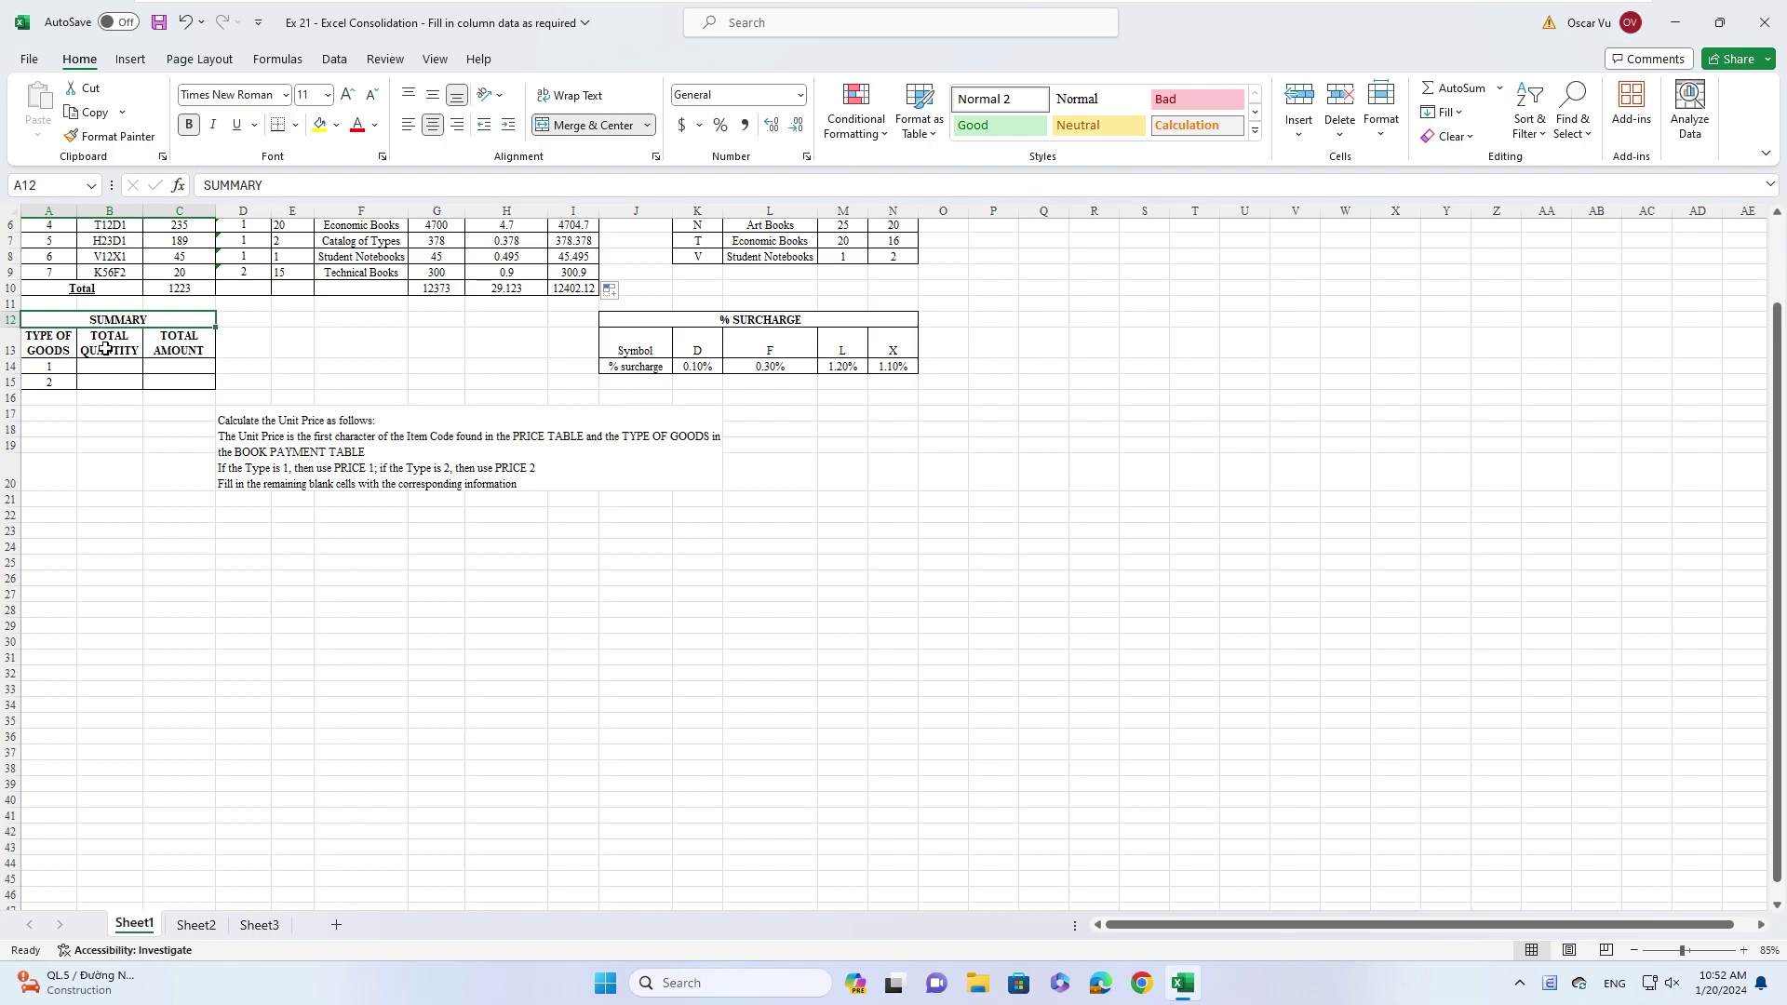
left_click(113, 367)
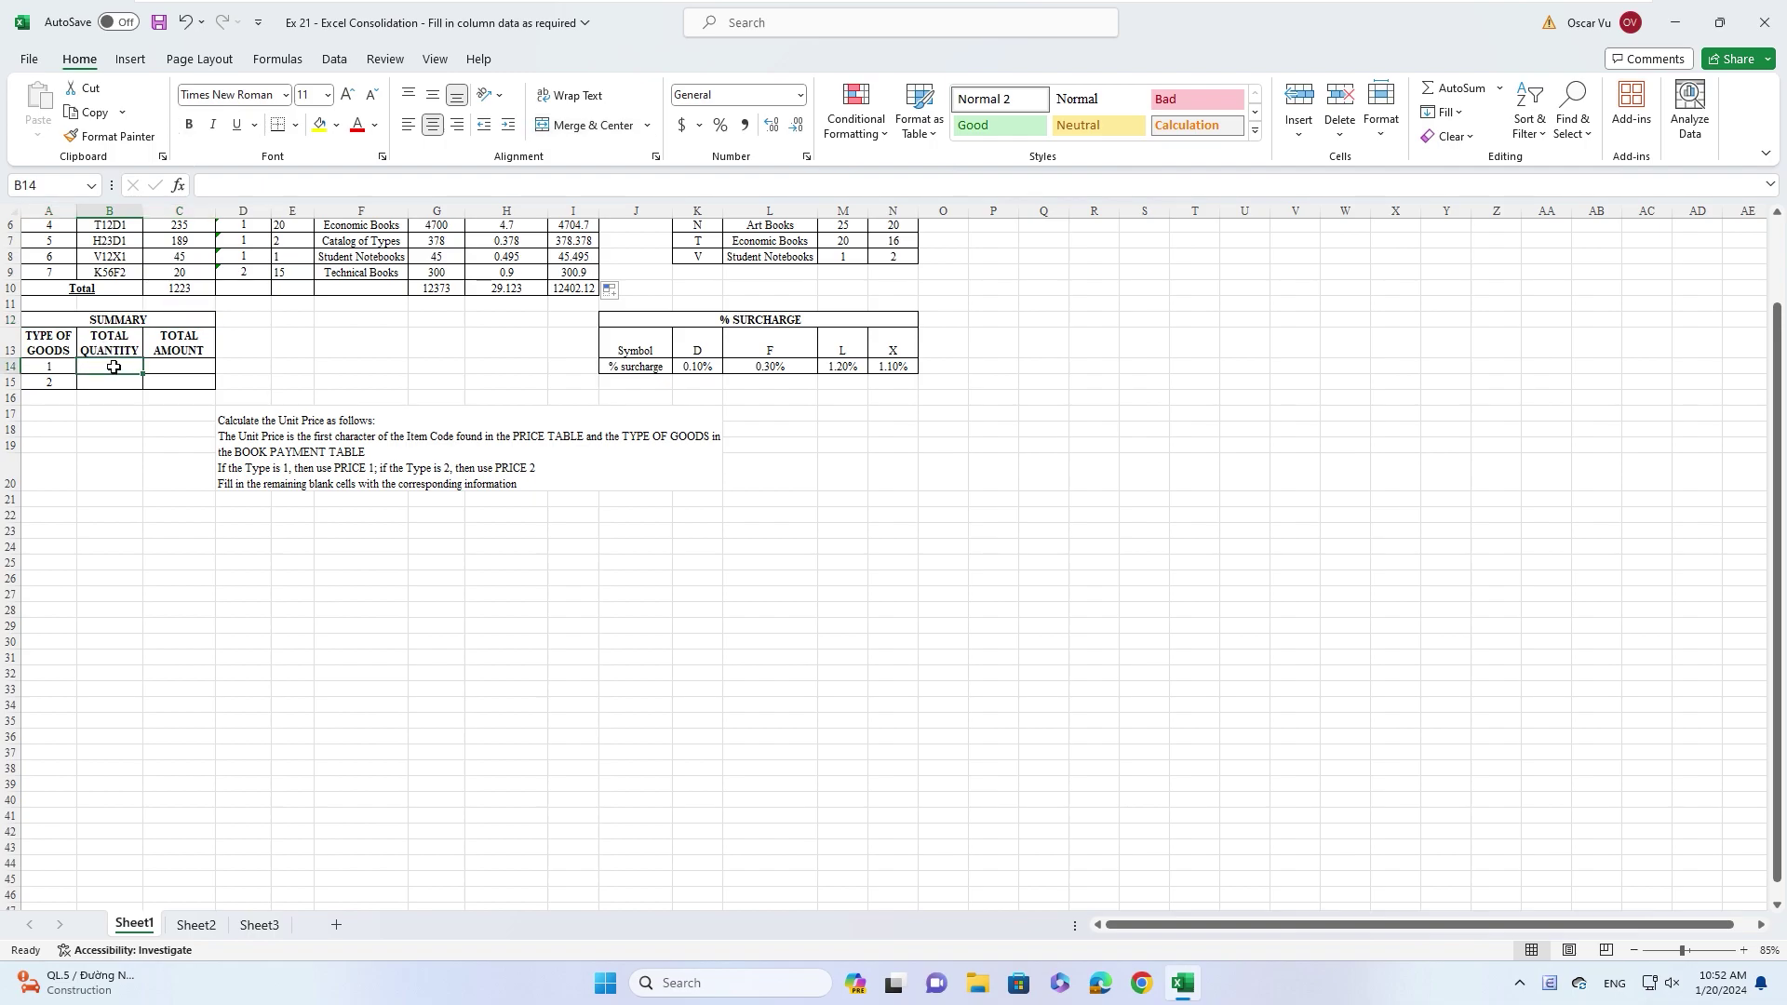
left_click(178, 340)
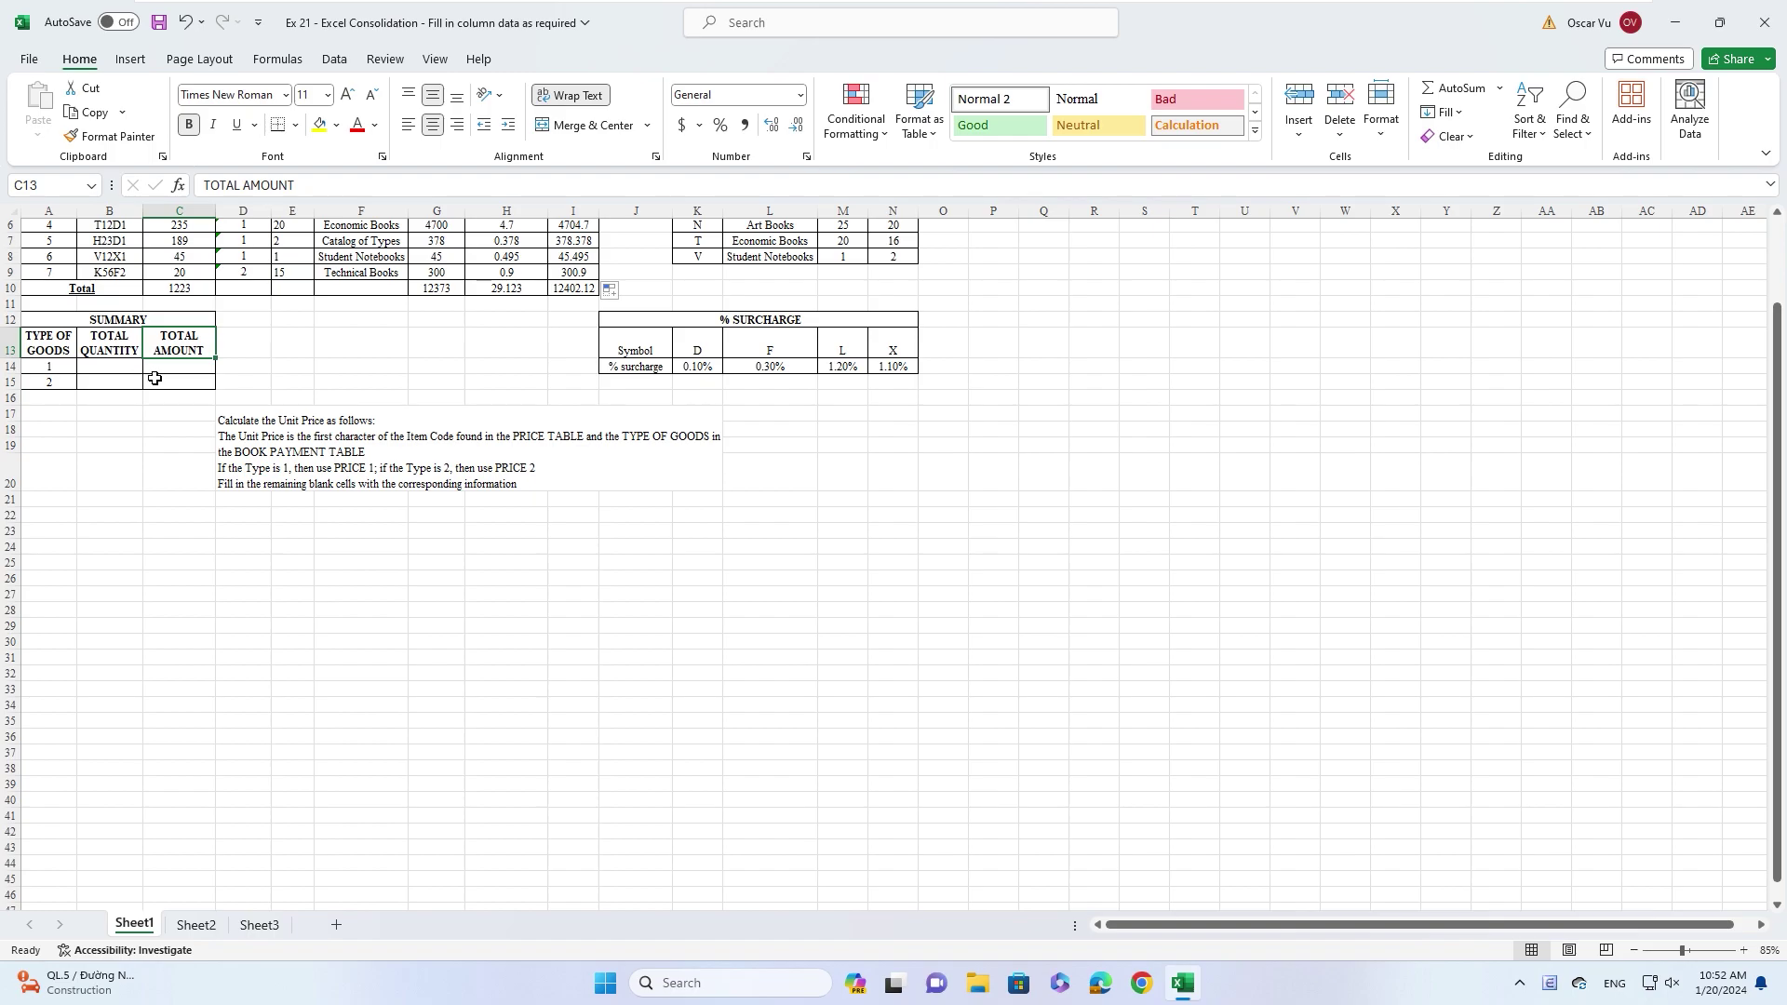
left_click(118, 365)
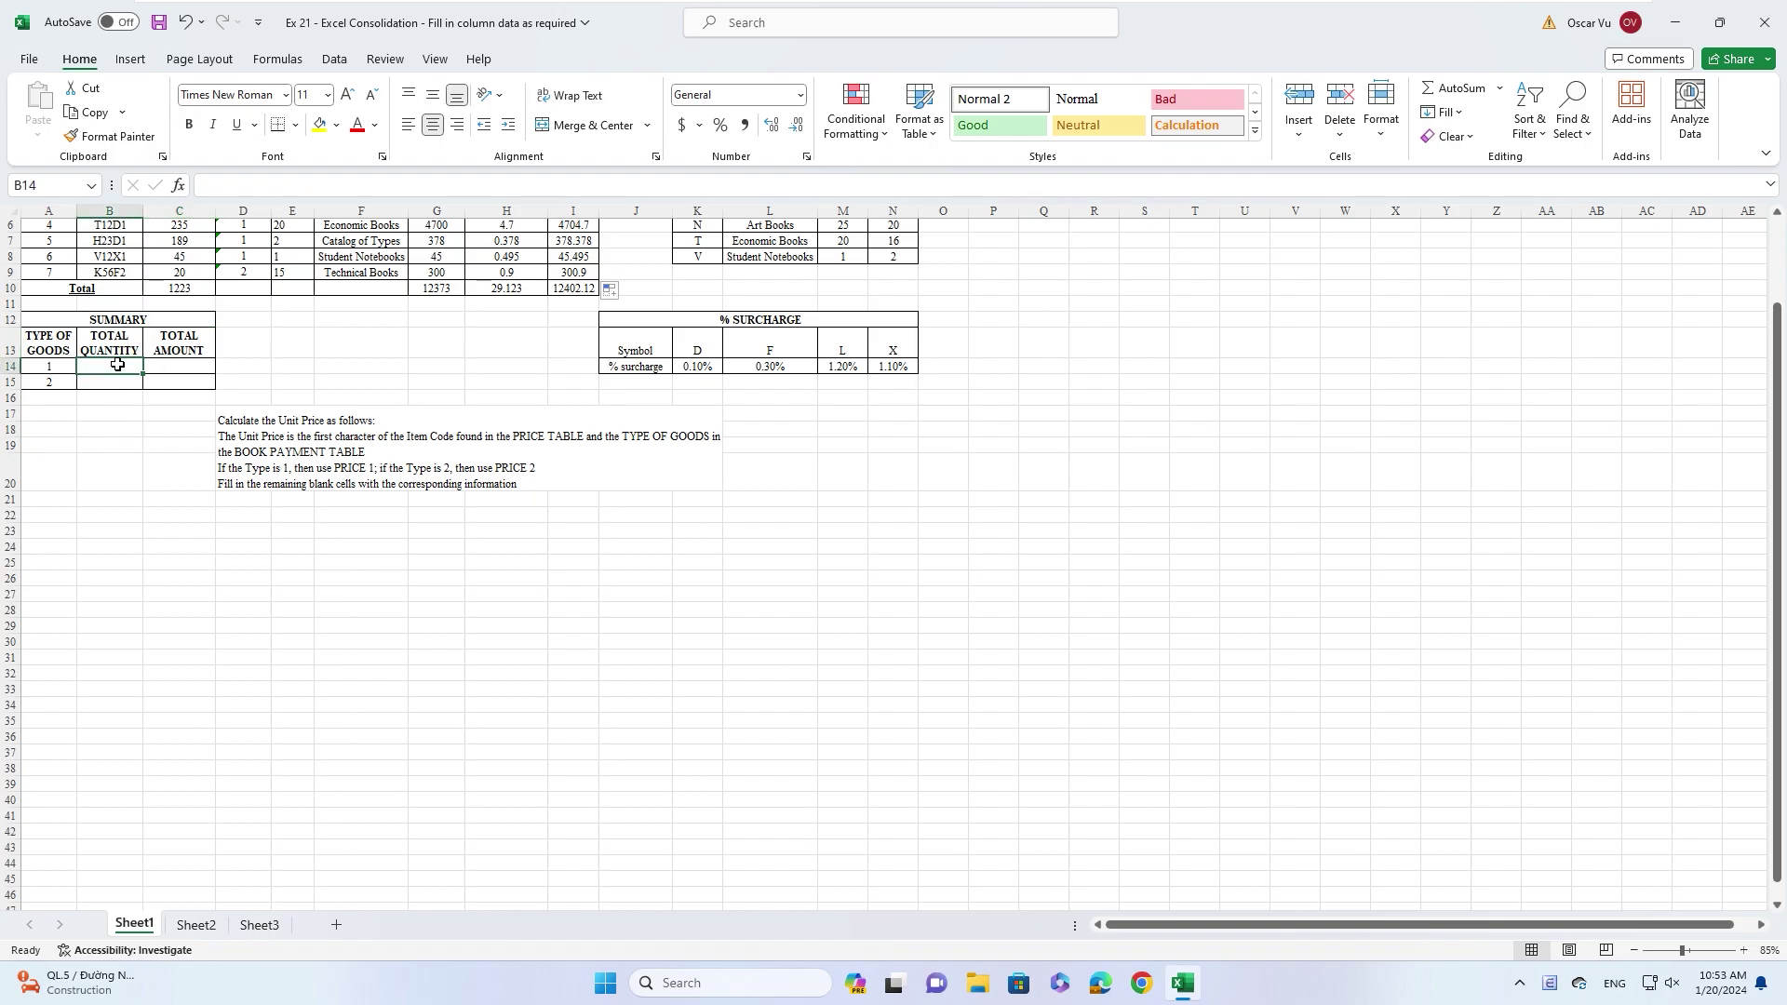
- Enter =SUMIFS($C$3:$C$9,$D$3:$D$9,A14) in B14 for the type 1 quantity
type("=")
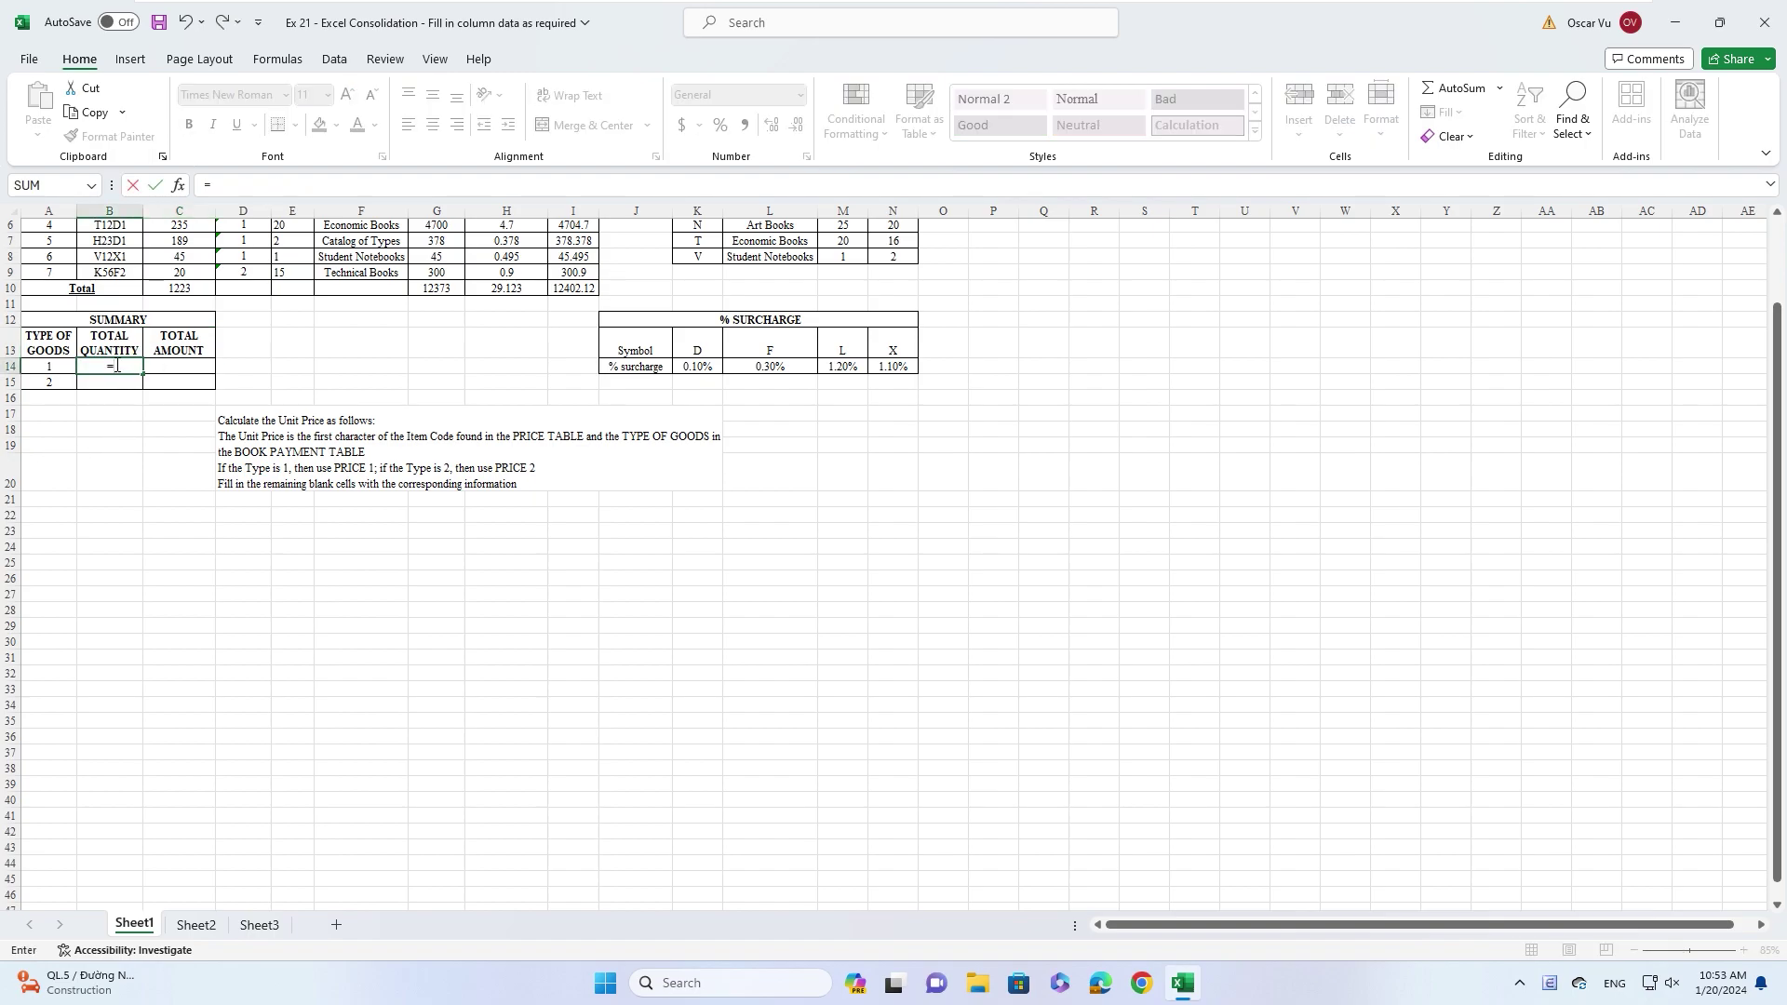
type("sumi")
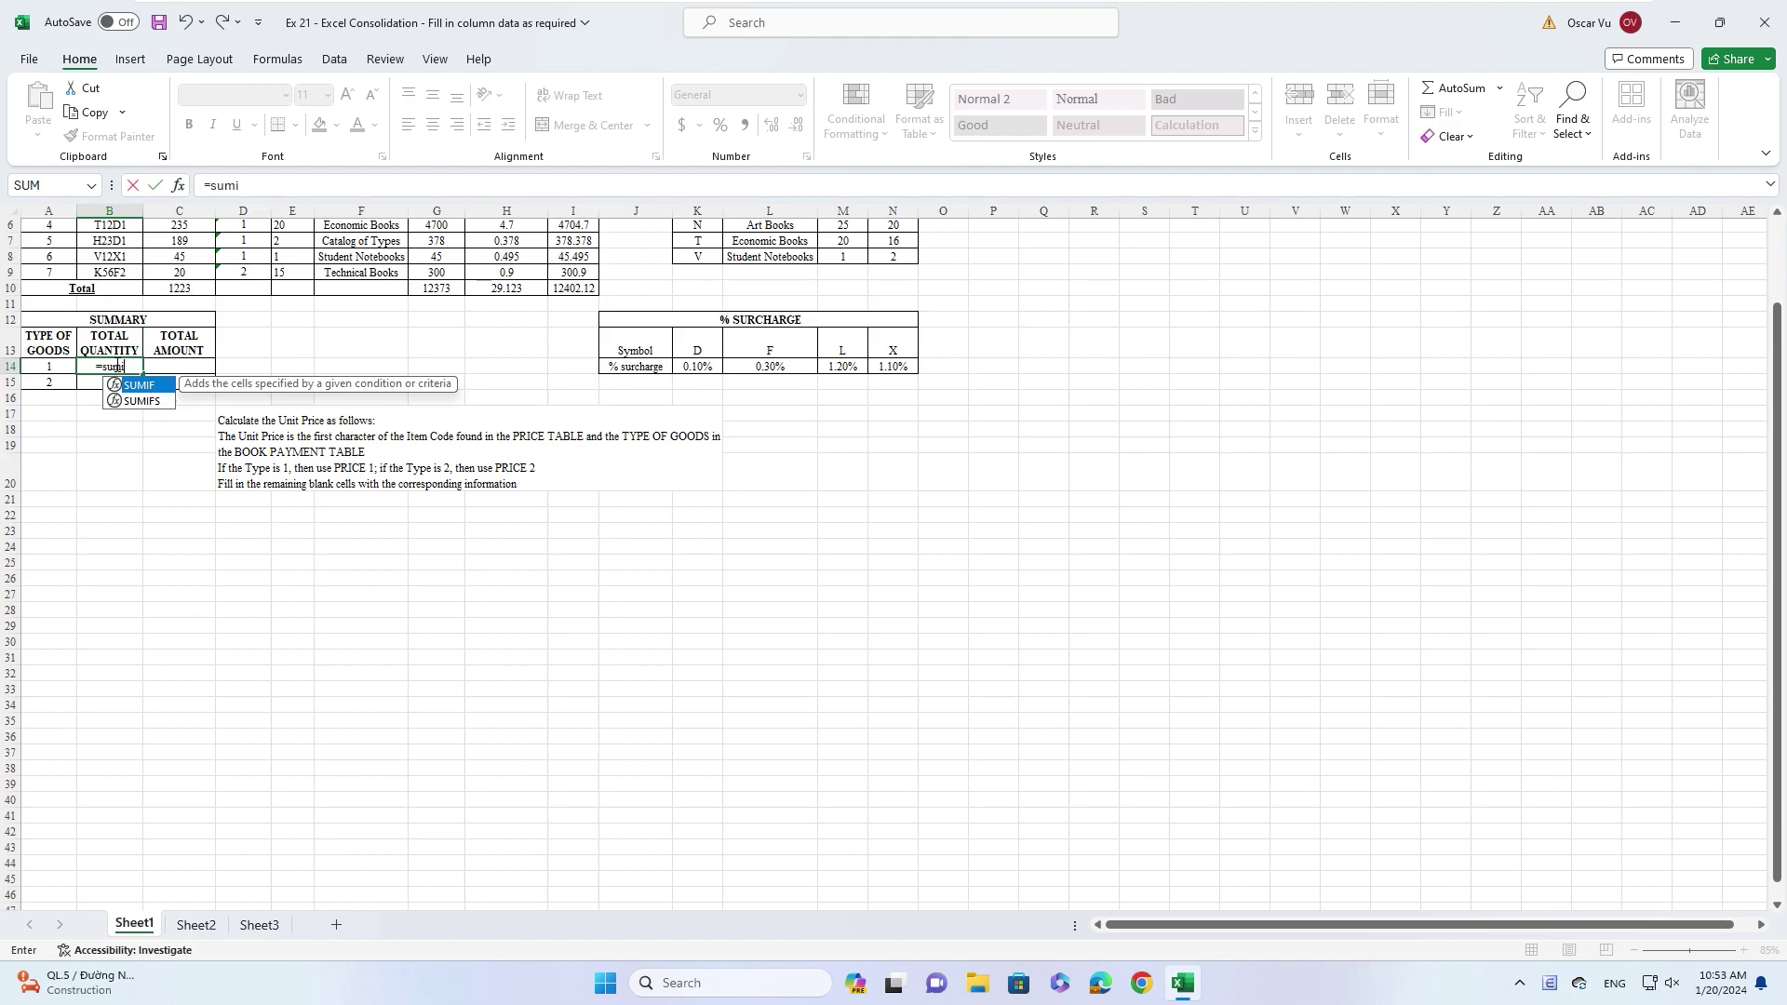
type("fs(")
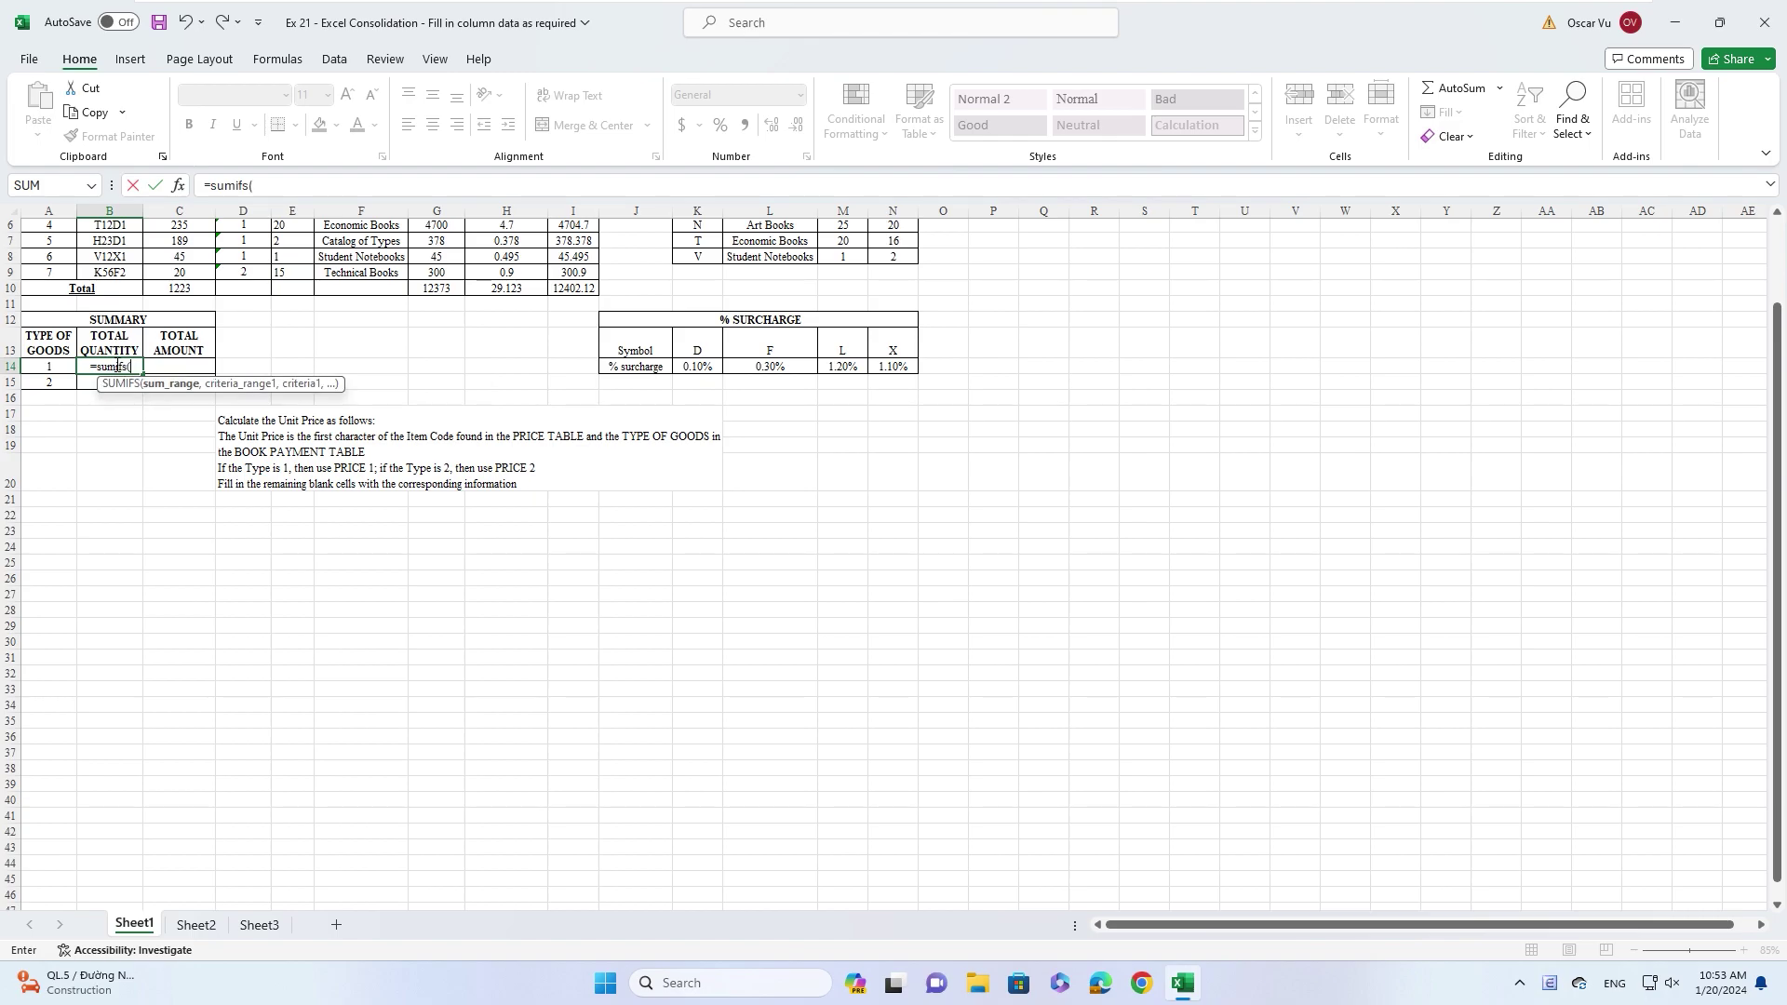
scroll(117, 365, "up", 2)
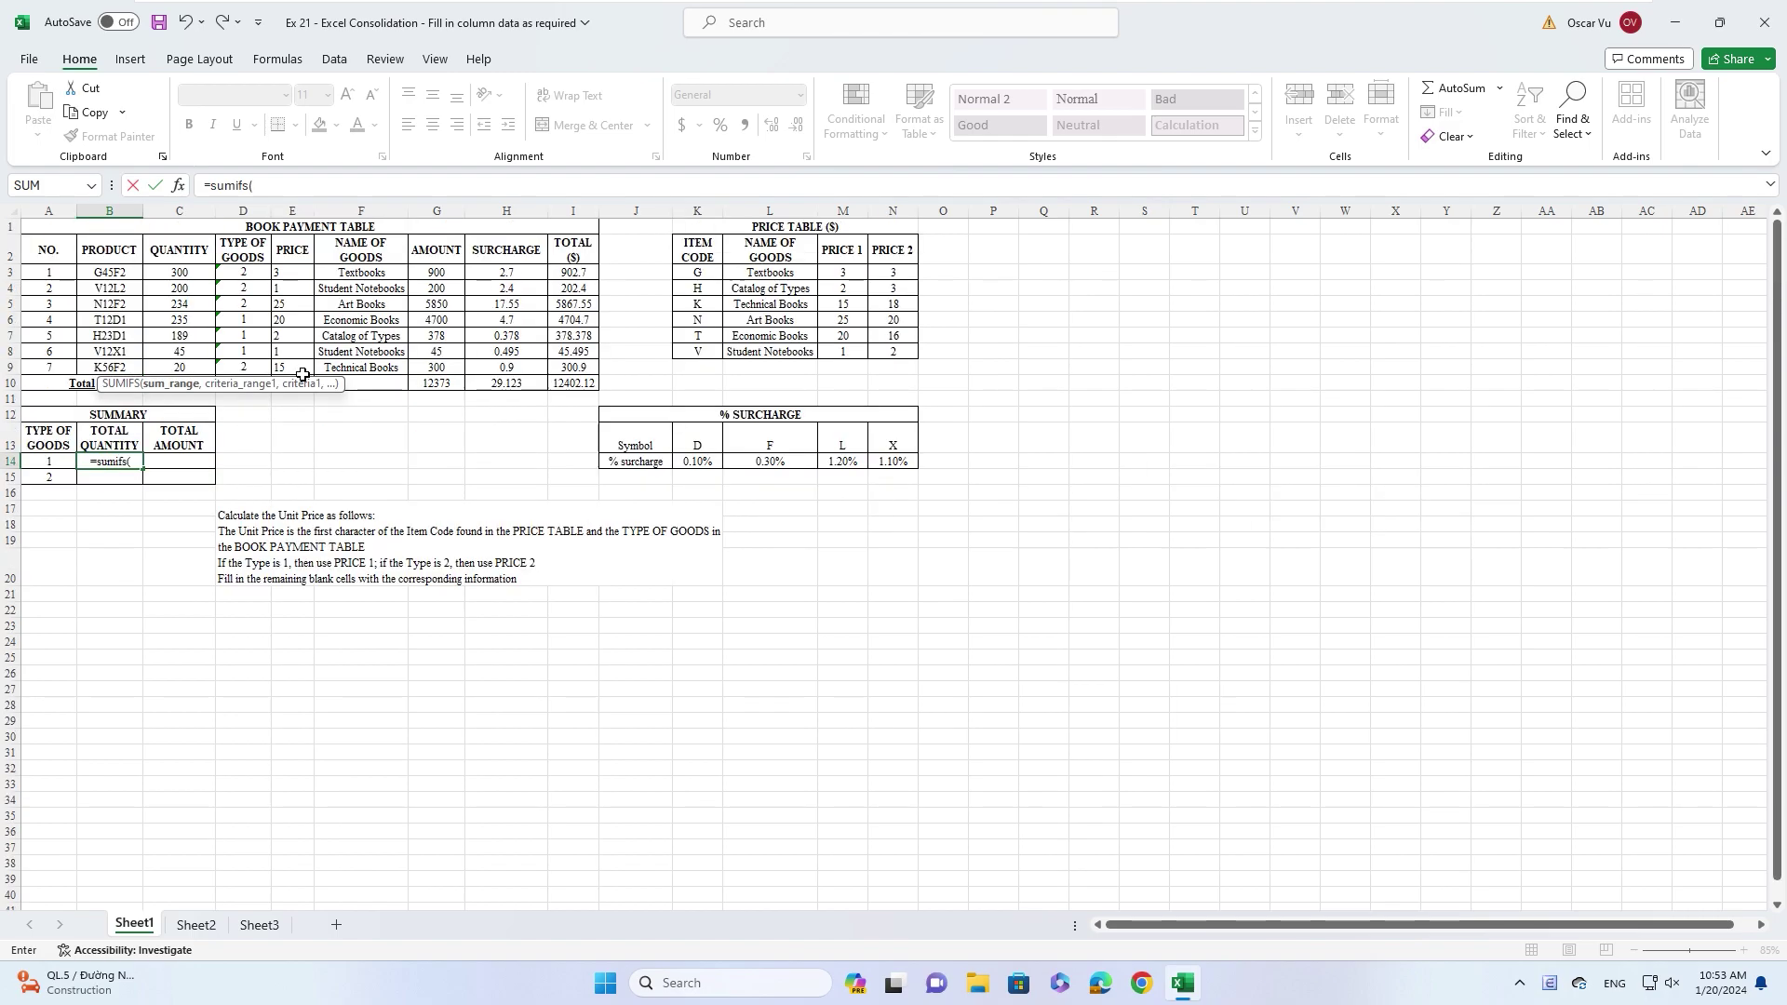
left_click(186, 270)
left_click_drag(186, 270, 178, 363)
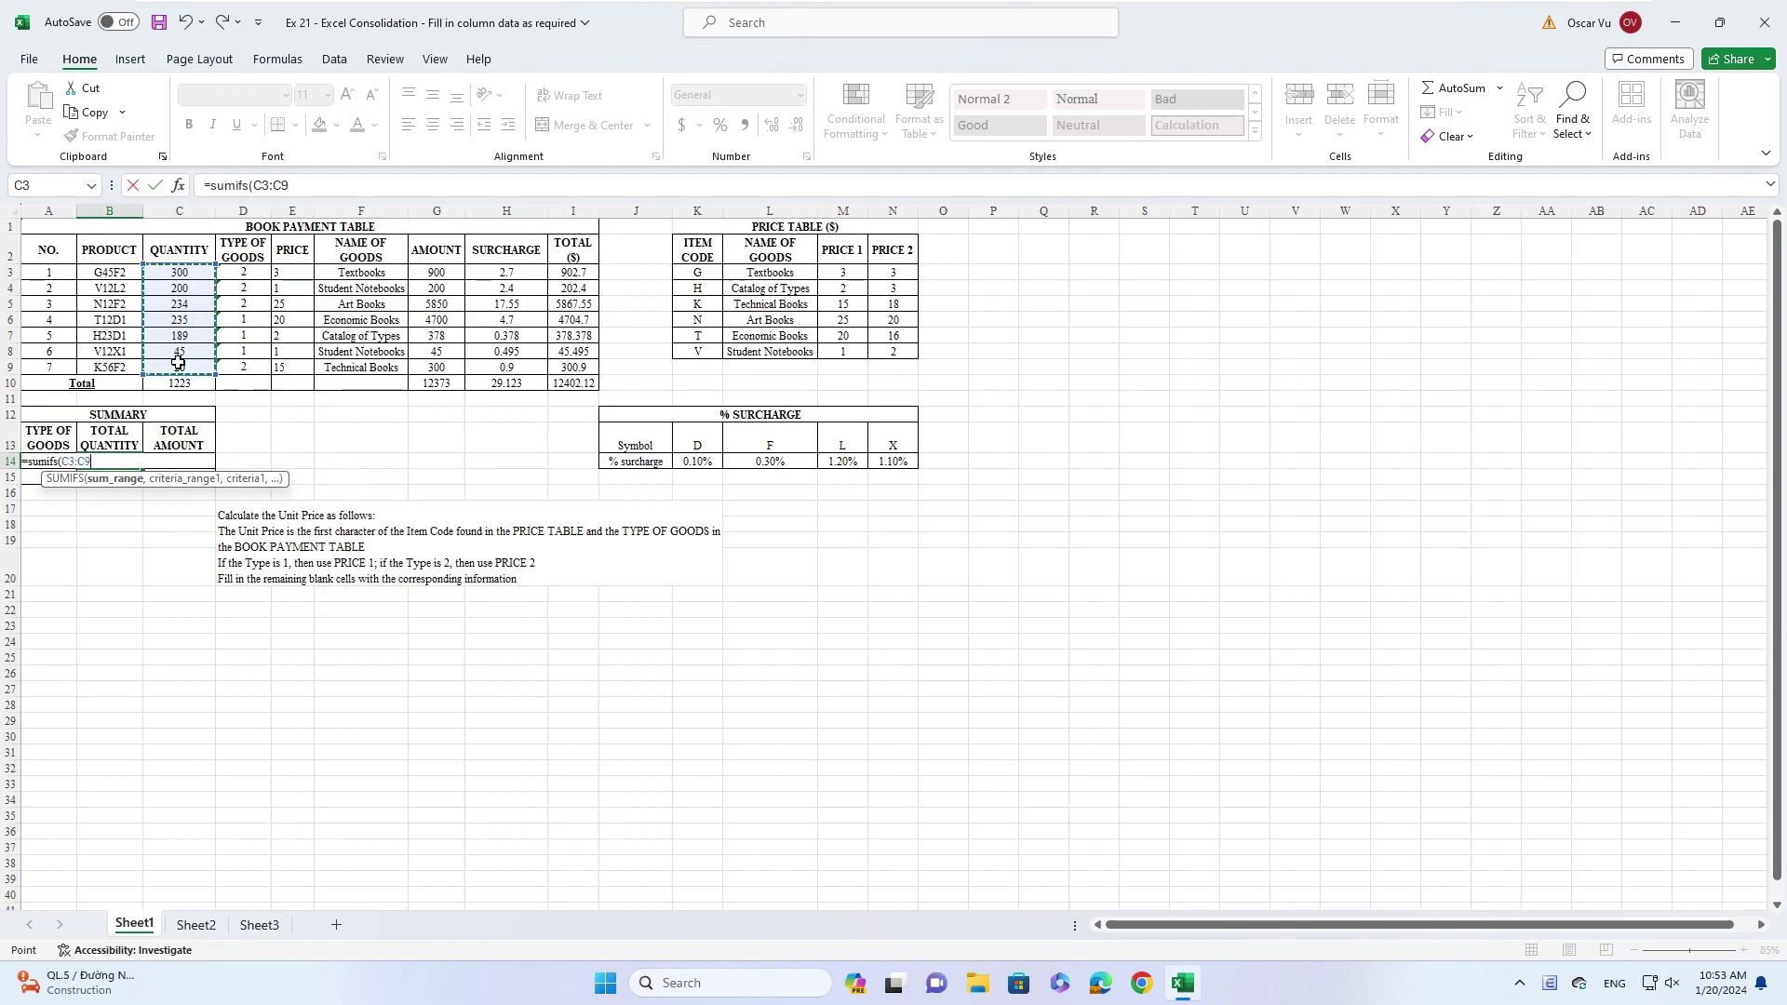
key("F4")
type("$C$9,")
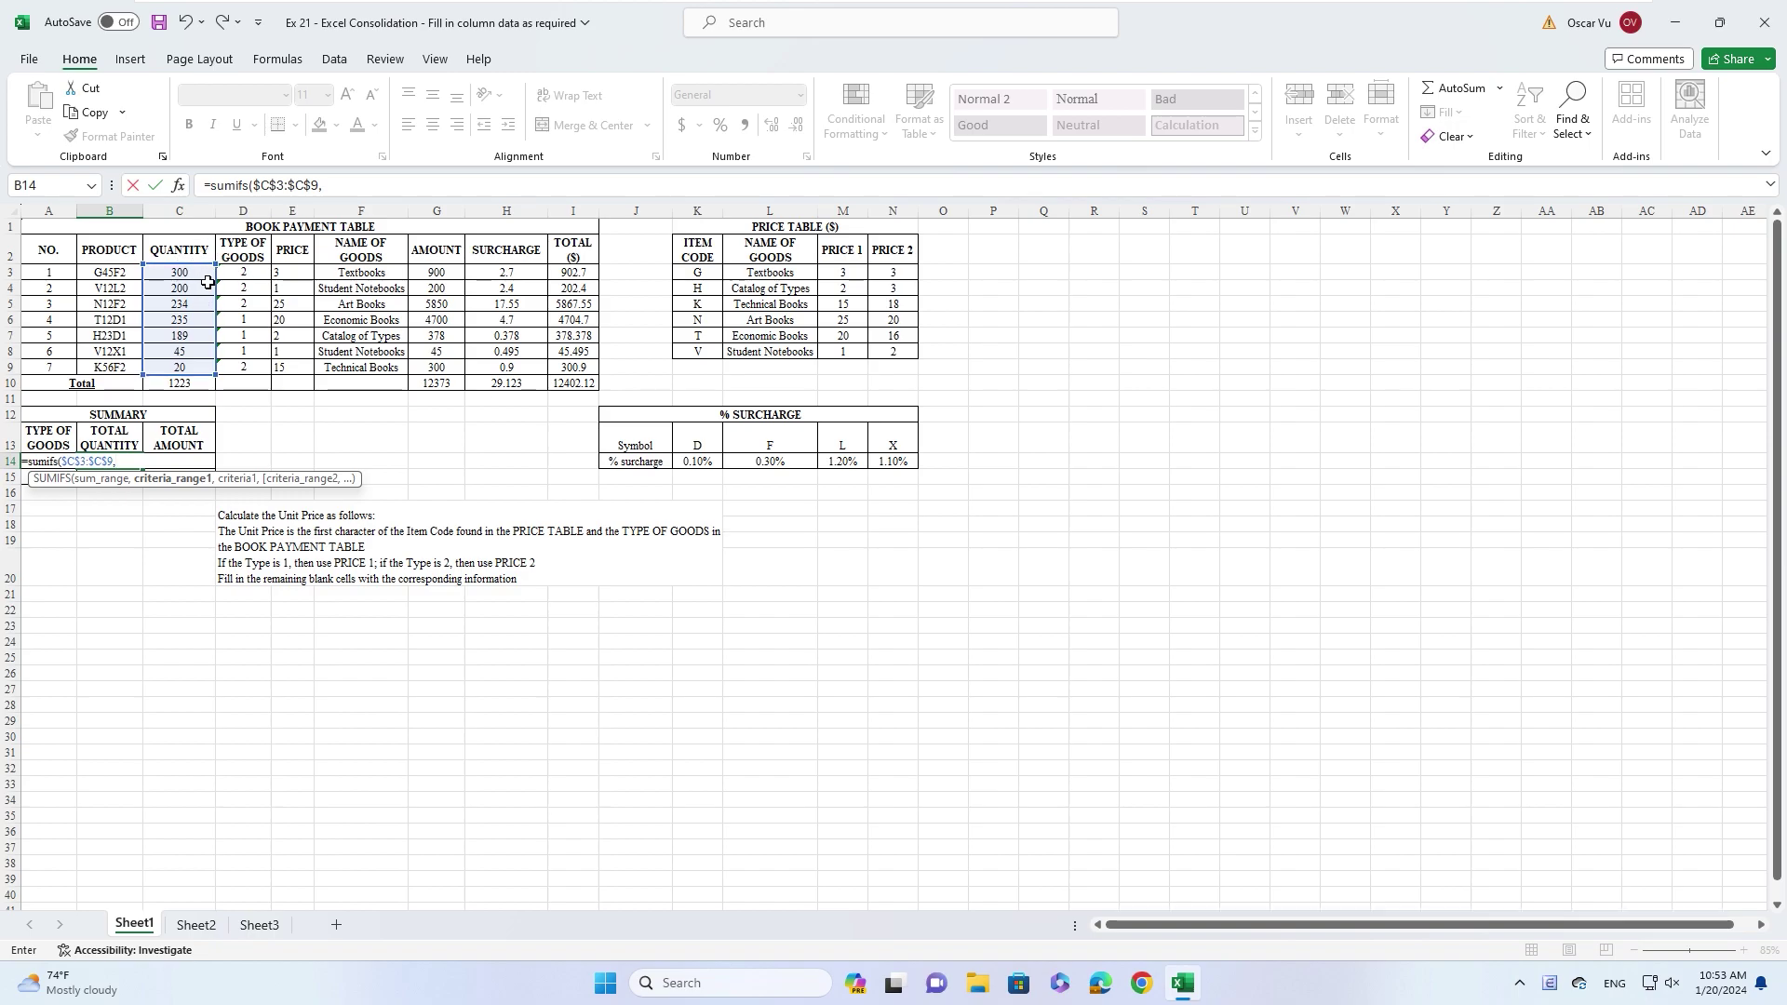
left_click_drag(244, 271, 245, 366)
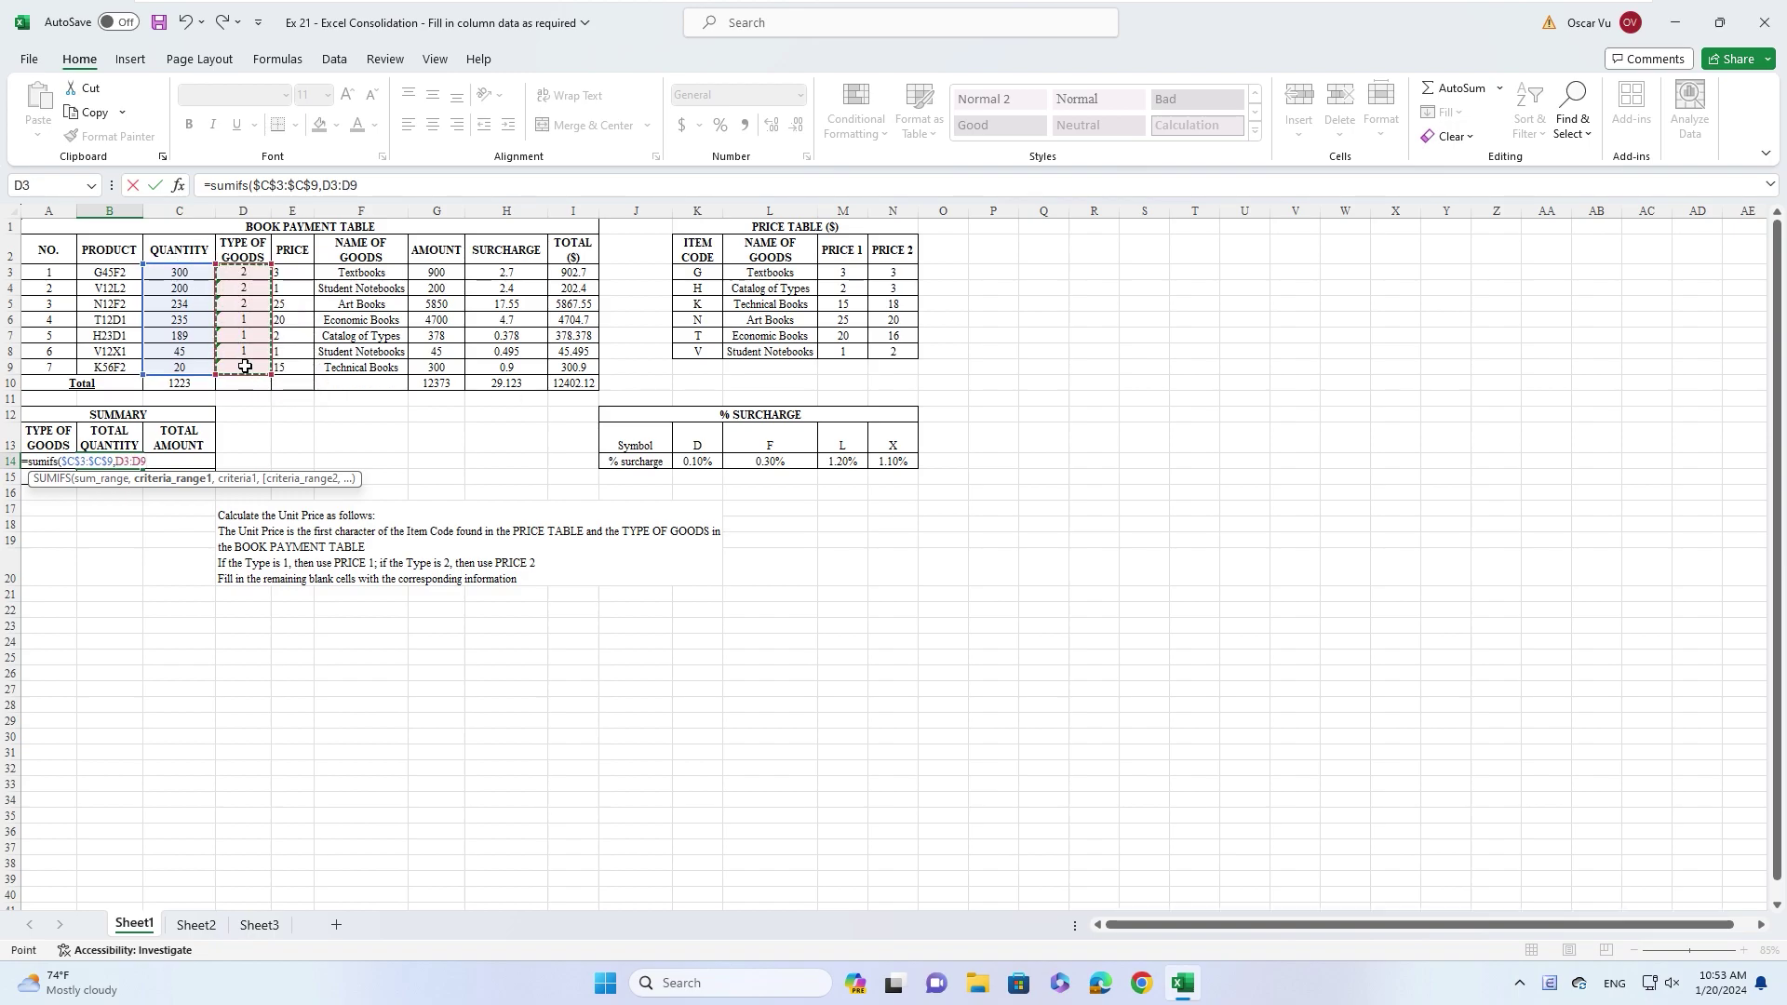
key("F4")
type("$D$9,")
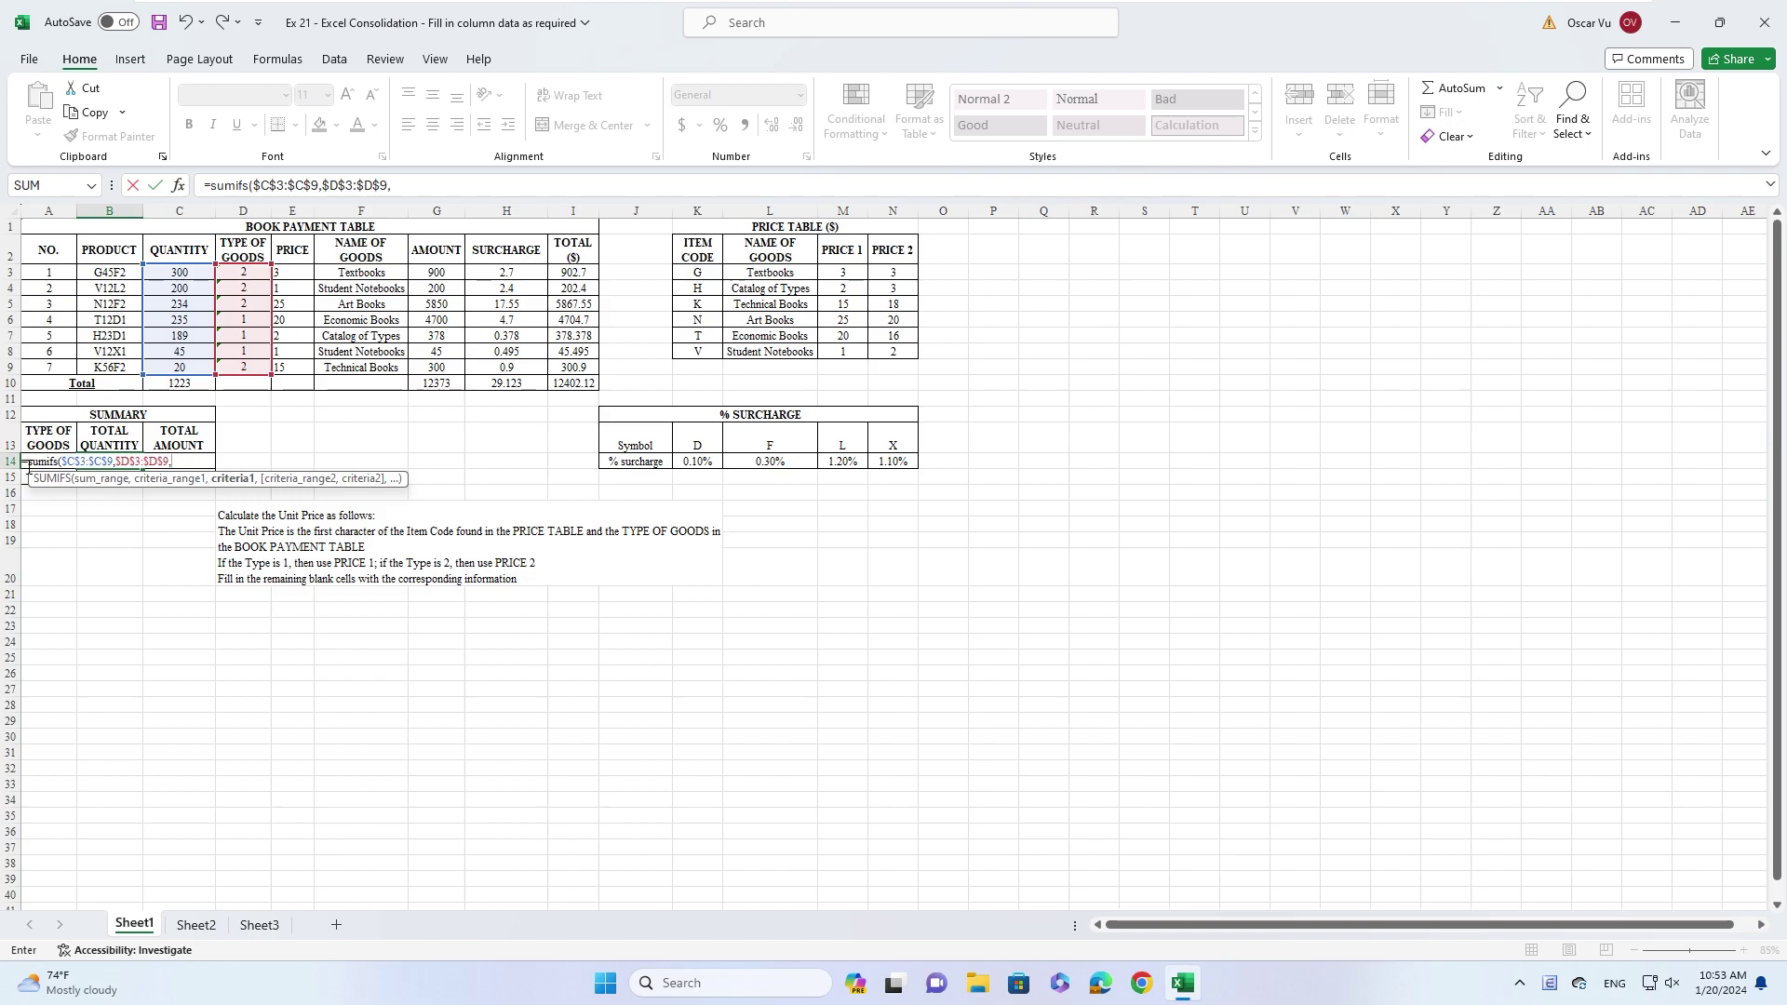
left_click(37, 462)
type(")")
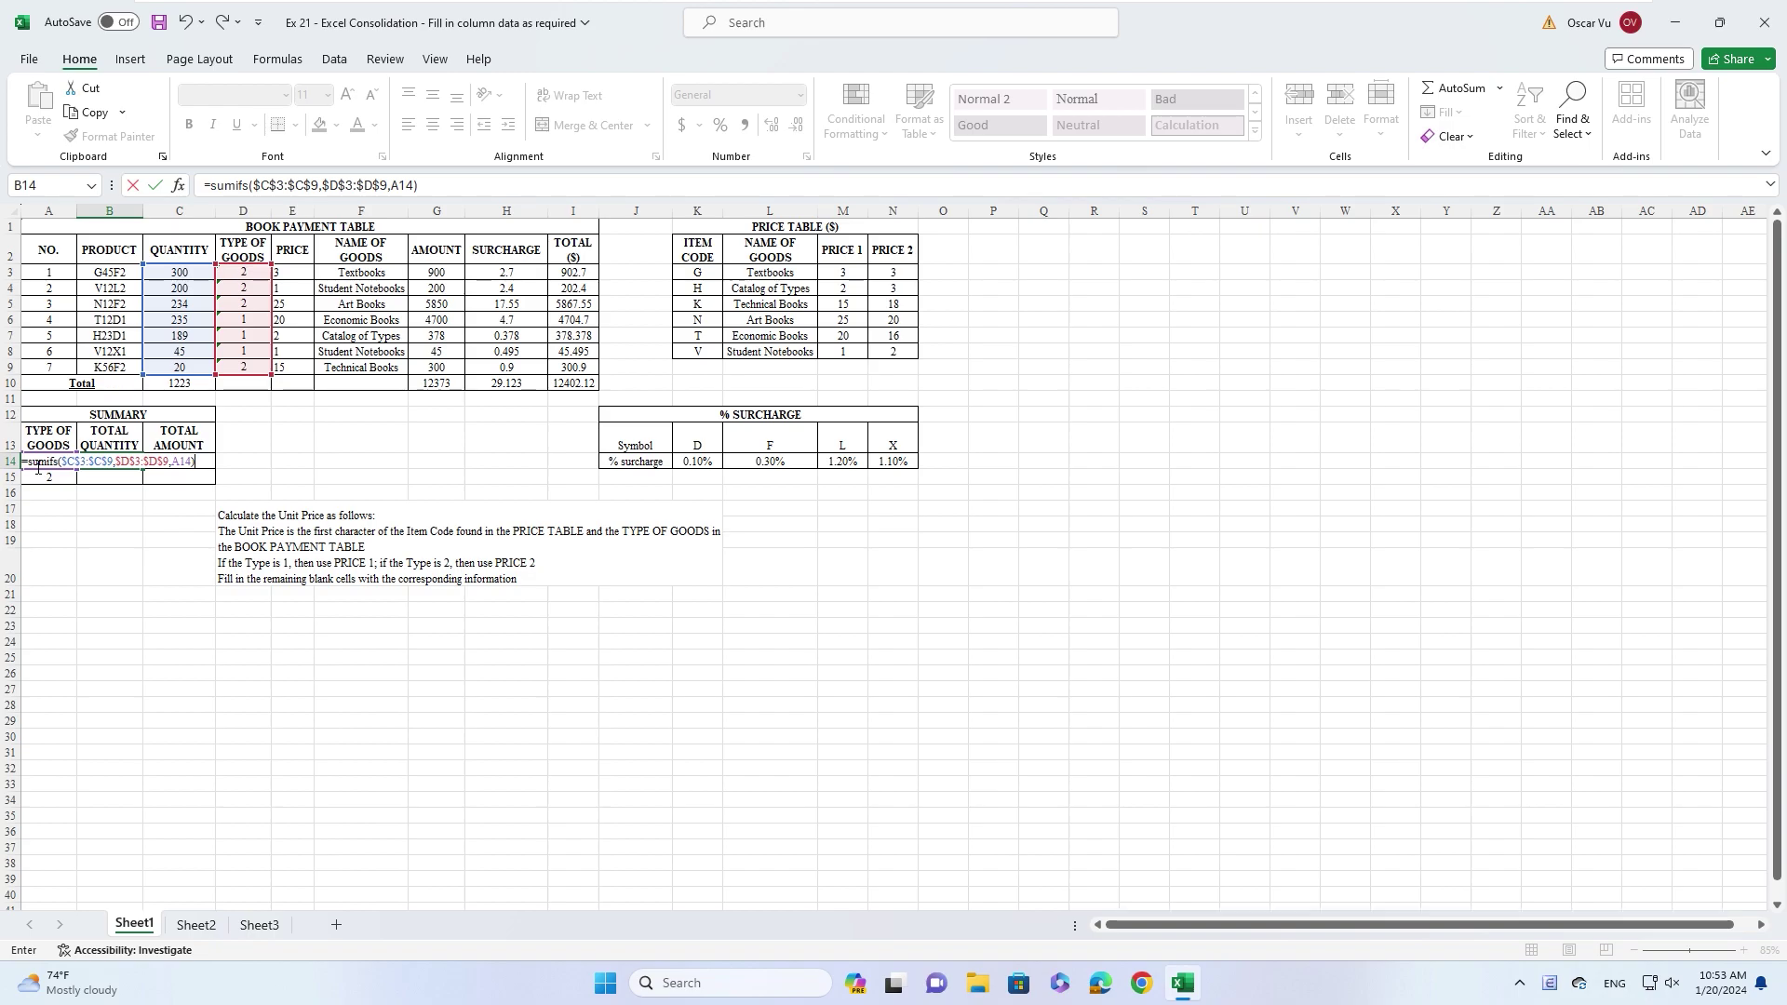
key("Return")
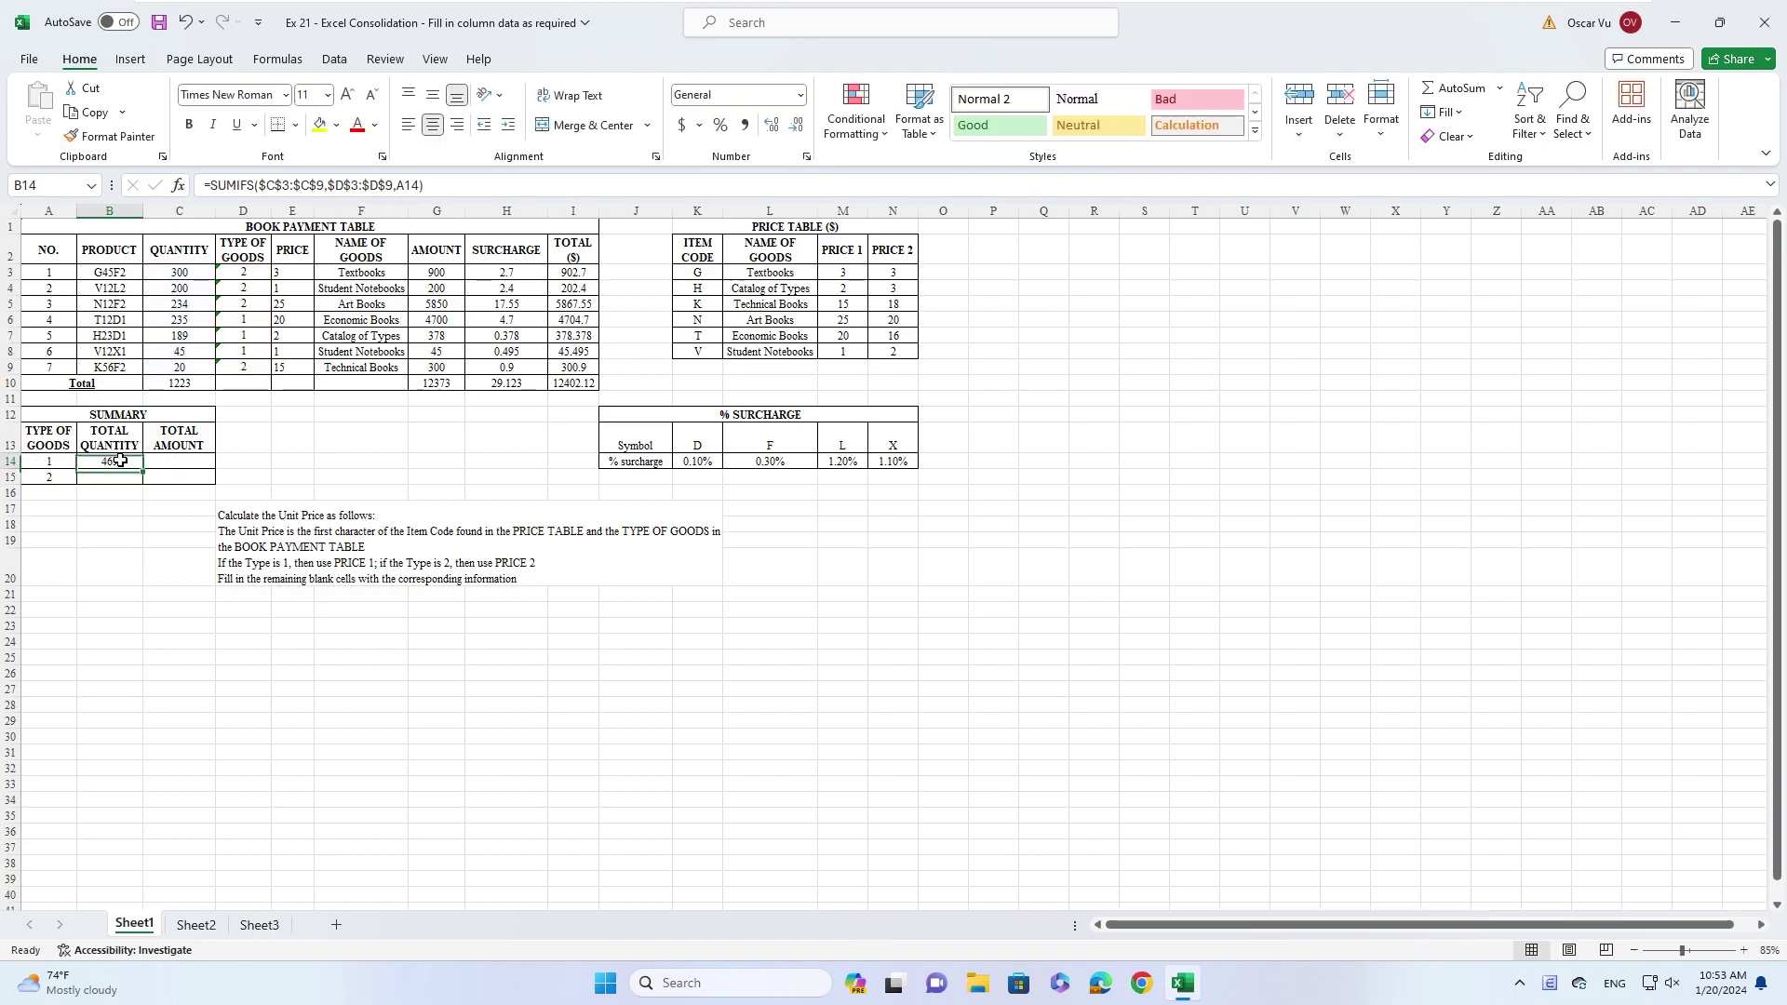
- Copy the formula into B15 and recheck its arguments, giving 469 and 754
left_click_drag(112, 462, 121, 476)
key("ctrl+d")
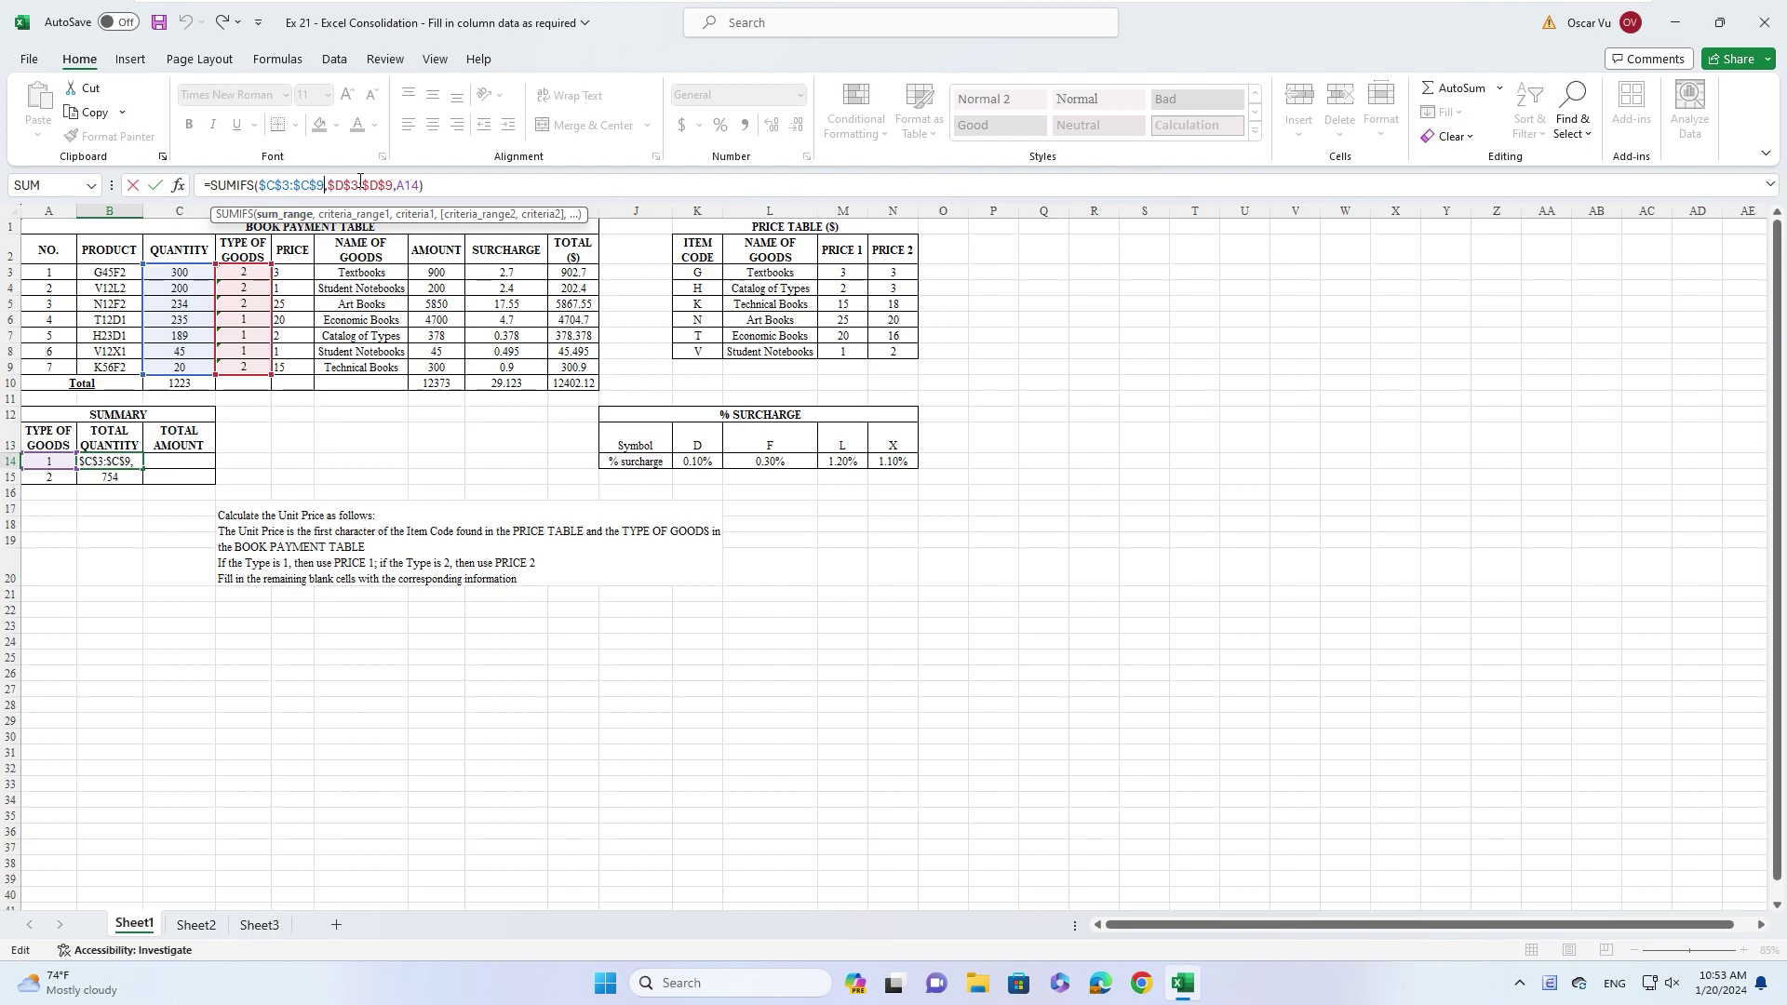
left_click(393, 188)
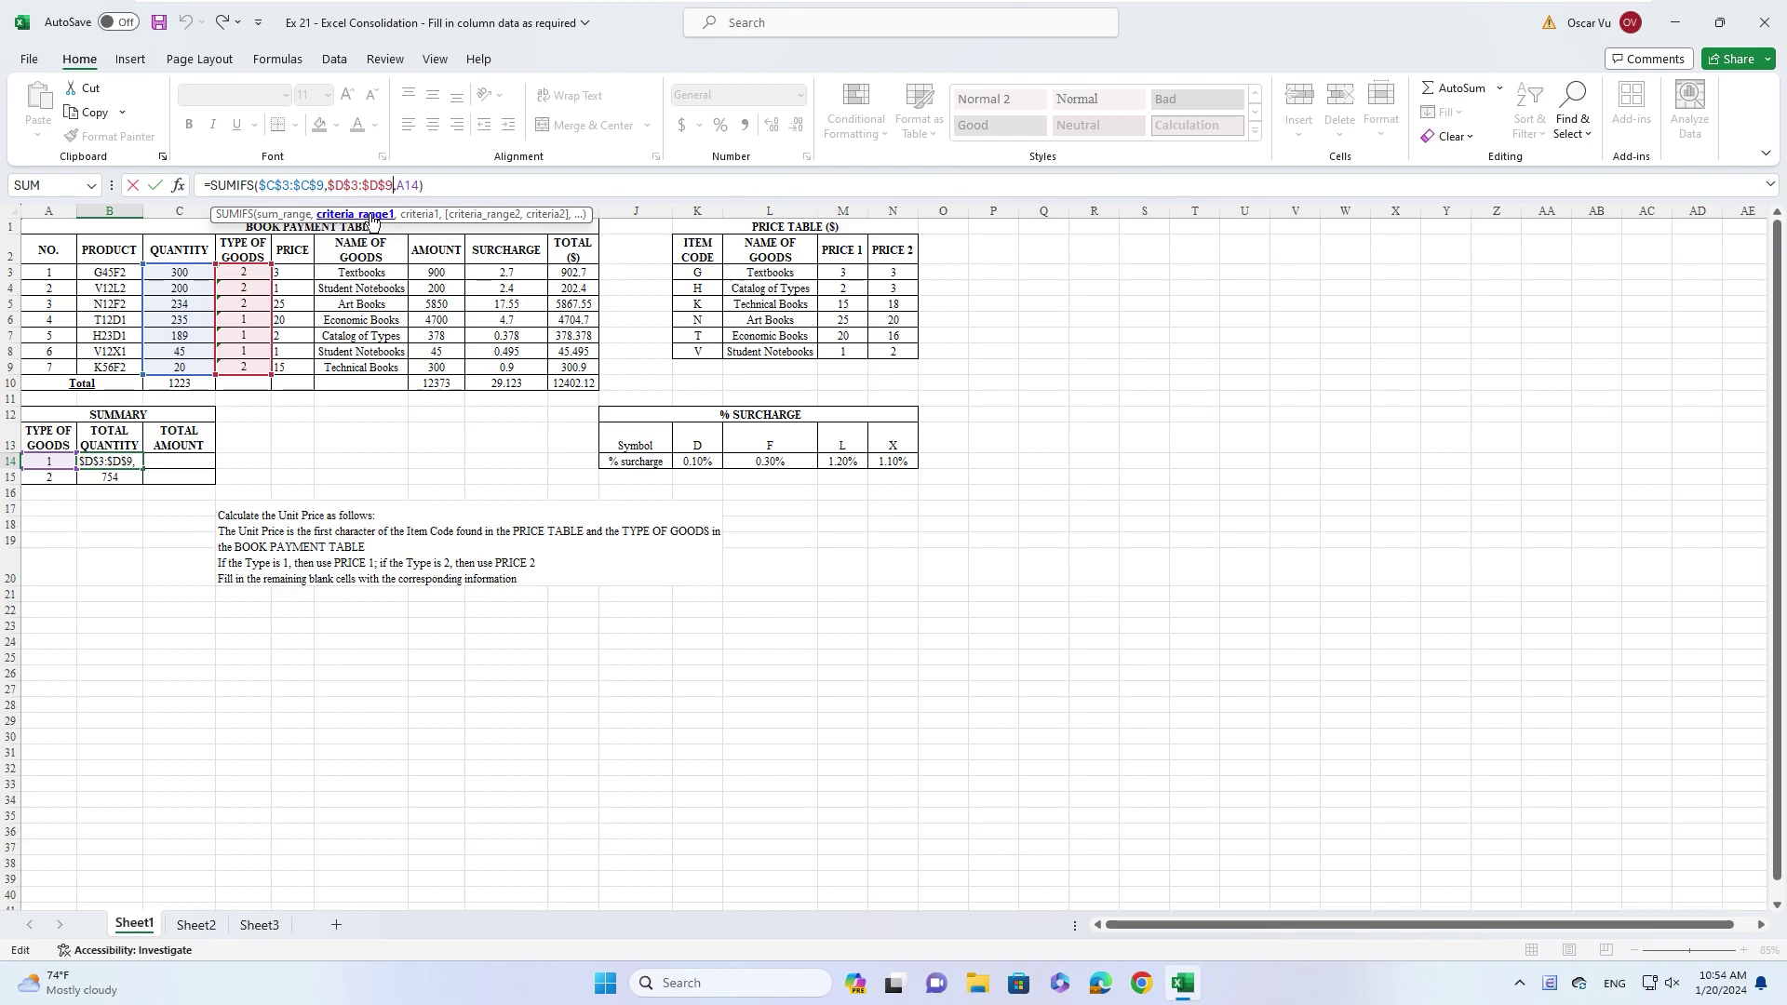
left_click(400, 185)
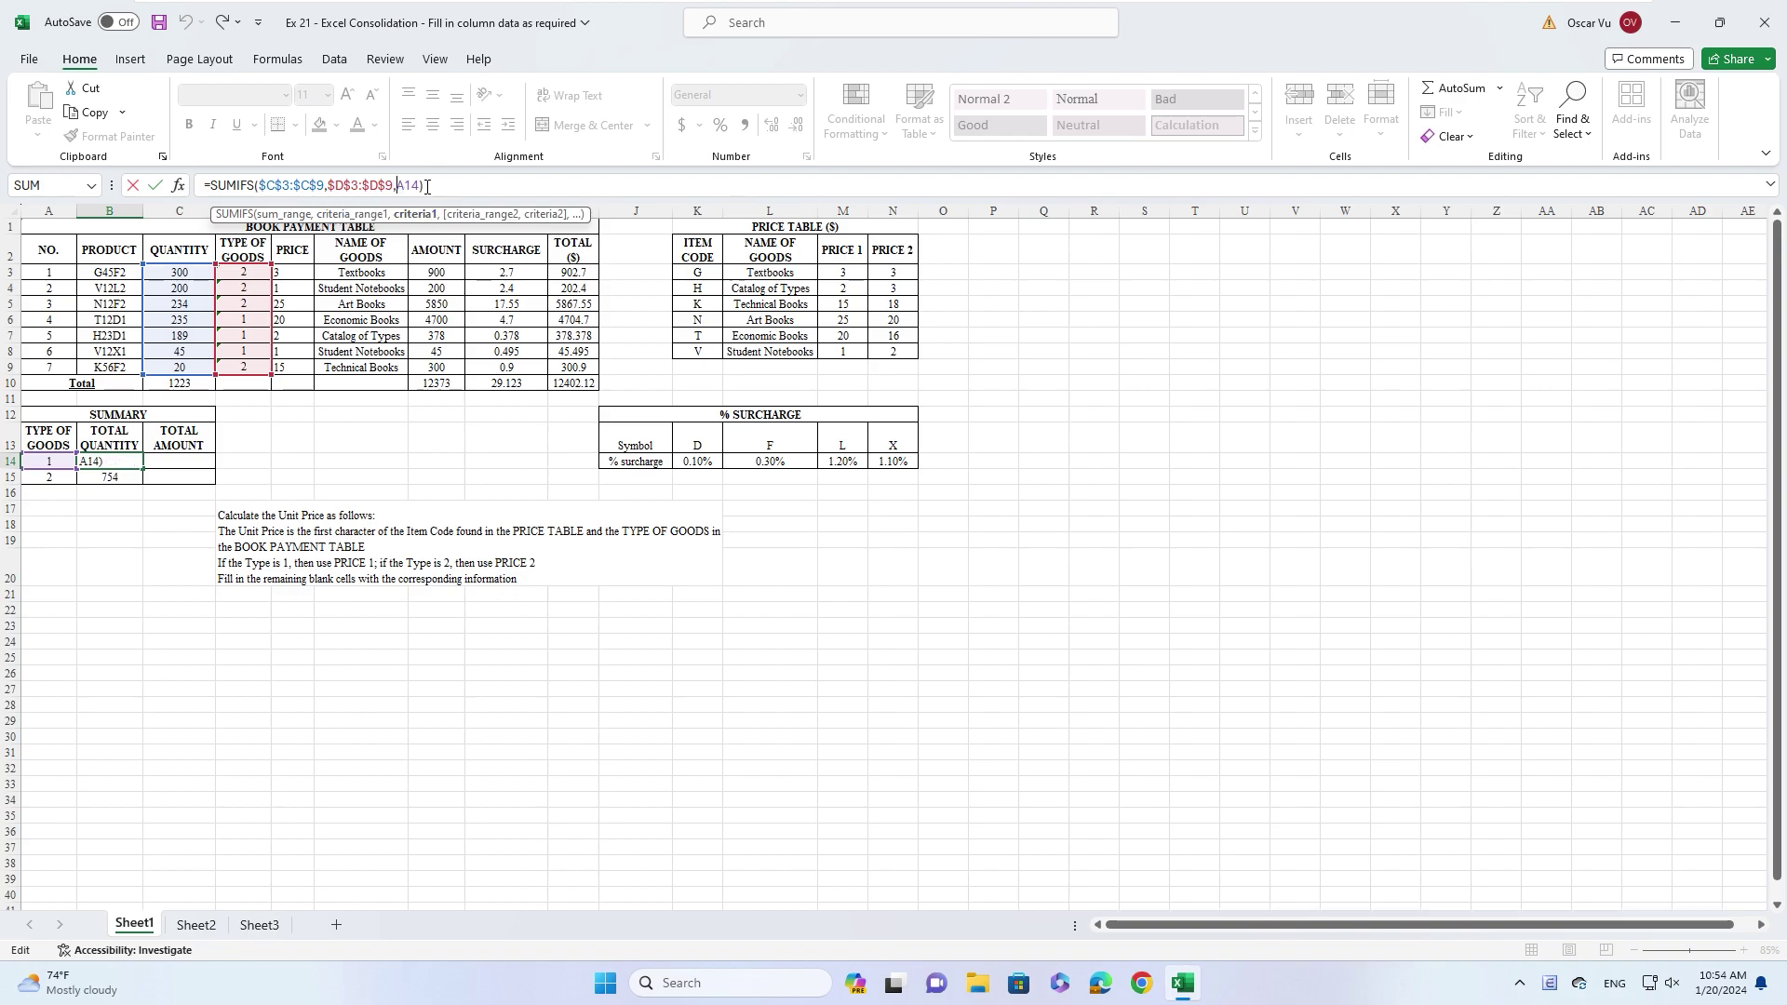
left_click(427, 186)
key("Return")
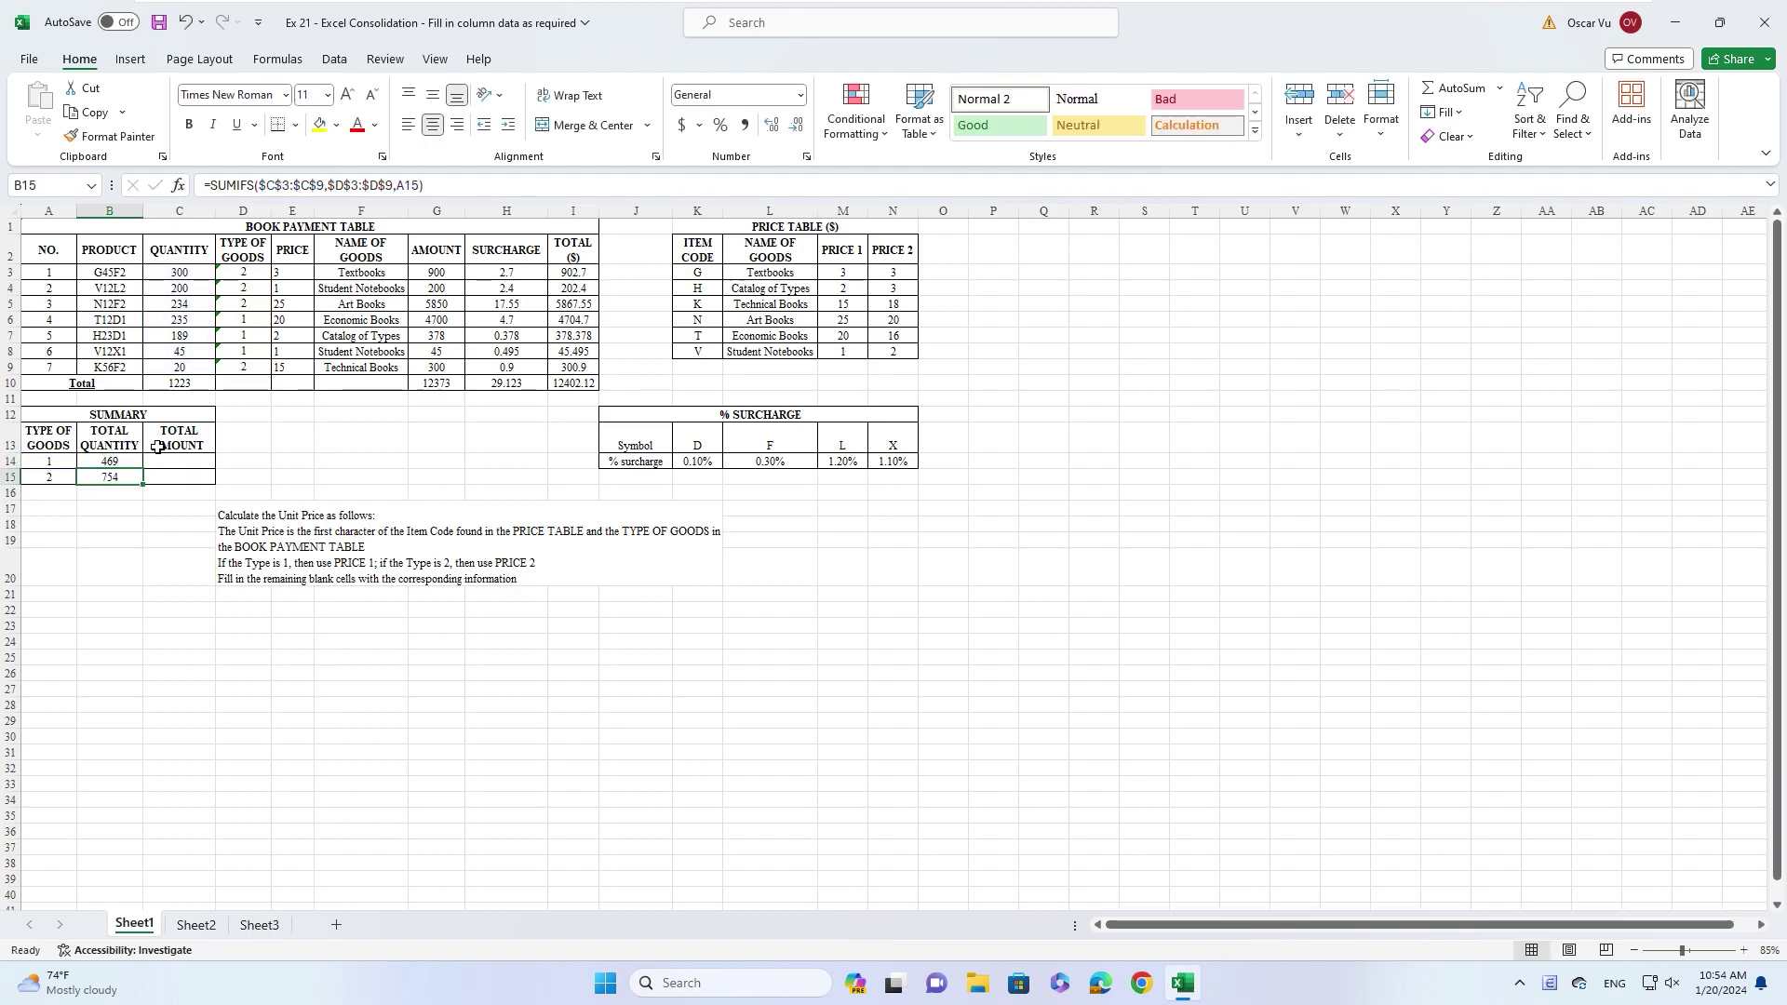
- Enter a SUMIFS in C14 summing $I$3:$I$9 where $D$3:$D$9 matches A14
left_click(174, 463)
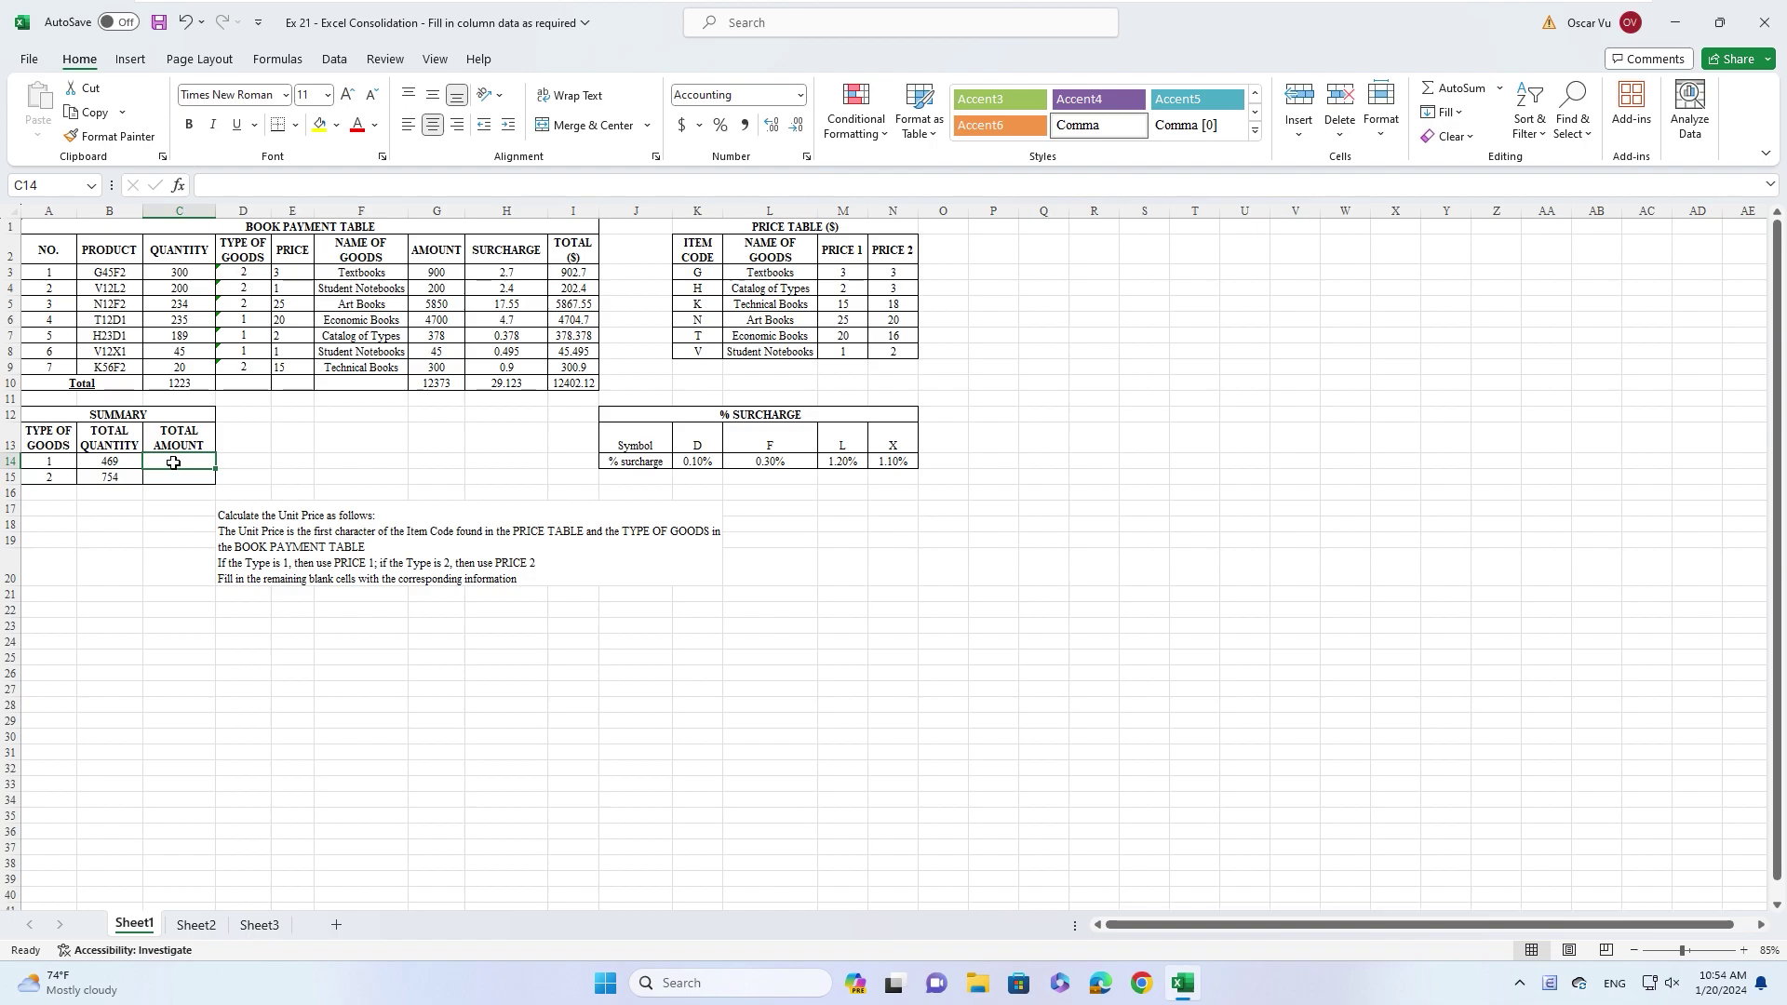
type("=sum")
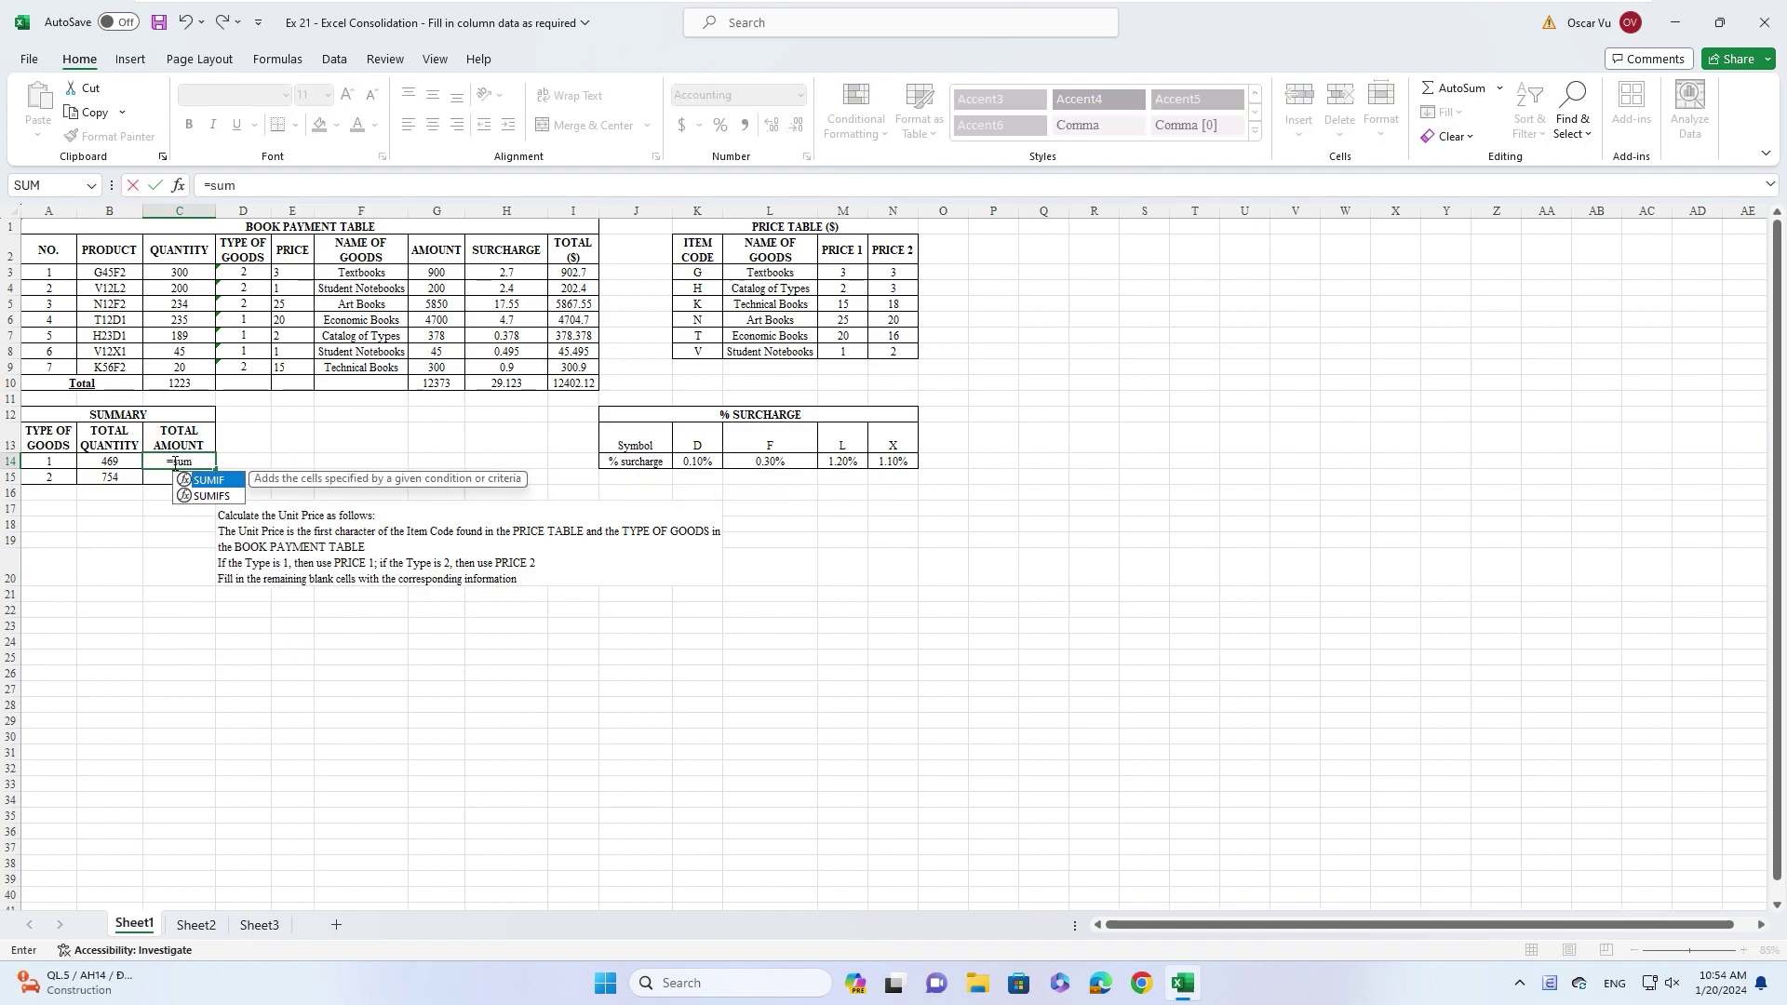
type("ifs(")
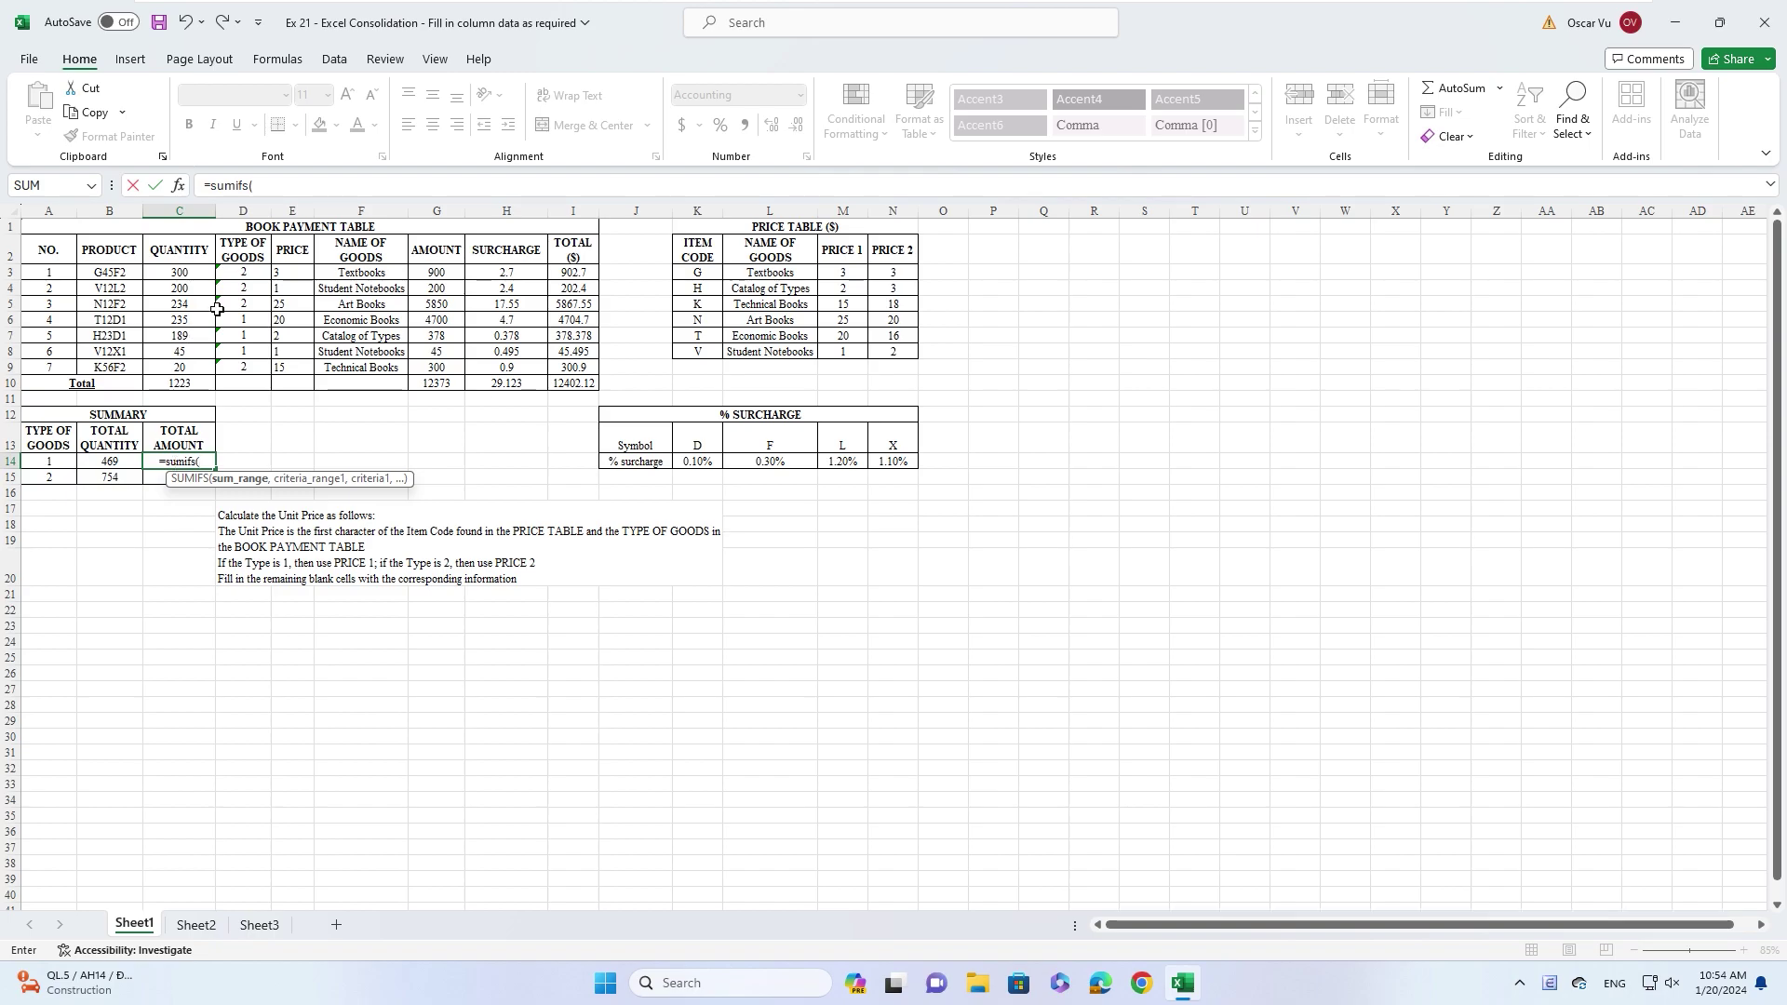
left_click_drag(561, 273, 561, 368)
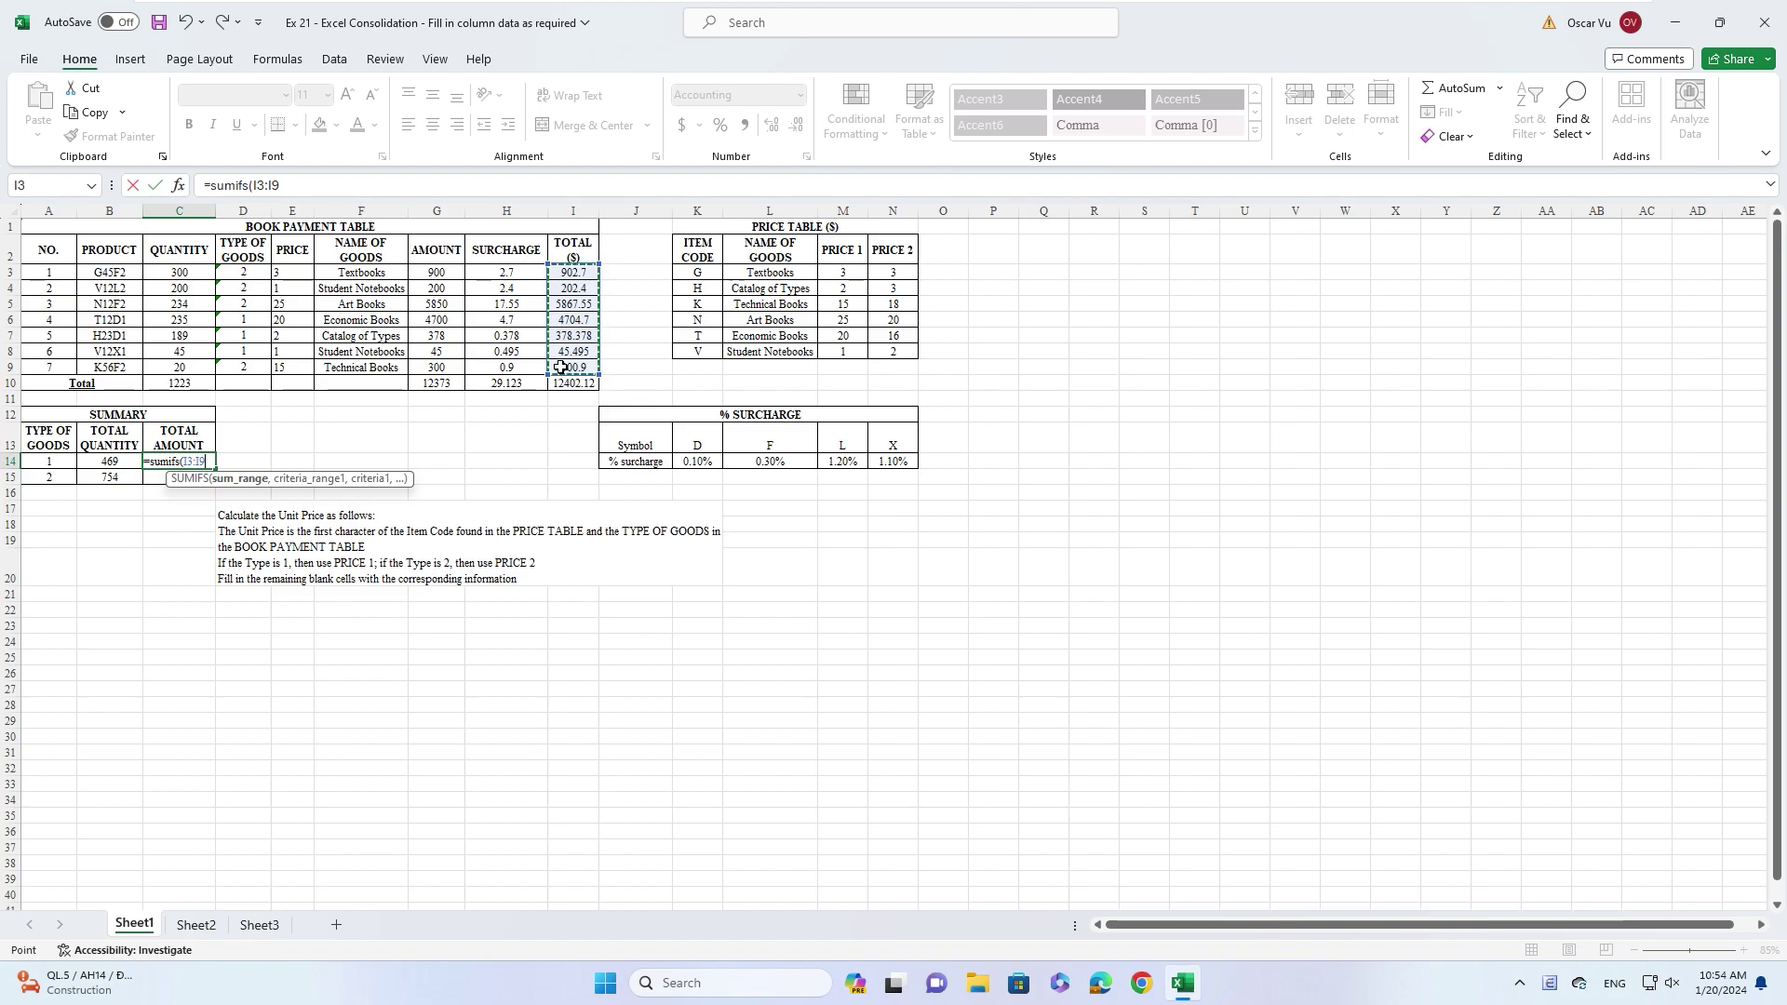
key("F4")
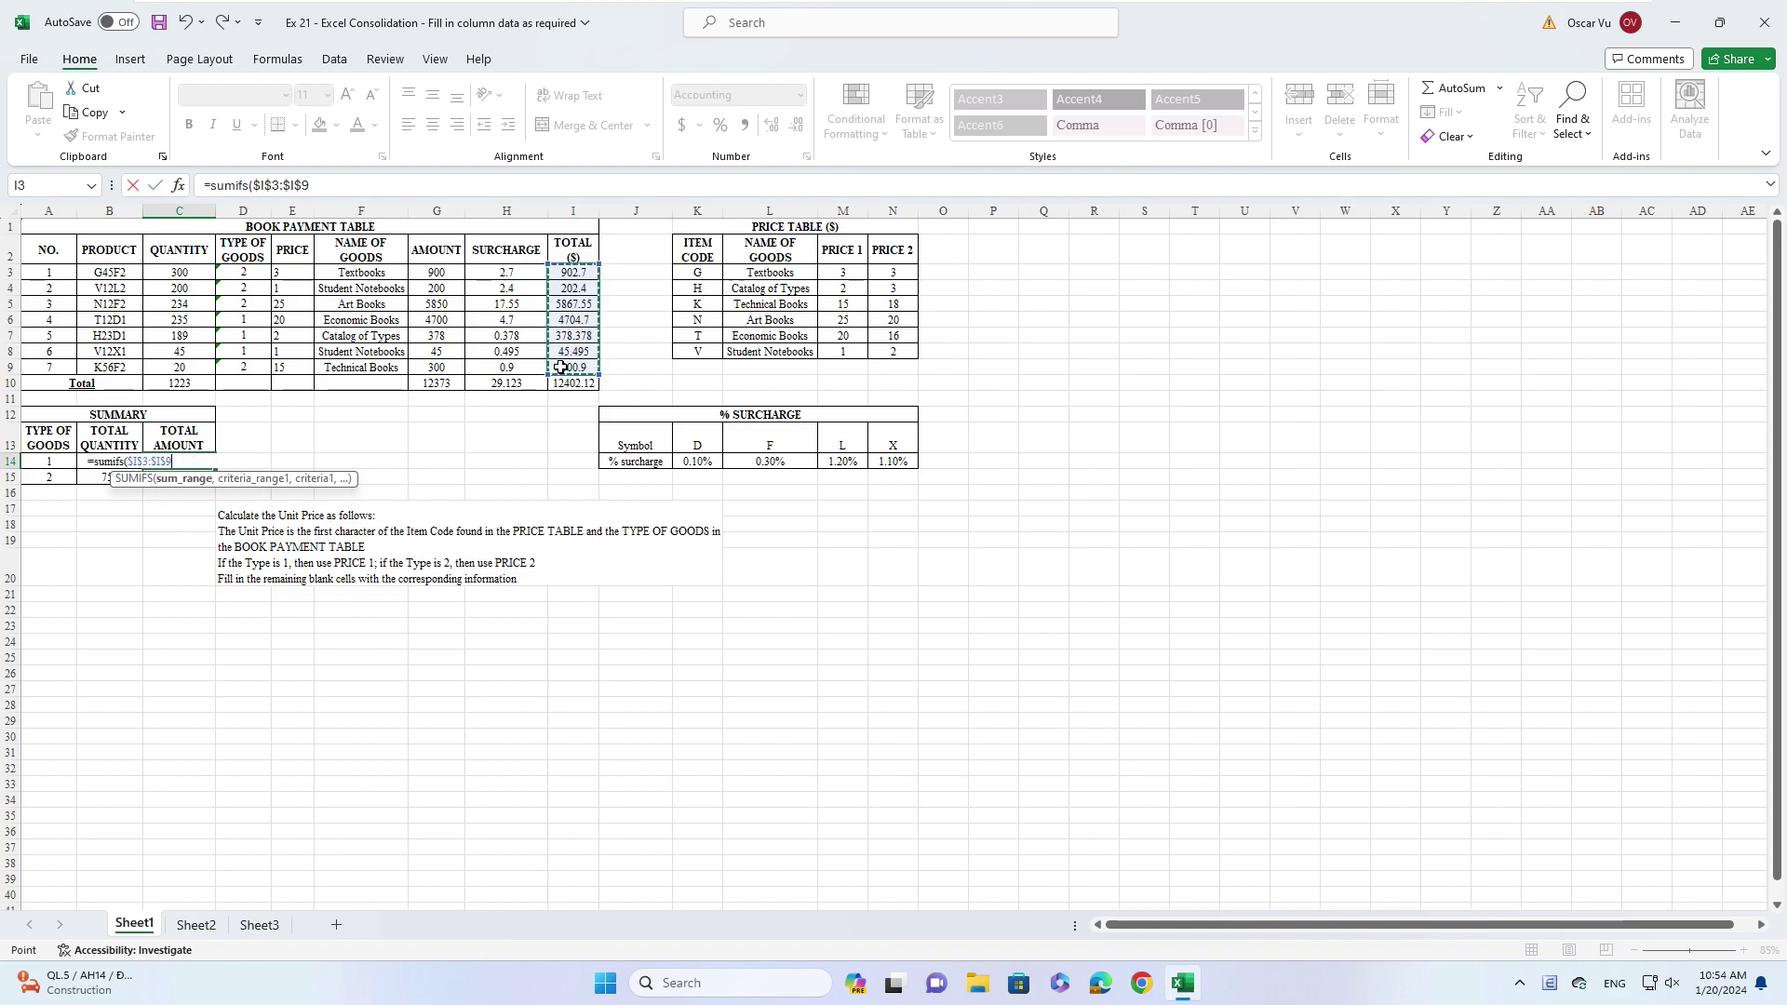
type(",")
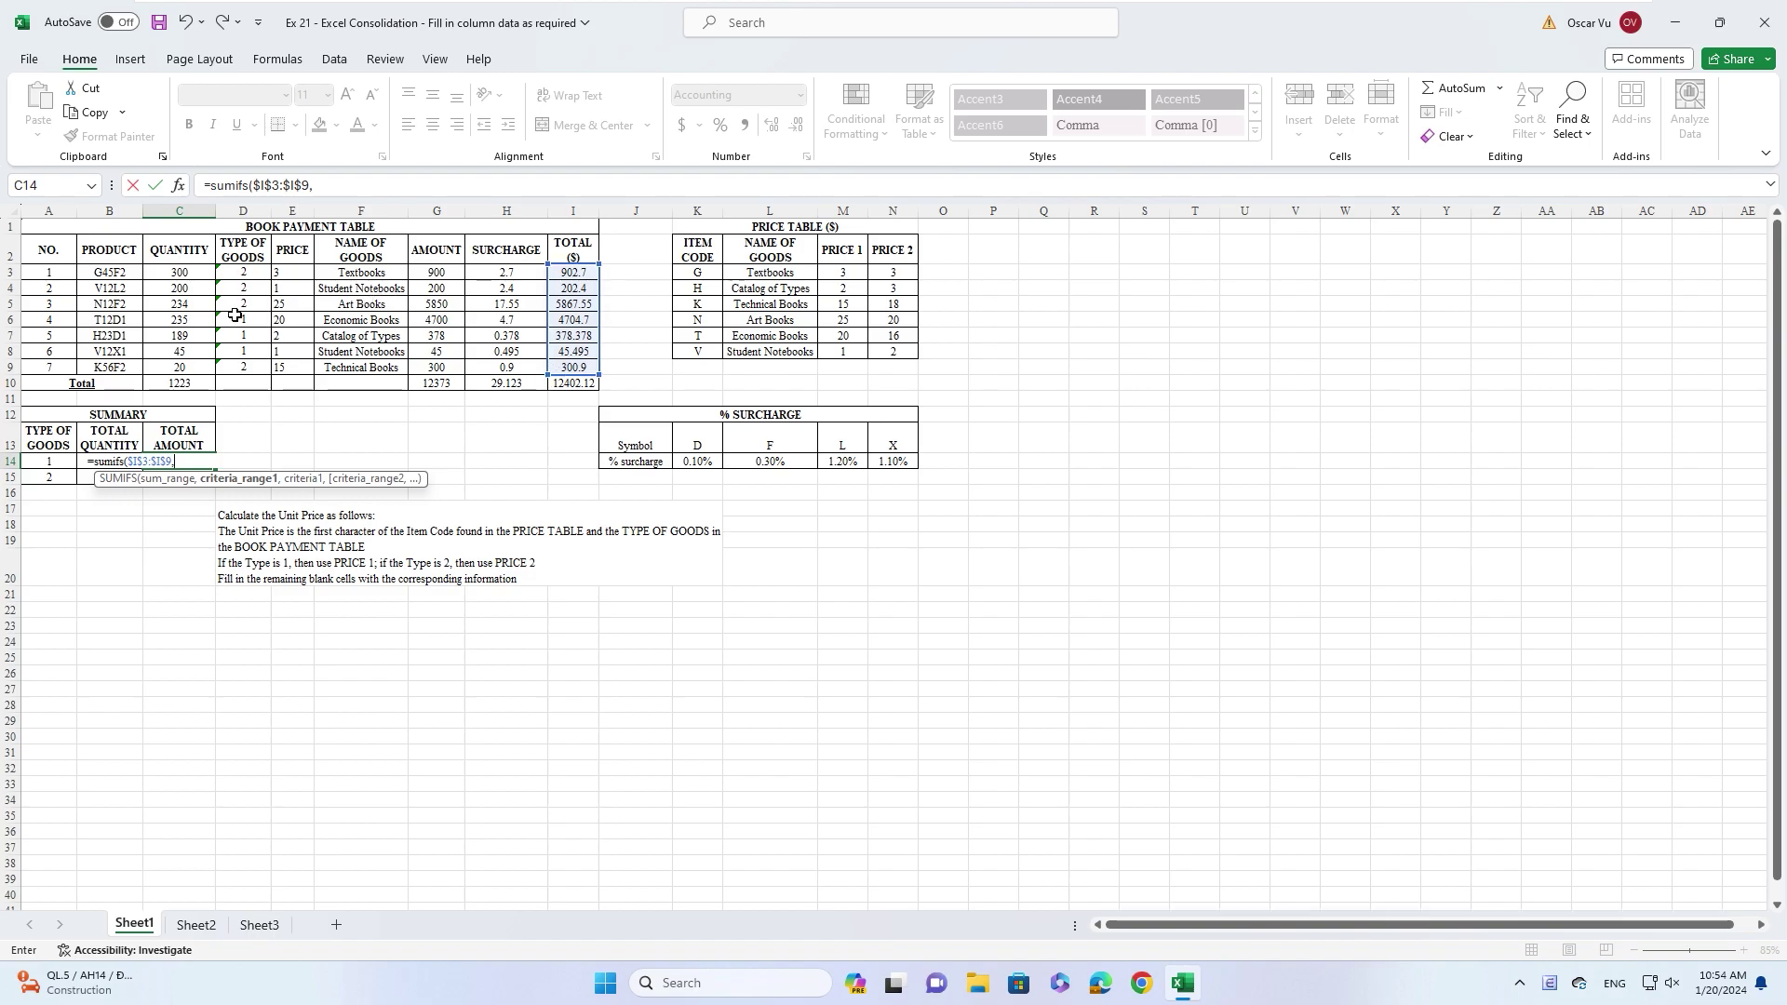
left_click_drag(231, 271, 231, 366)
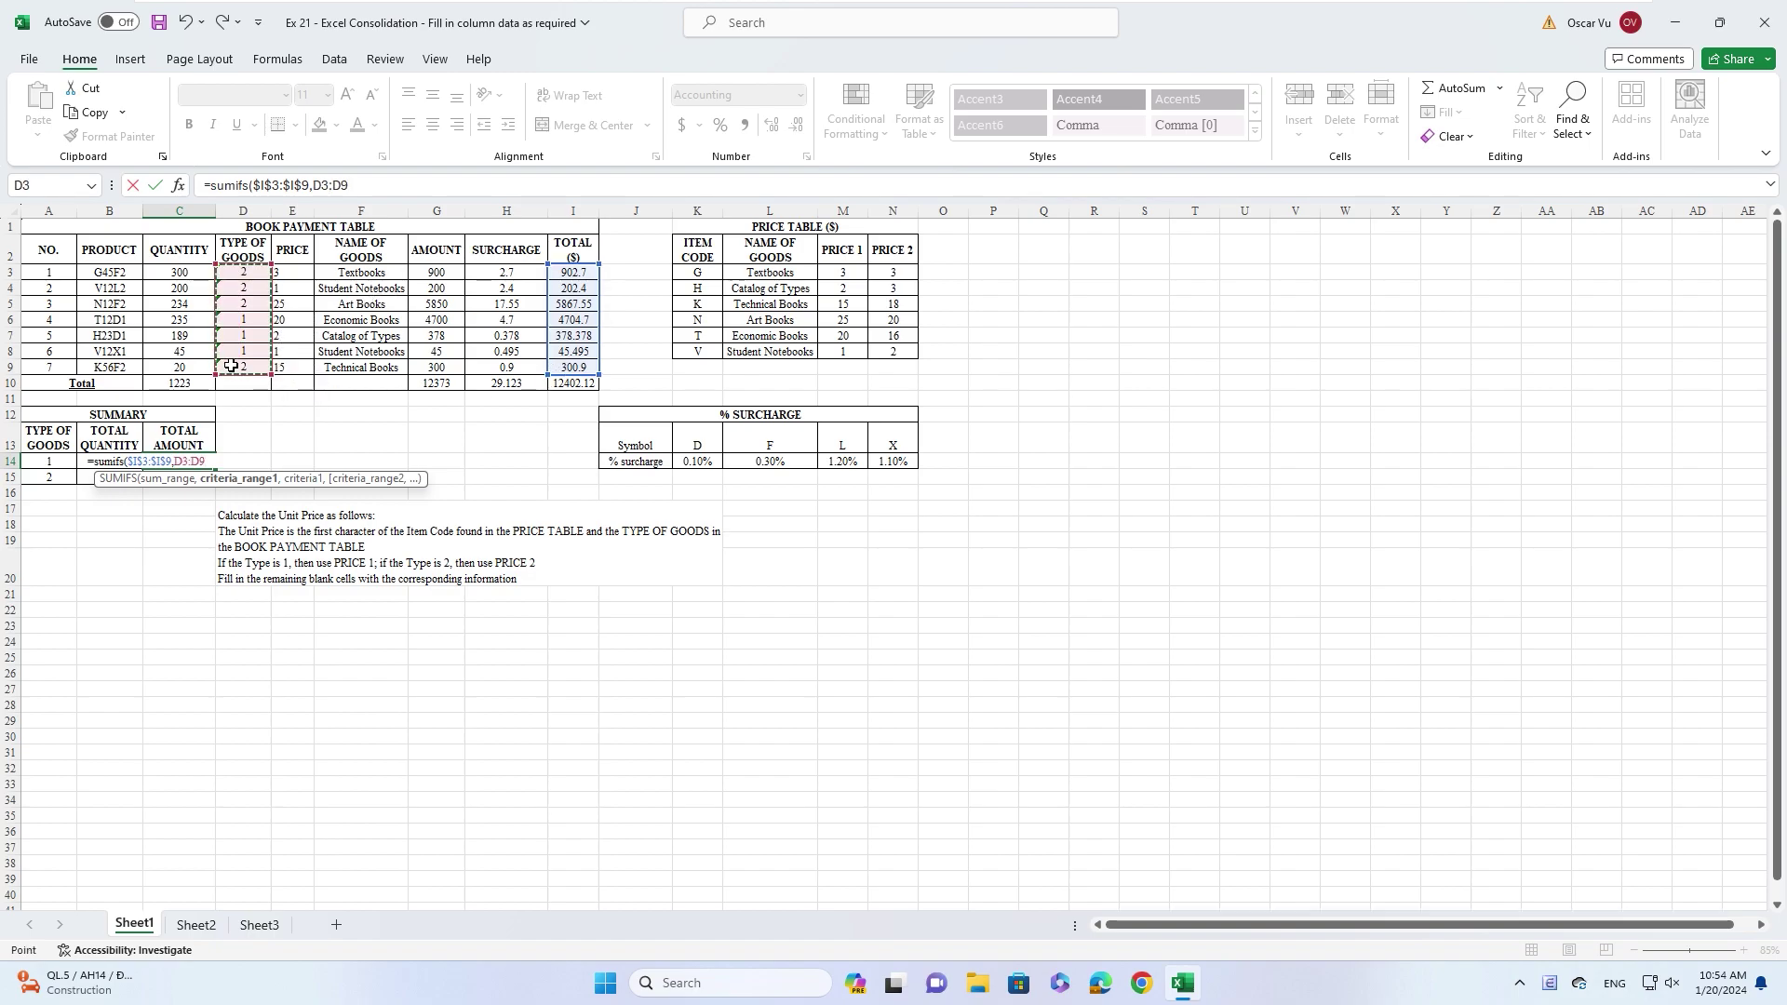
key("F4")
type(".")
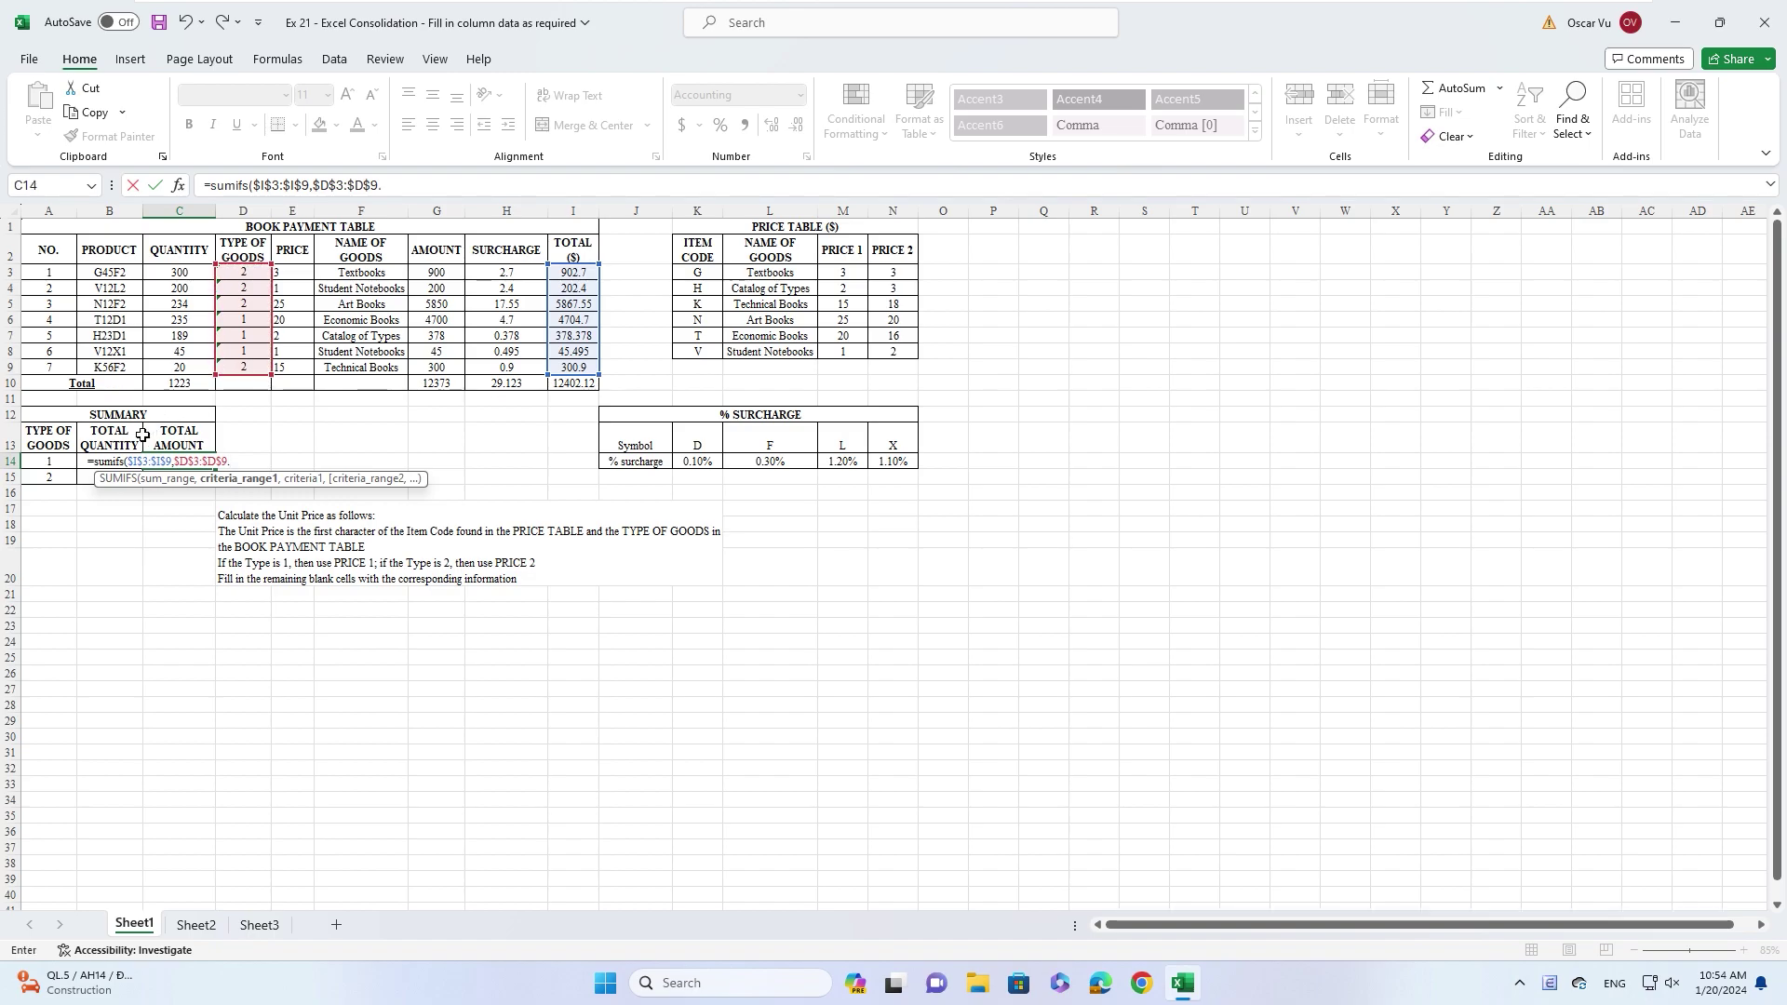
left_click(40, 461)
type(")")
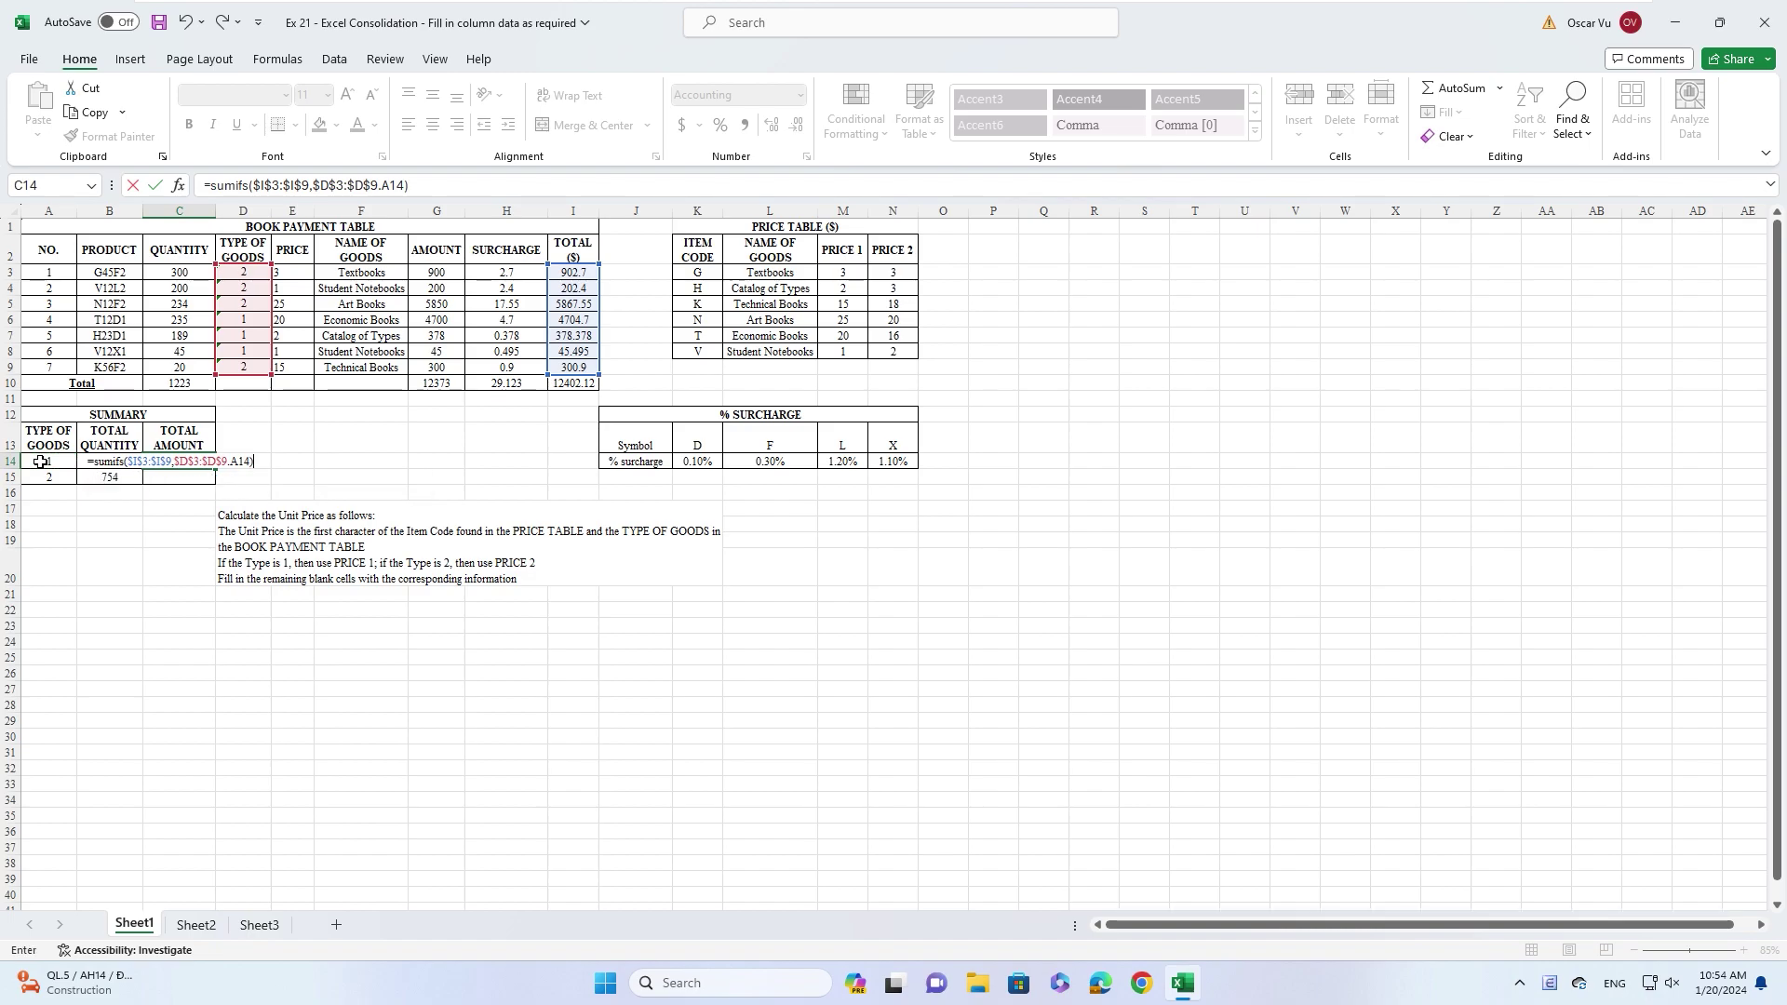
- Replace the stray period with a comma in C14, then fill into C15 (5,128.57 and 7,273.55)
left_click(231, 462)
key("BackSpace")
type(",")
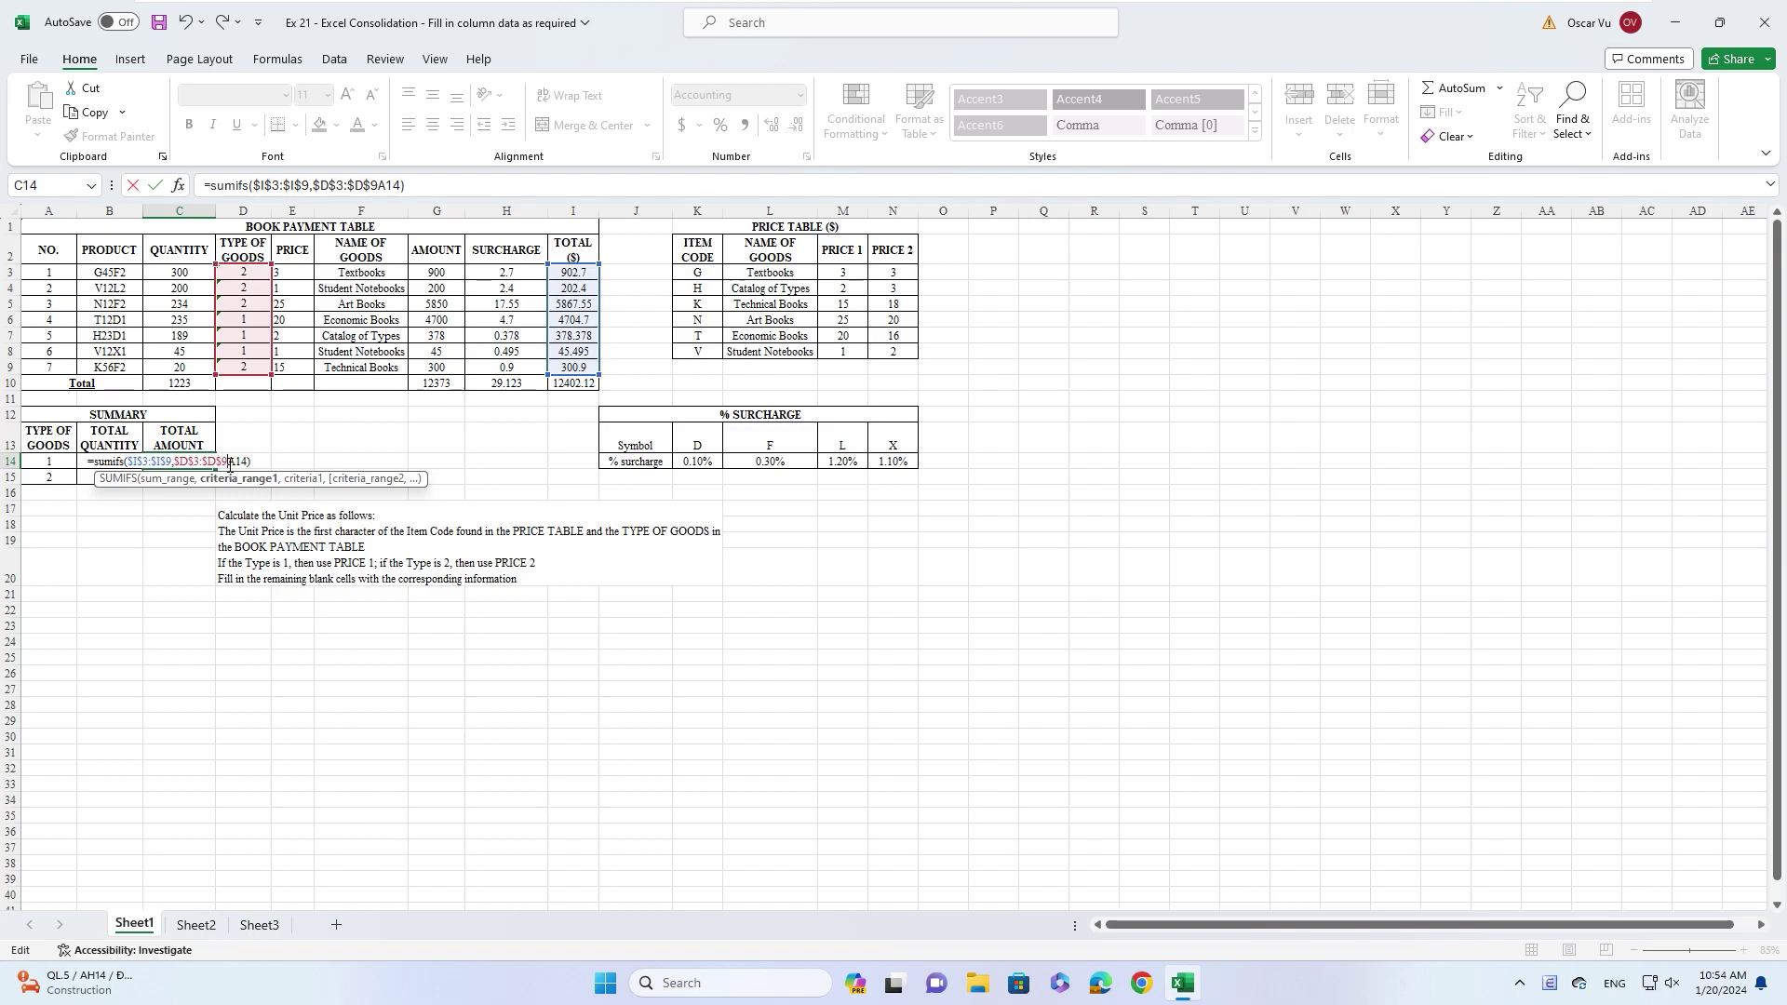
left_click(254, 462)
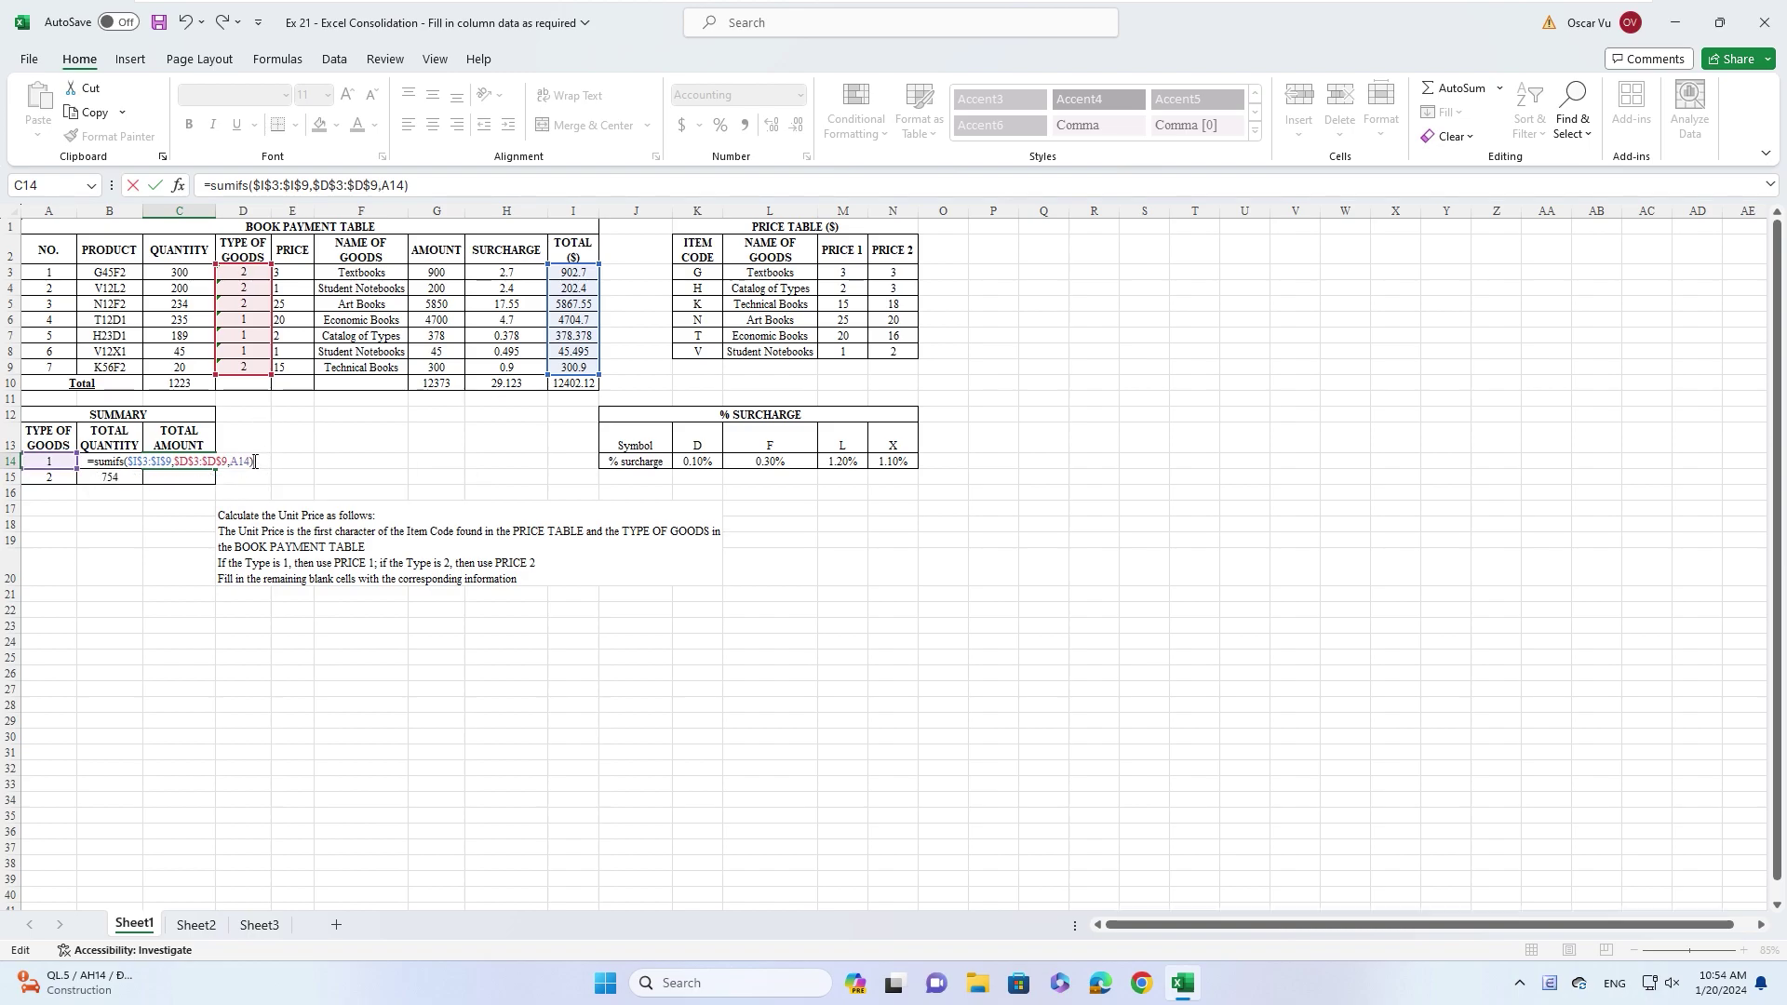
key("Return")
left_click_drag(173, 460, 173, 475)
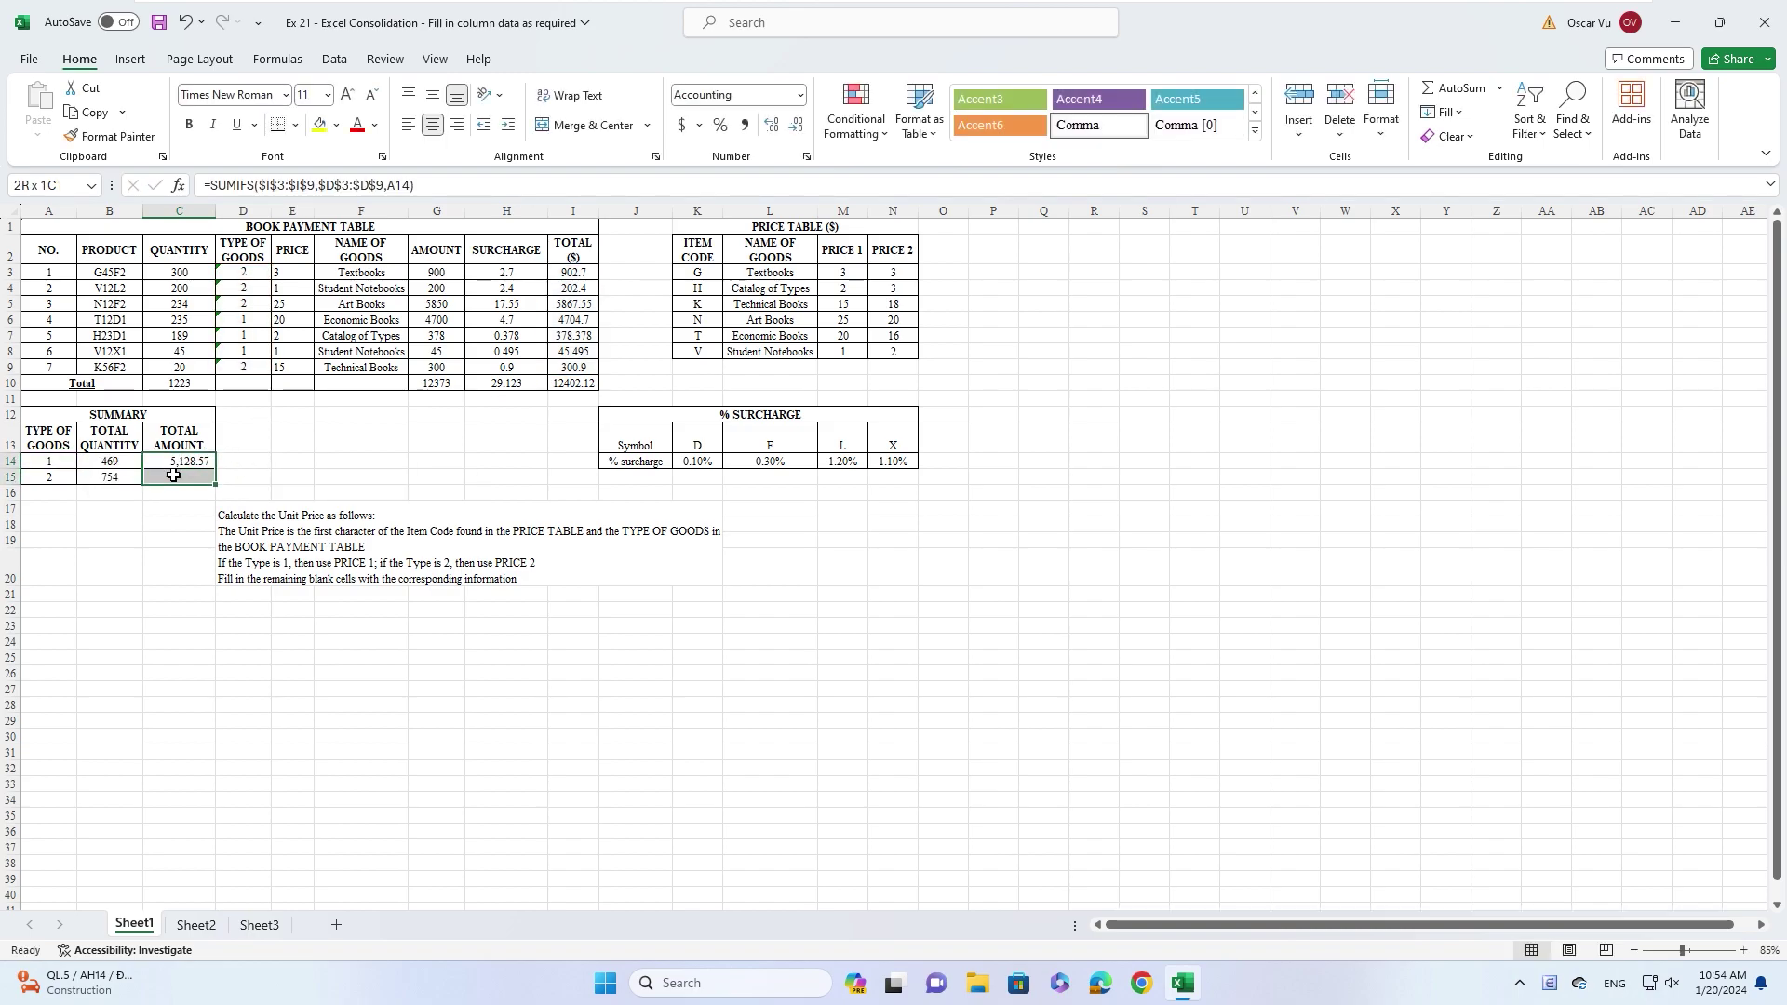
key("ctrl+d")
left_click(188, 462)
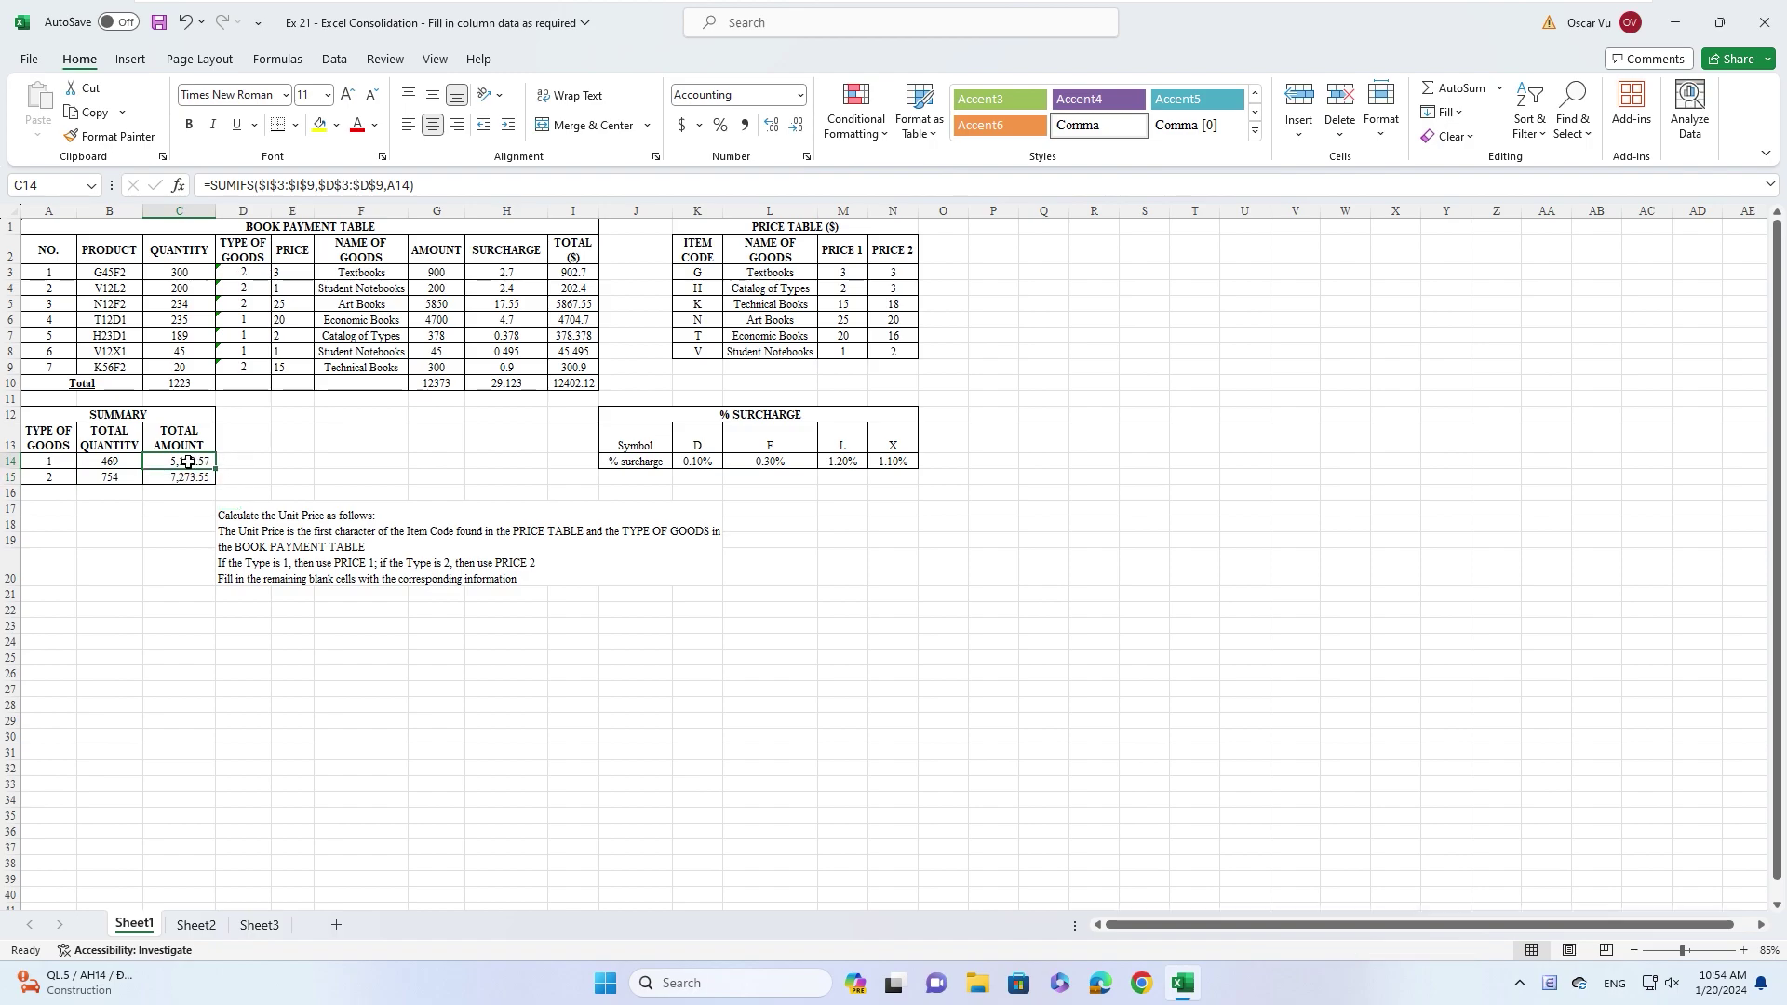
left_click(93, 495)
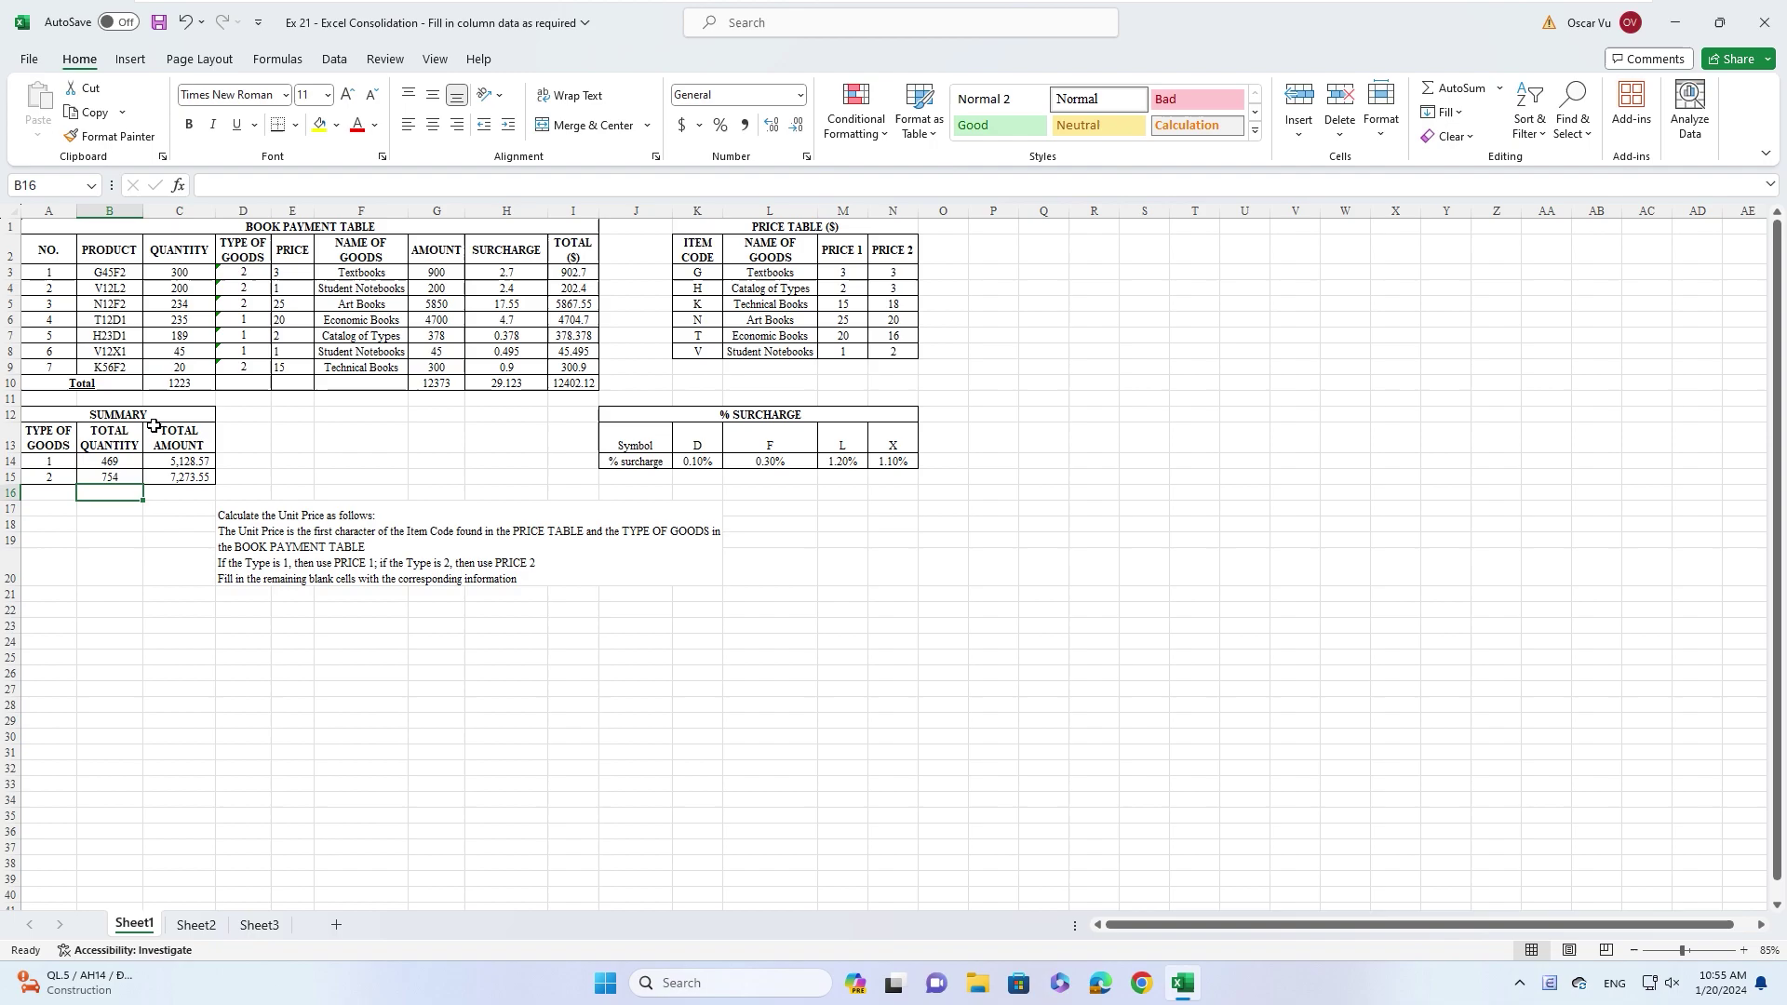
left_click(117, 524)
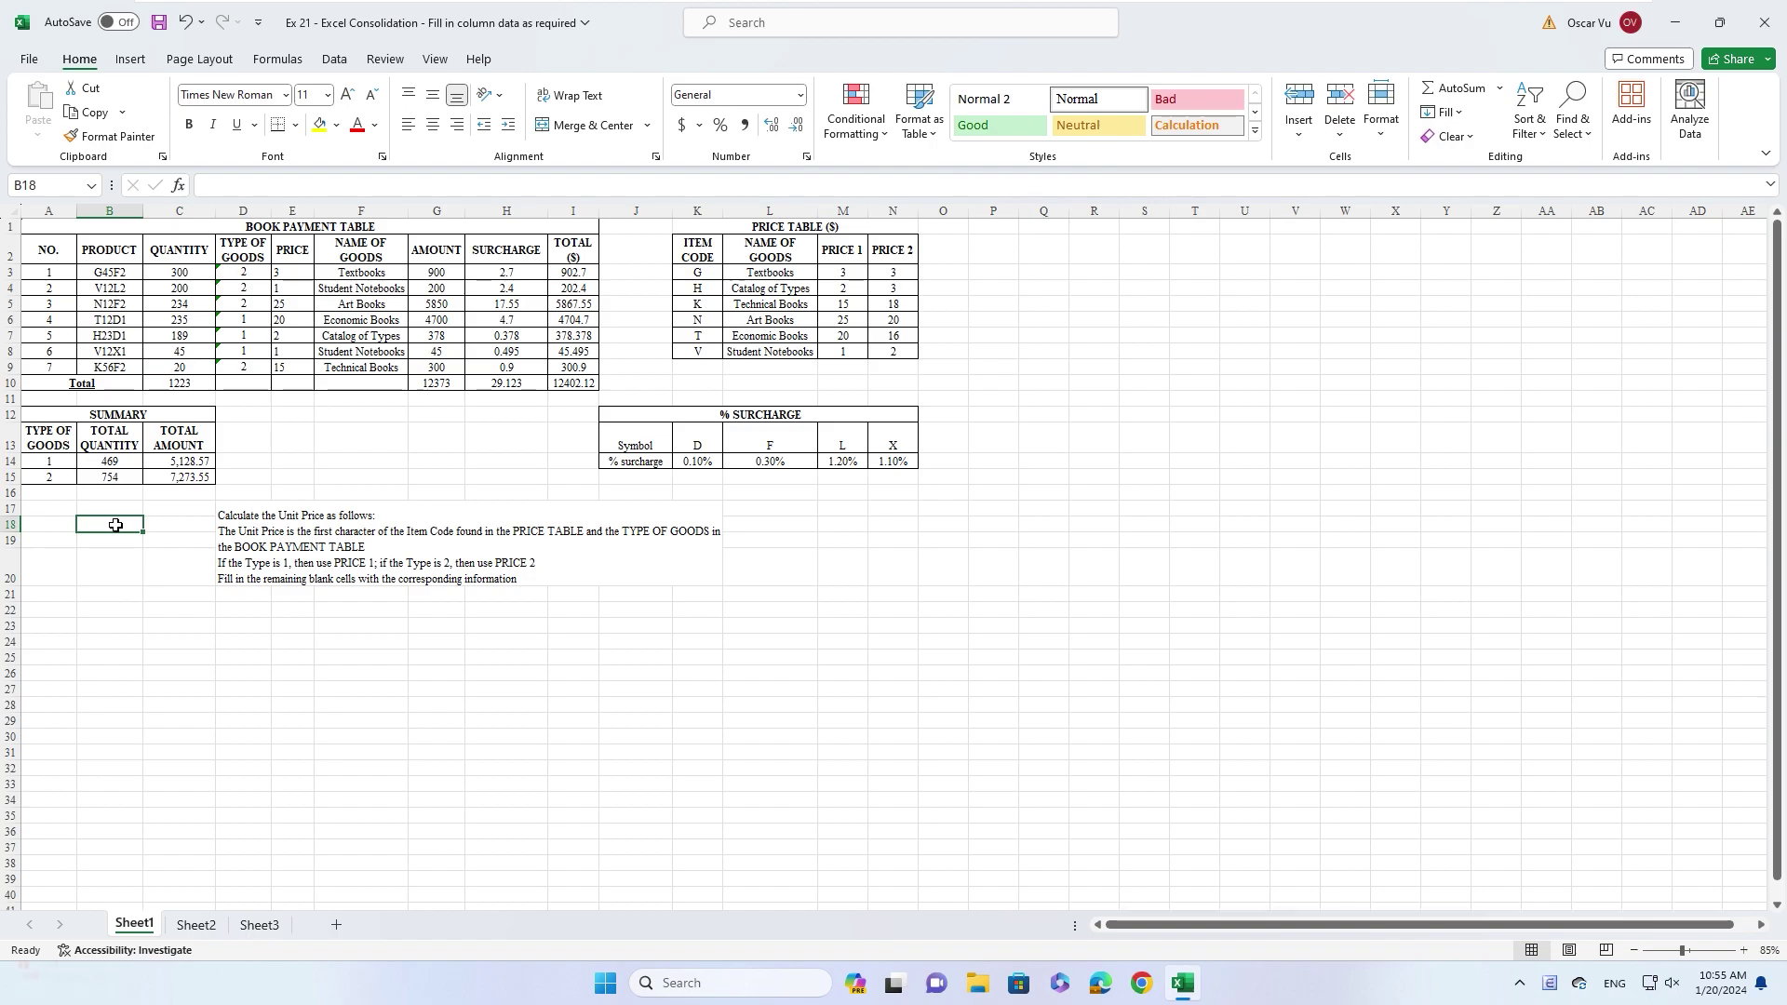
left_click(186, 637)
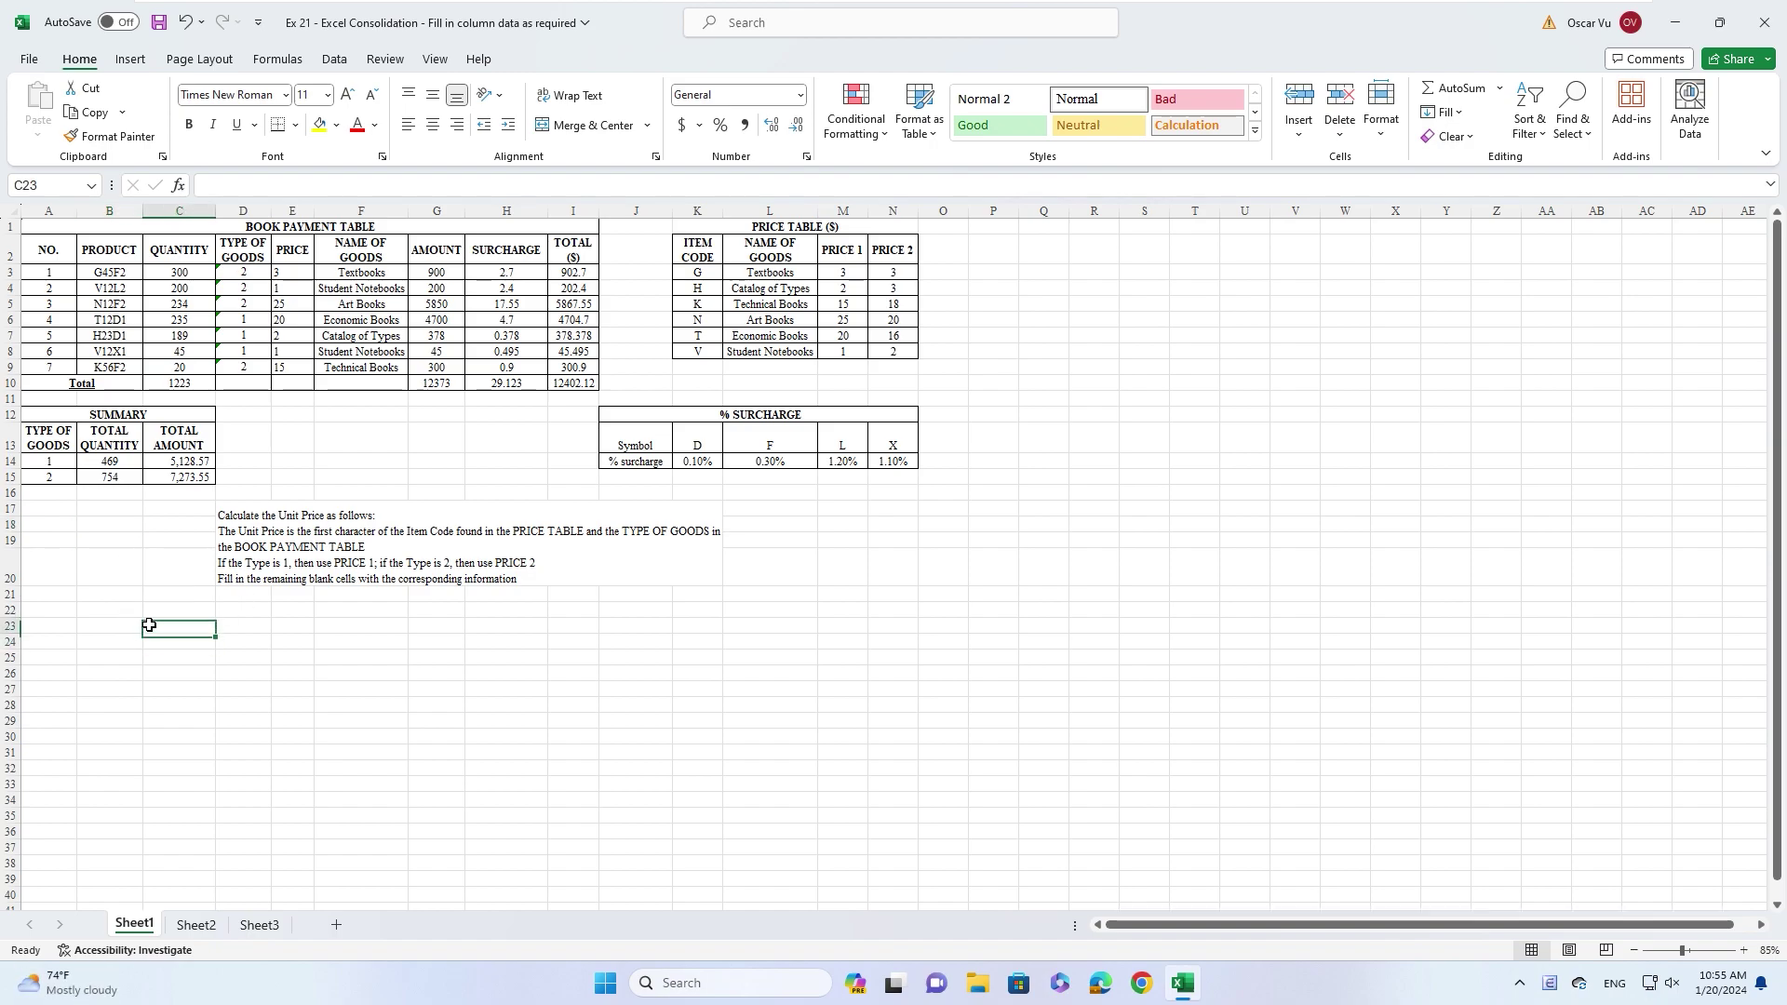
left_click(280, 625)
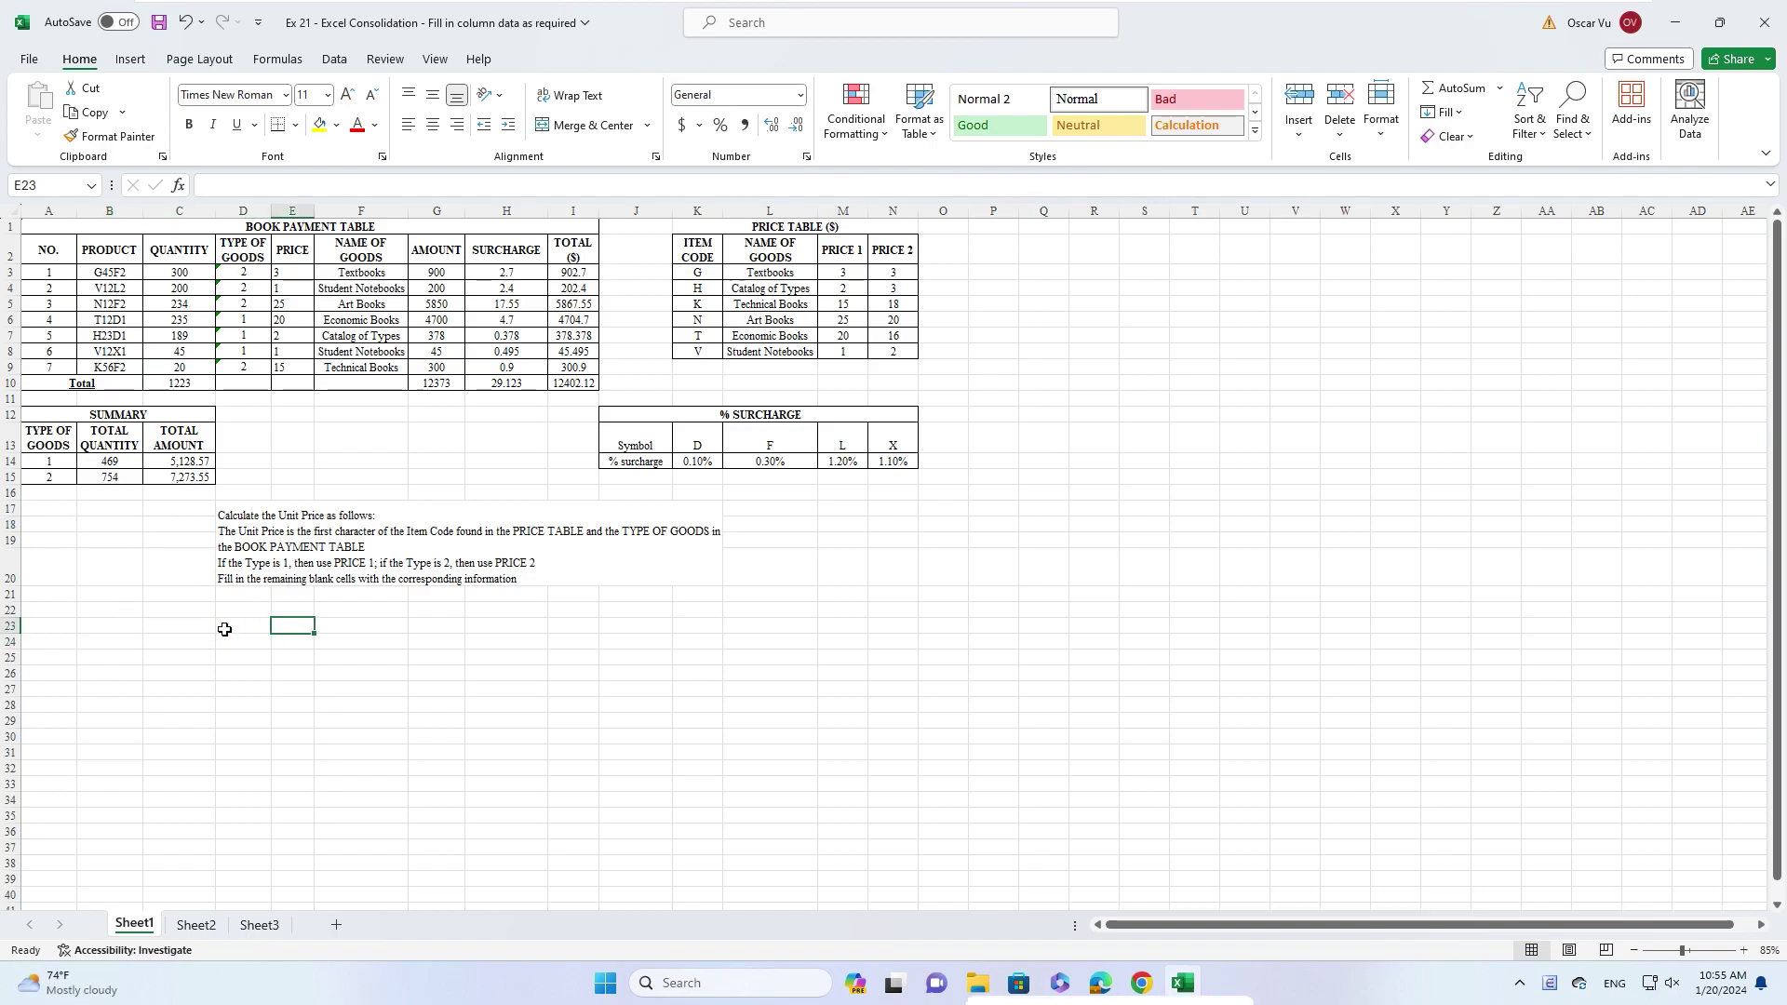